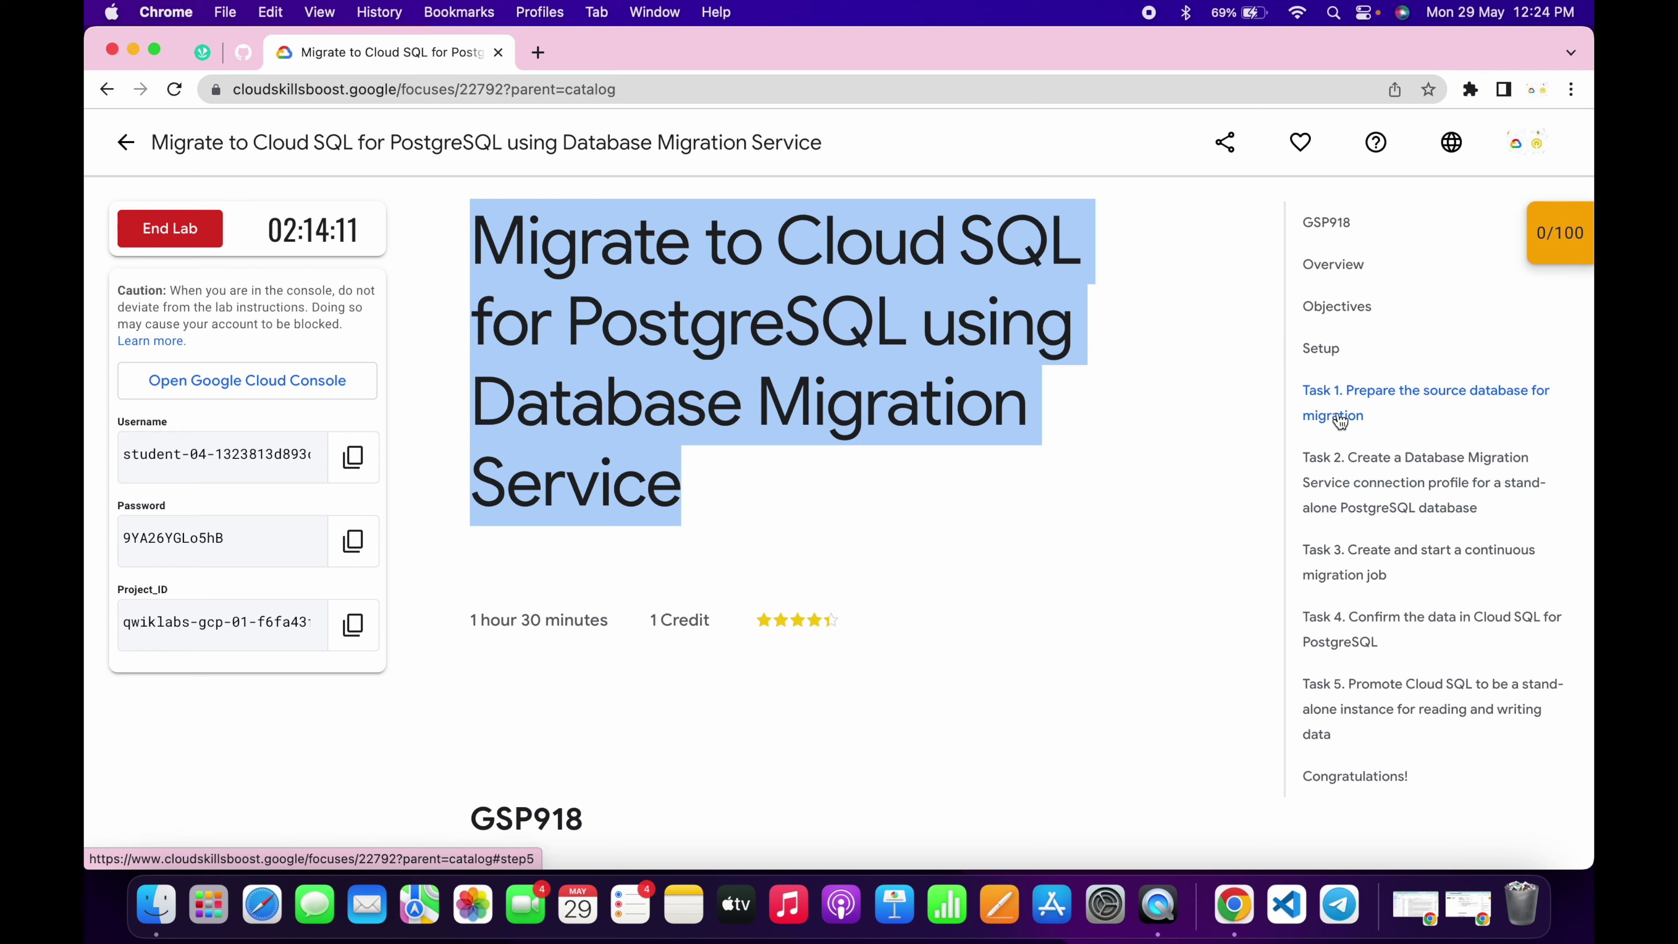
- Copy "Database Migration API" from the lab instructions, search the Cloud console for it and open its Marketplace result
scroll(967, 520, up, 5)
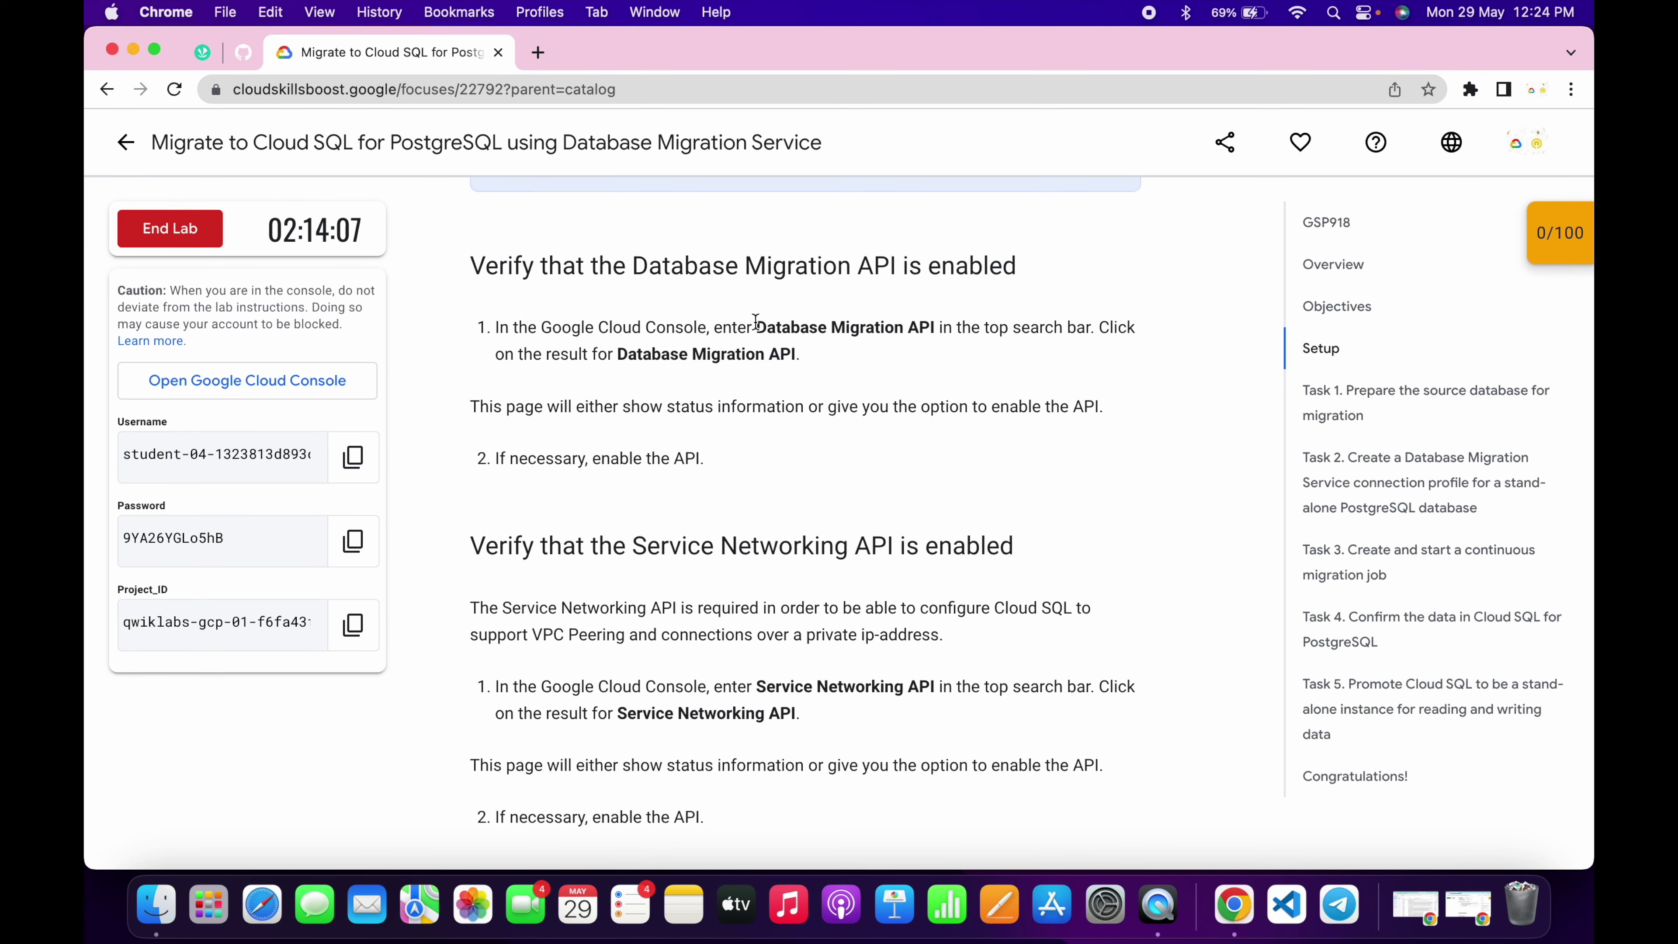
drag(756, 322, 910, 323)
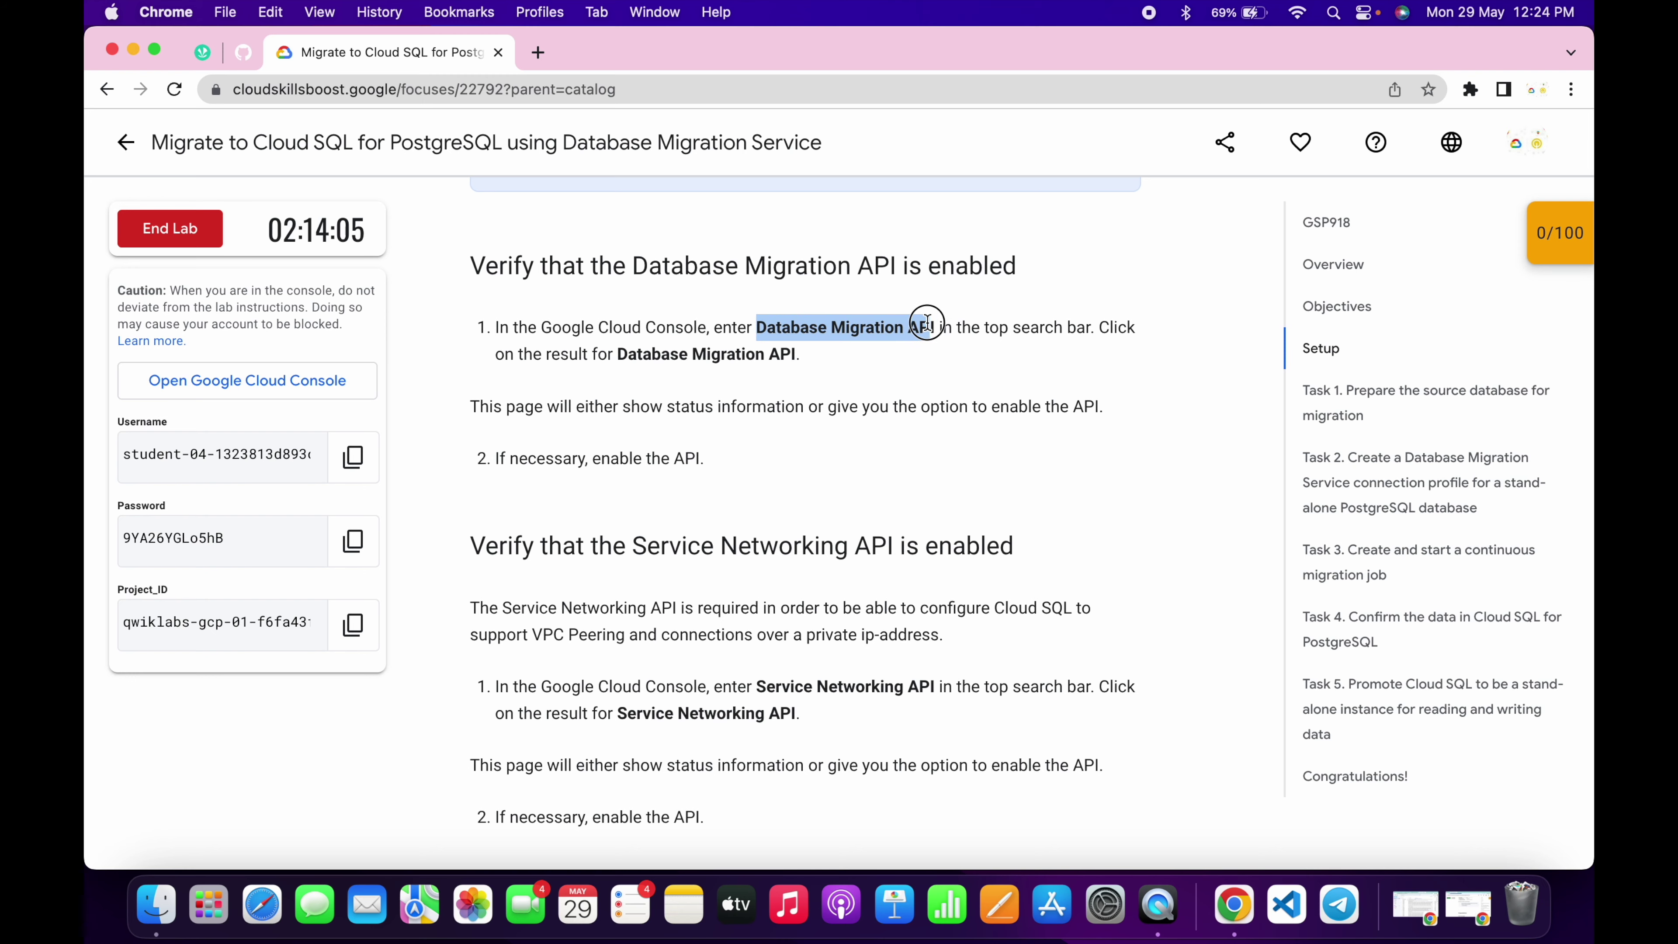
key(super+c)
key(ctrl+Right)
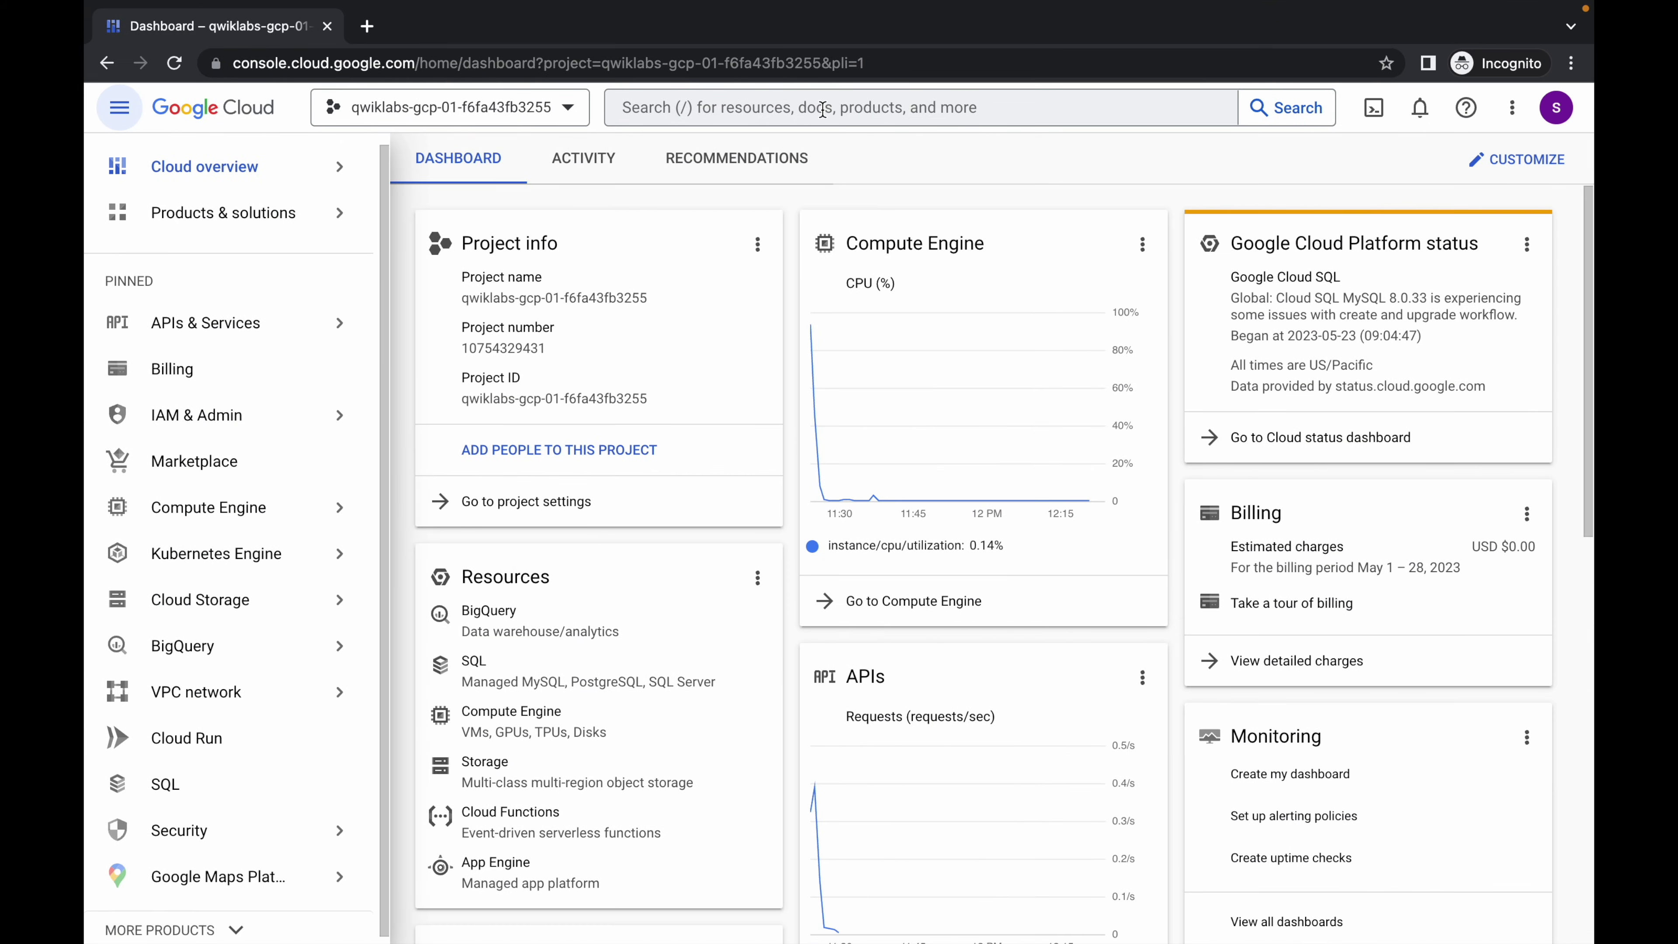
click(823, 109)
key(super+v)
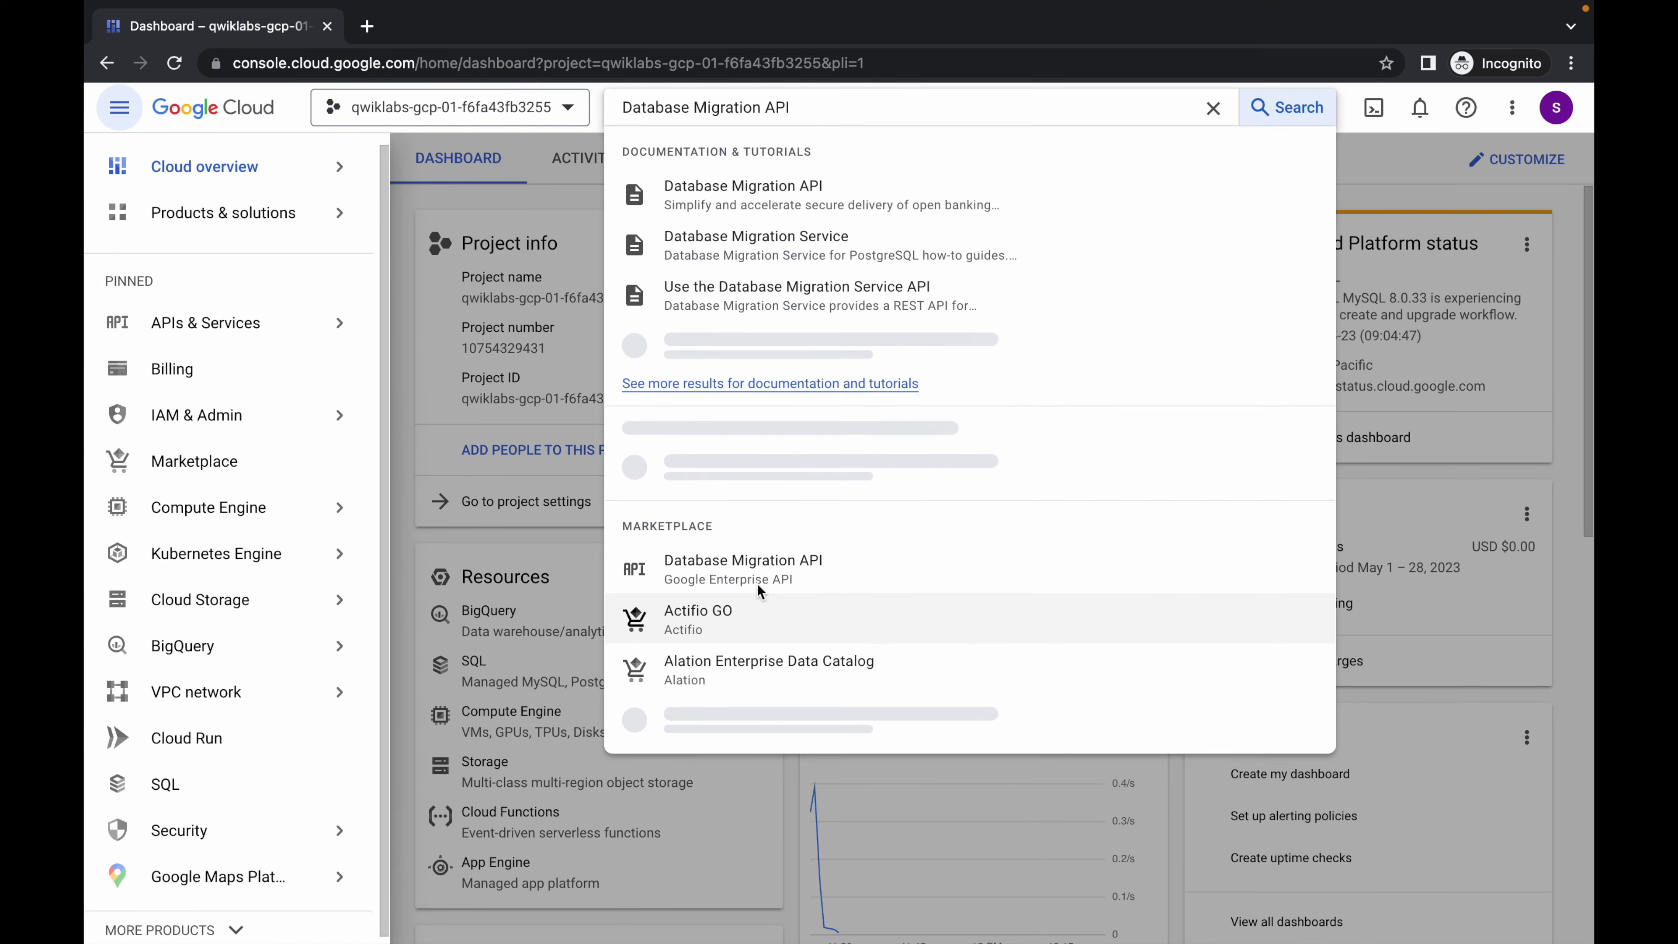
click(778, 638)
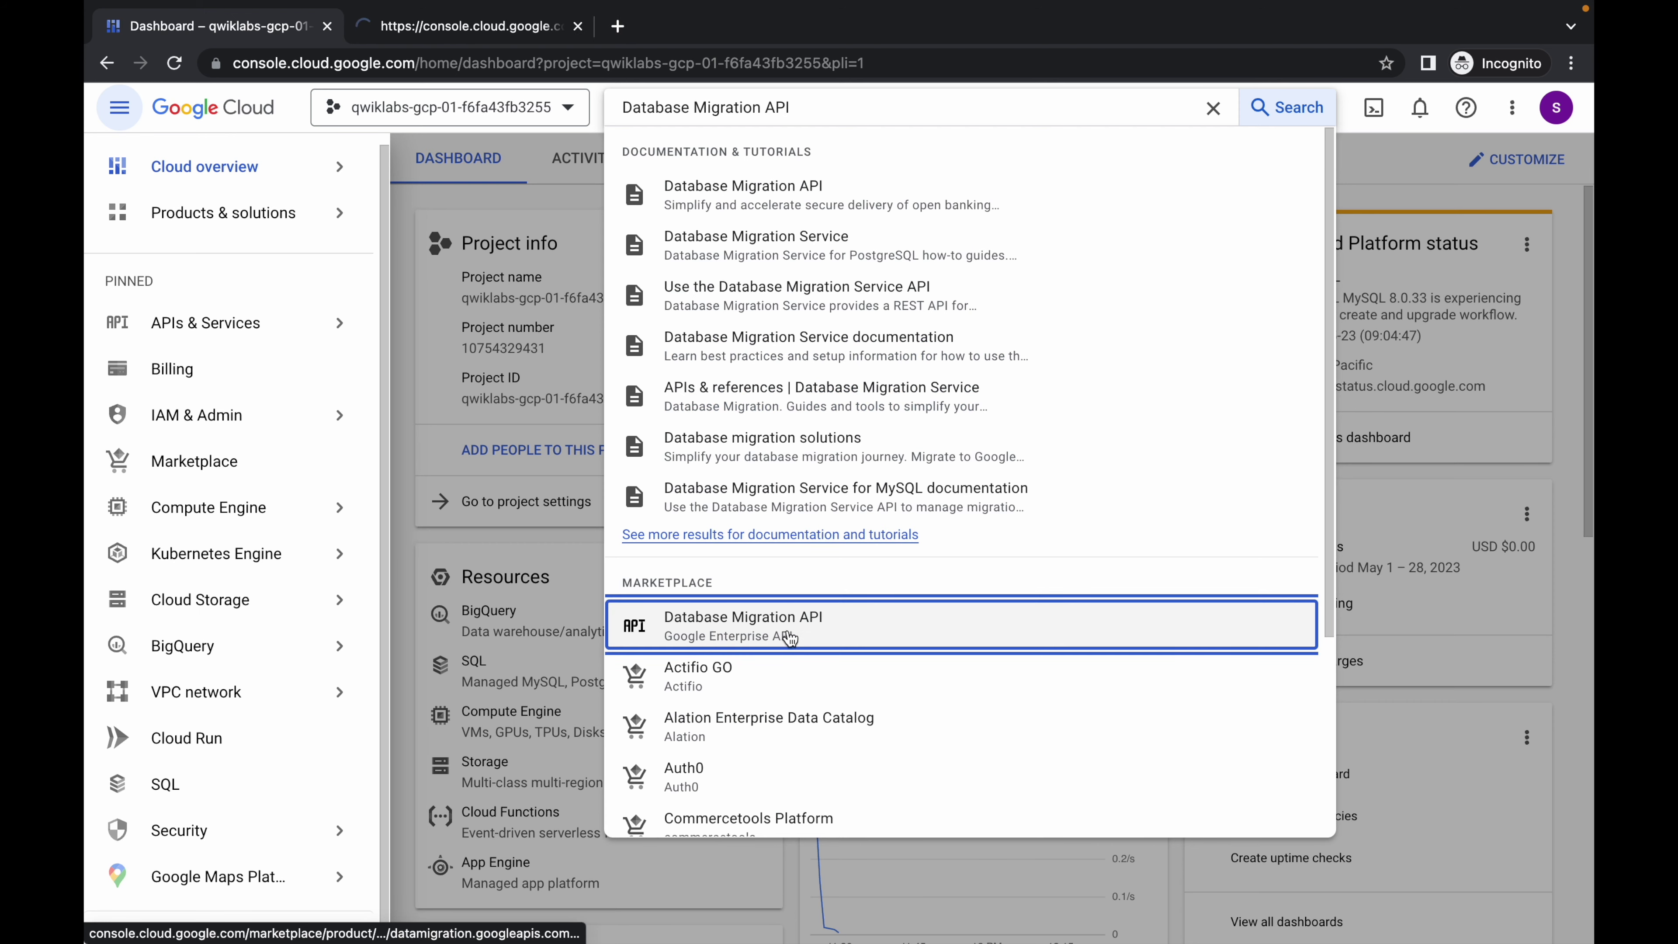
- Copy "Service Networking API" from the lab instructions, search the Cloud console for it and open its Marketplace result in a separate tab
key(ctrl+Left)
scroll(747, 558, down, 5)
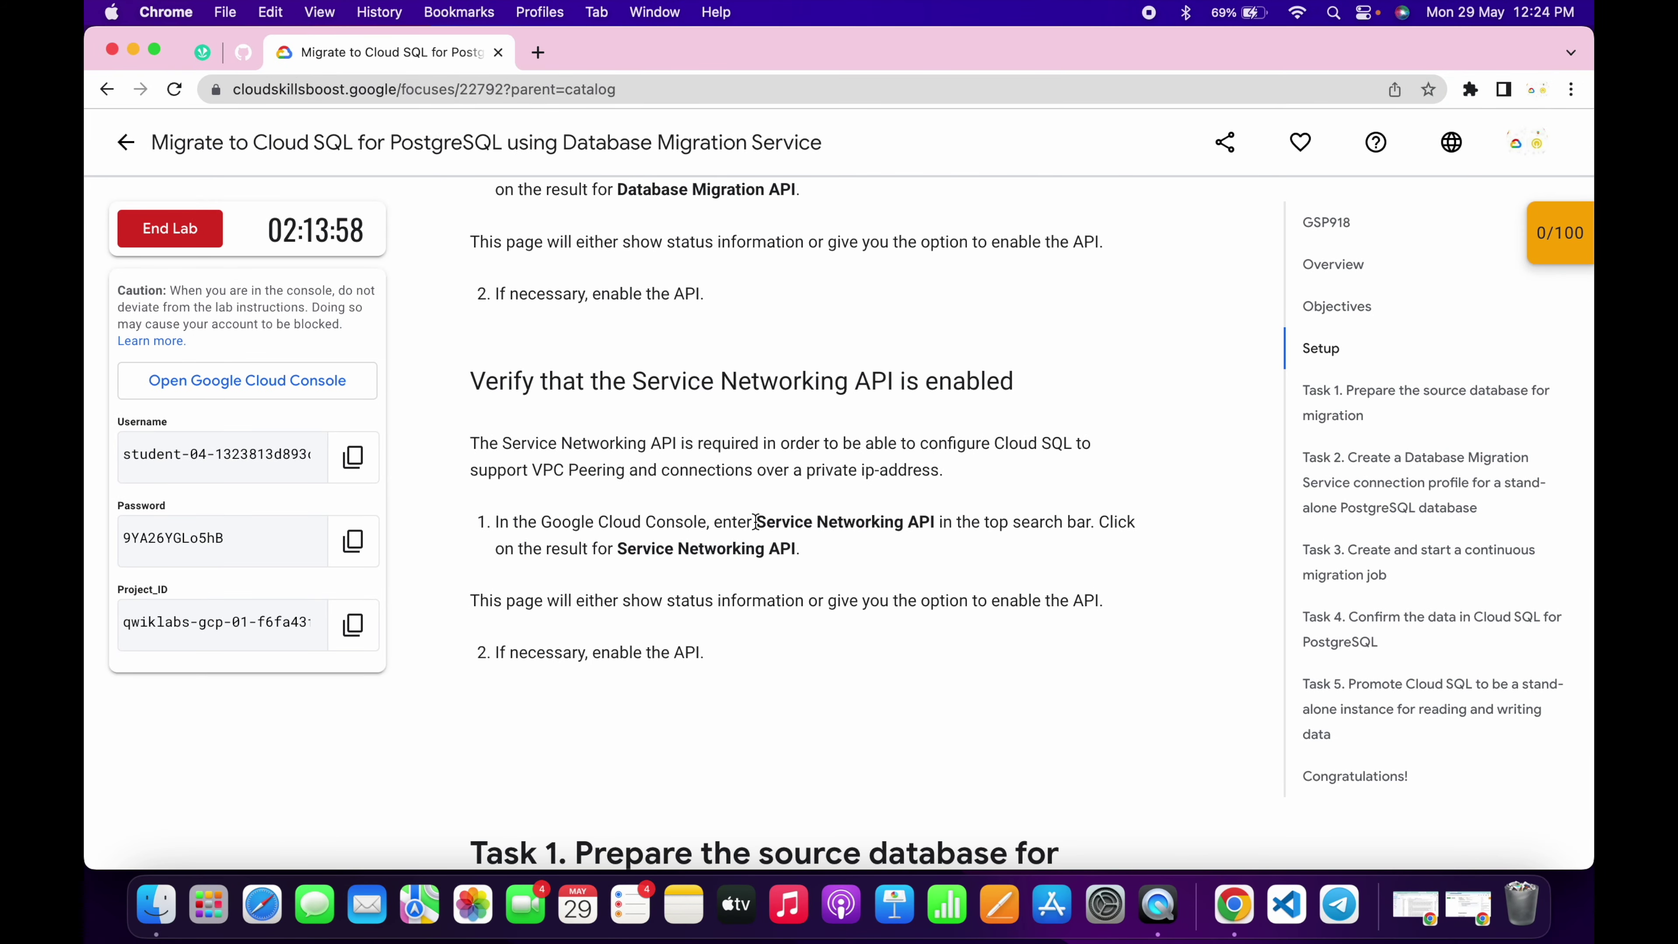
drag(758, 522, 937, 522)
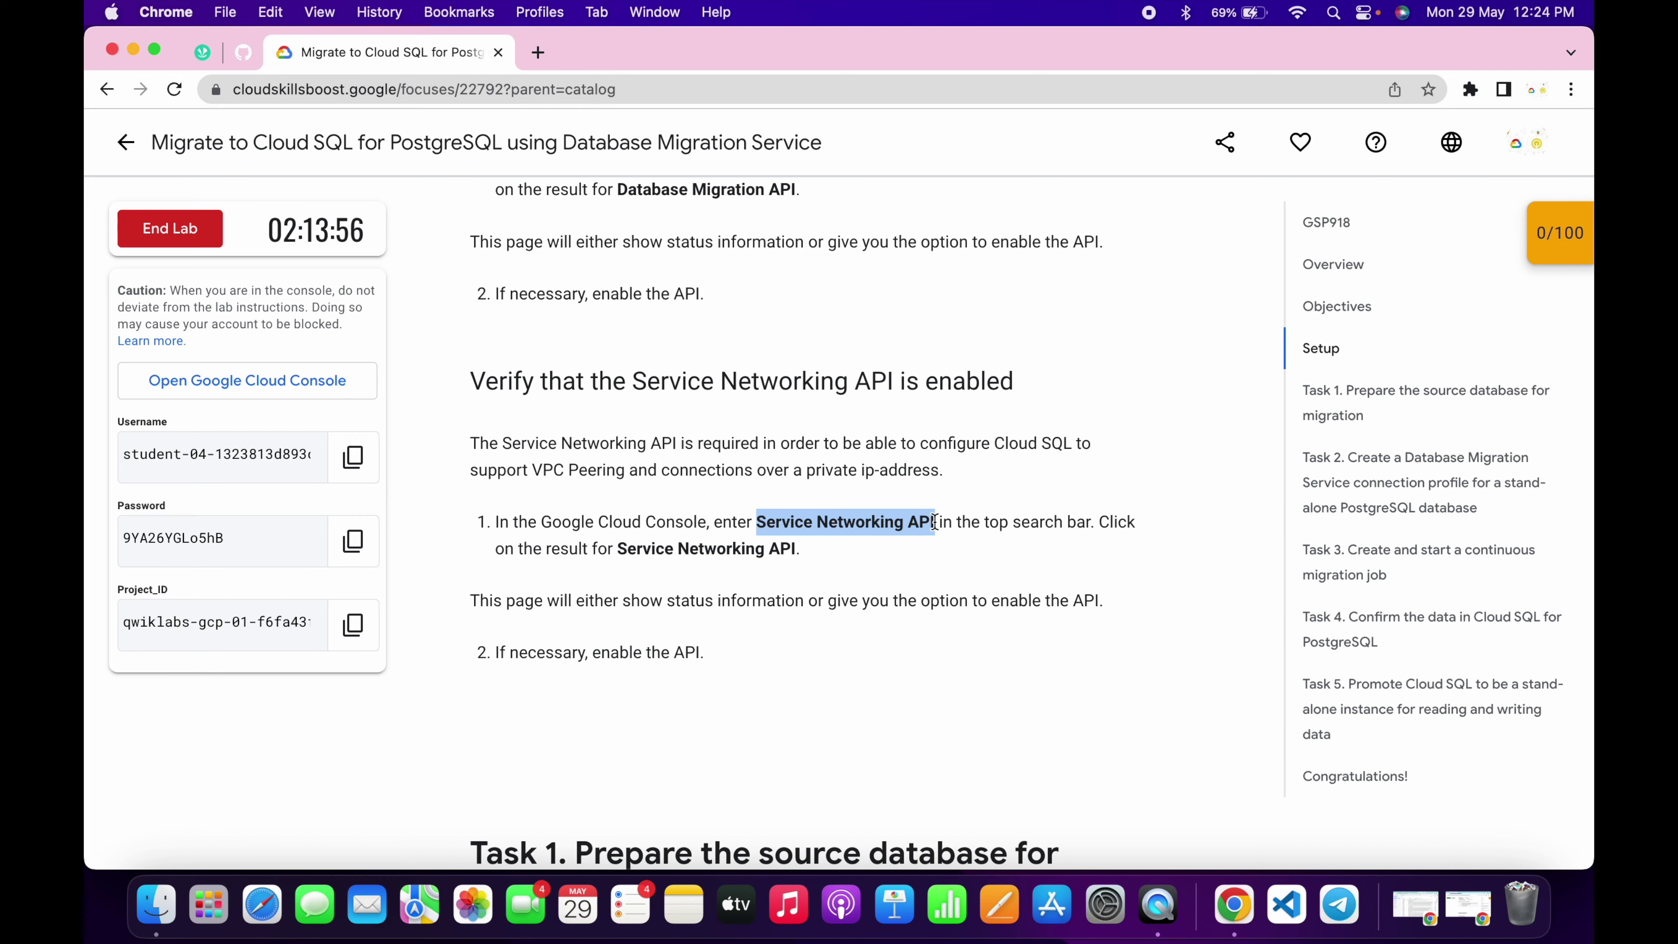
key(ctrl+Right)
triple_click(764, 107)
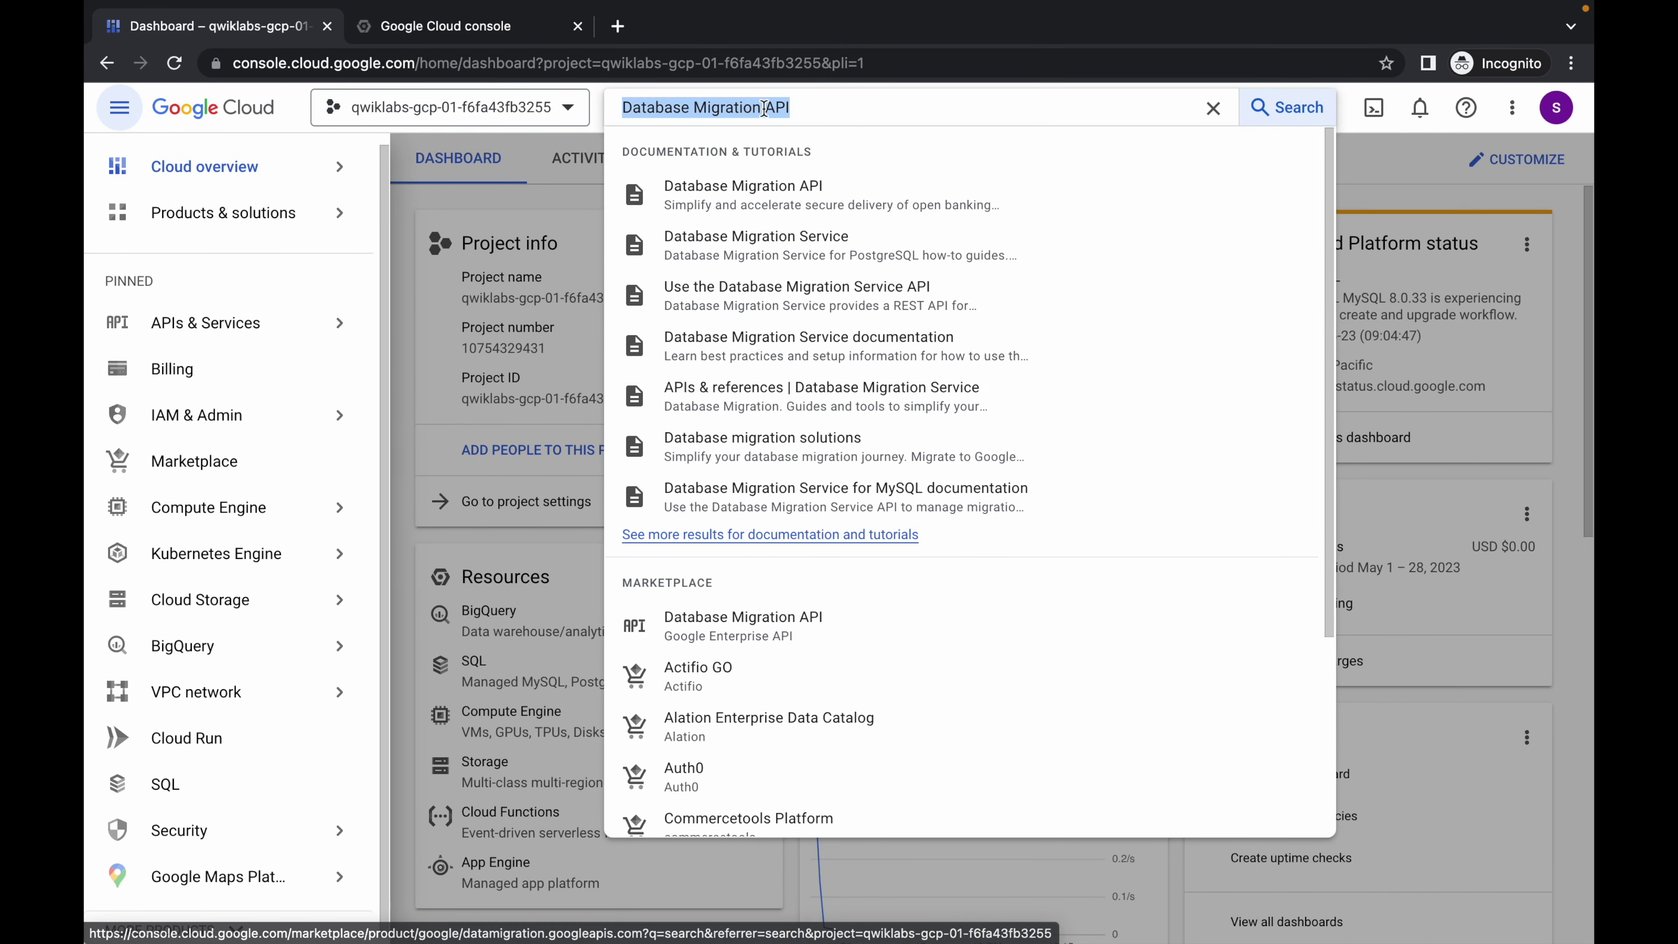
key(ctrl+v)
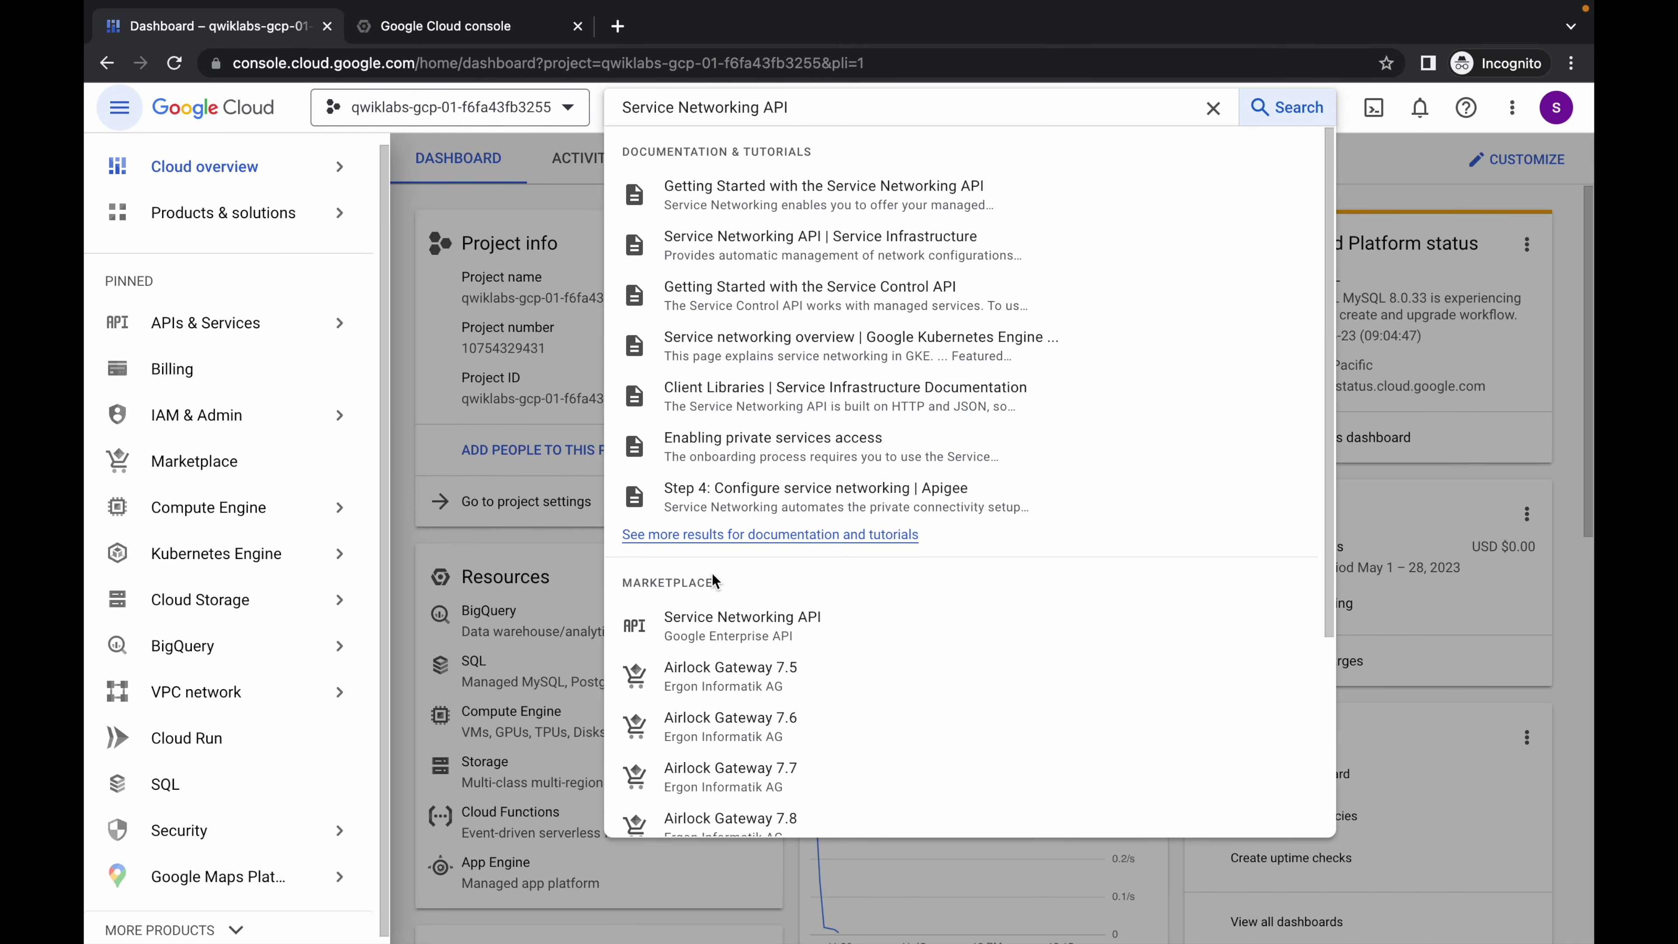
super+click(714, 620)
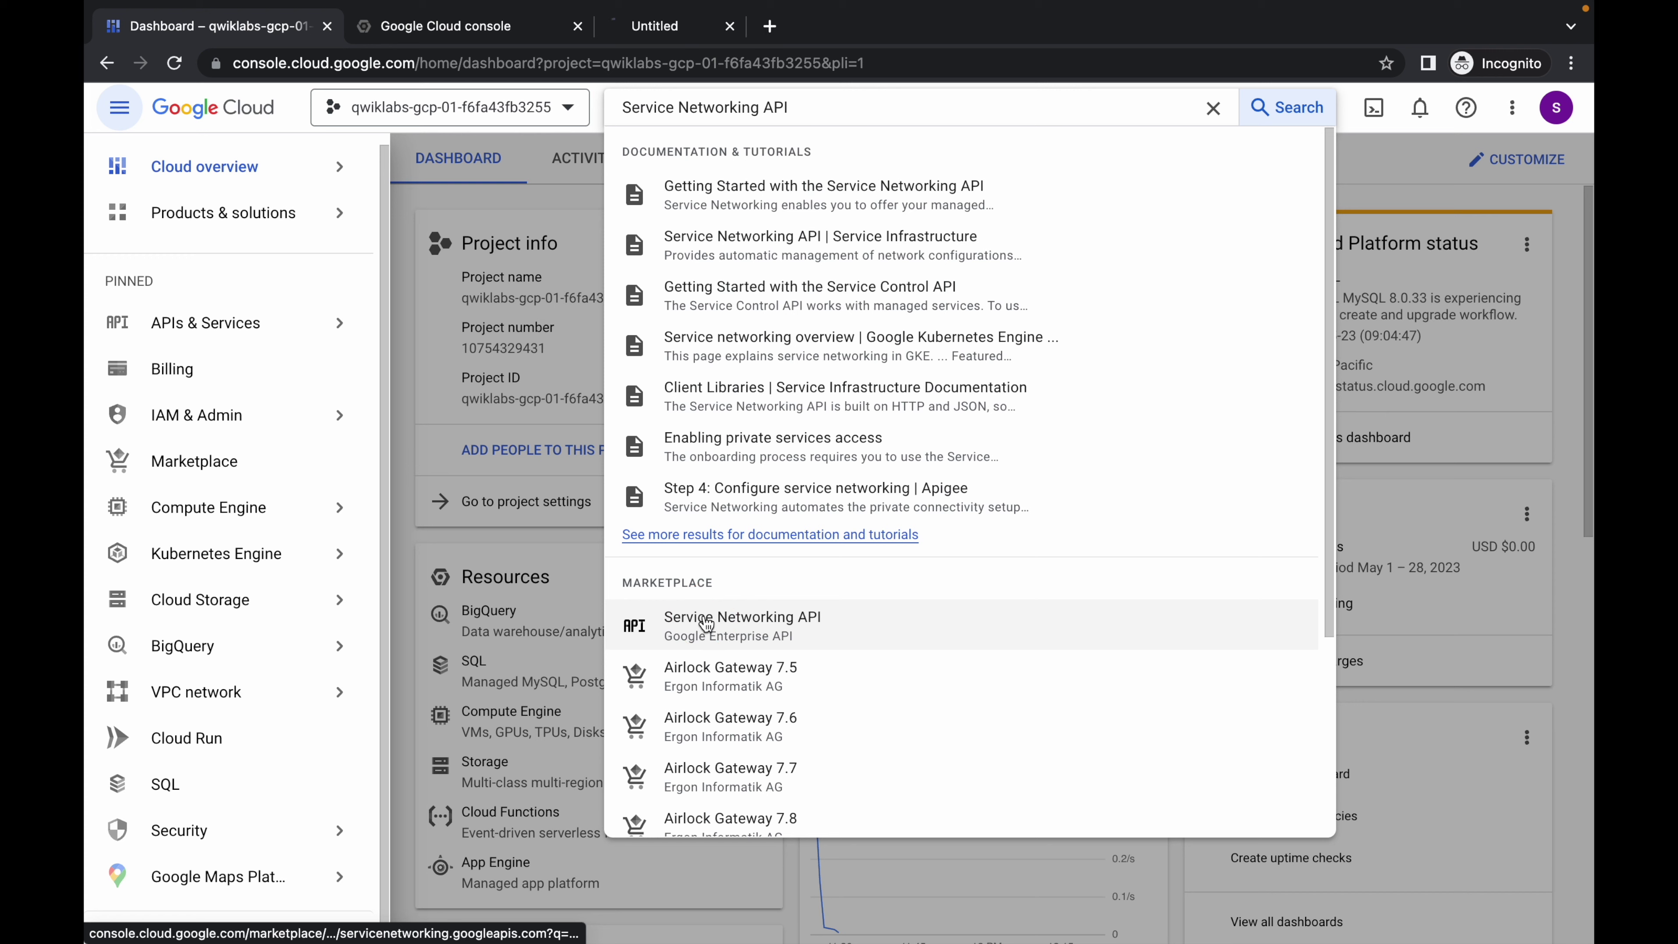
- Enable the Database Migration API and the Service Networking API from their product pages
click(426, 34)
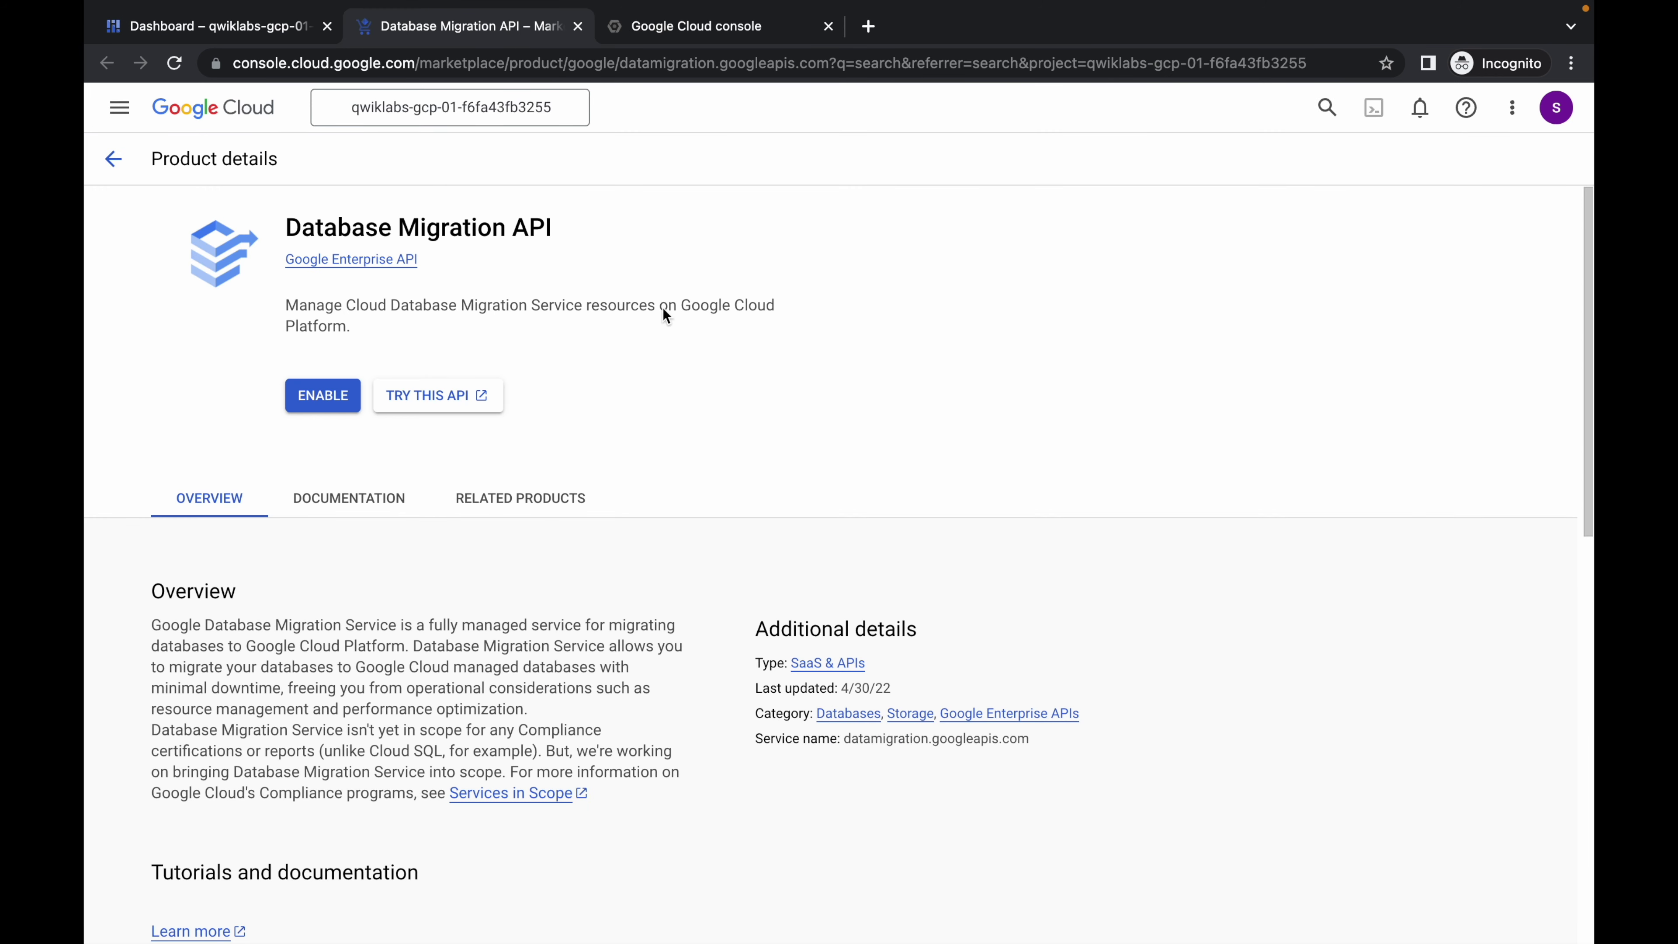
click(339, 403)
click(720, 20)
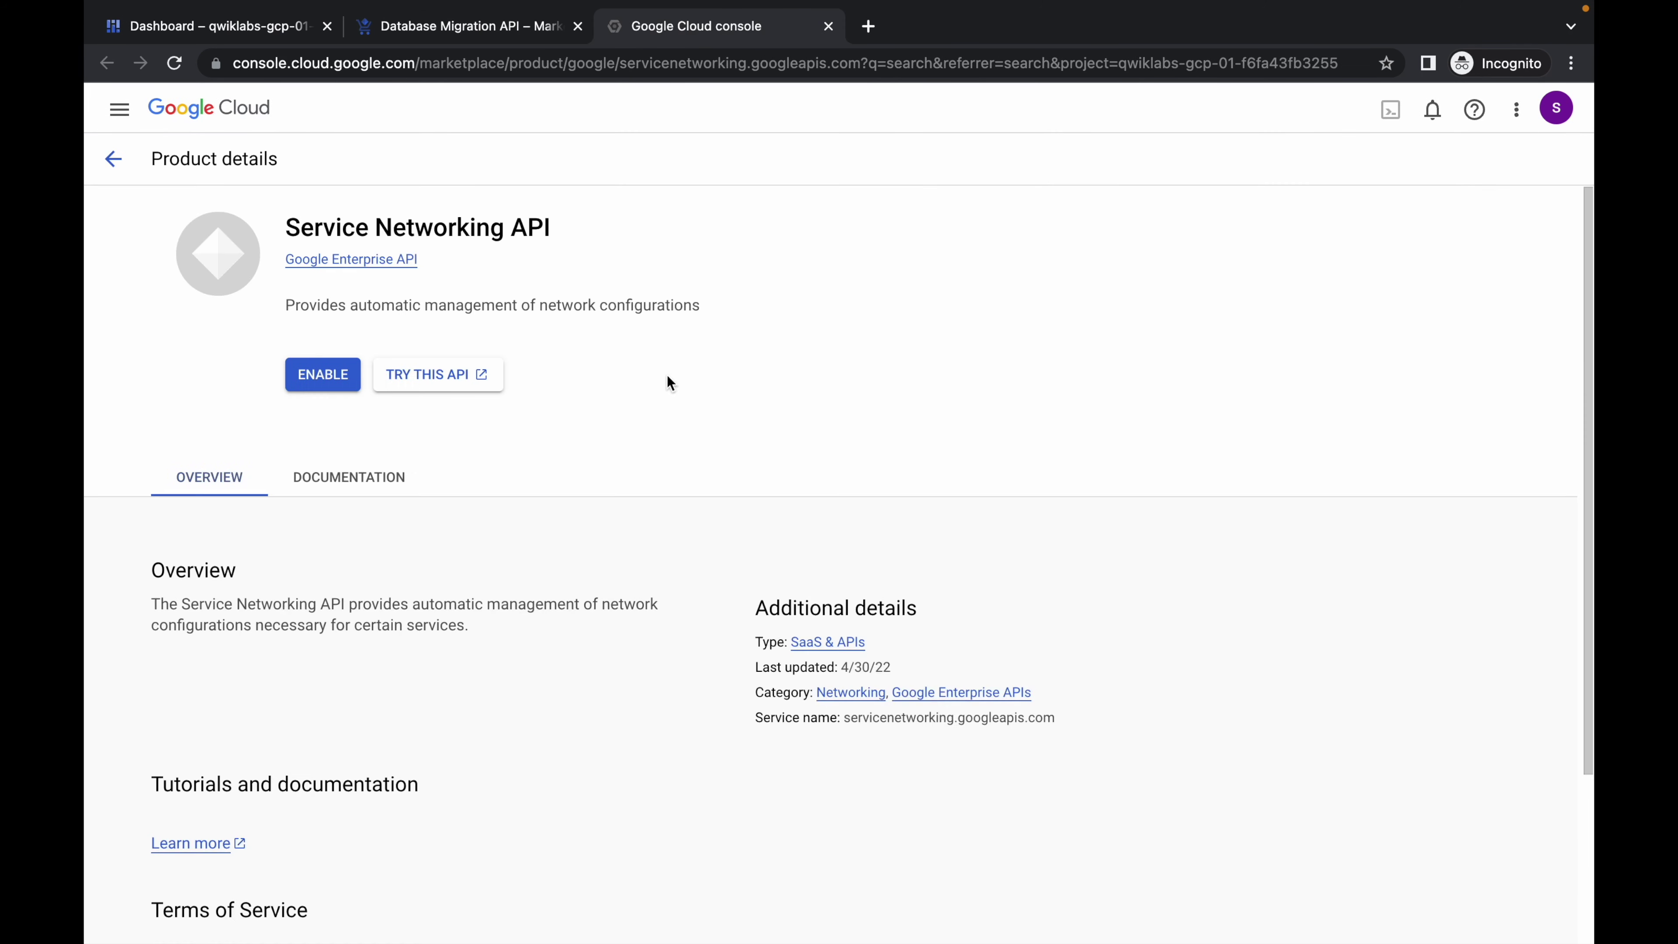
click(344, 388)
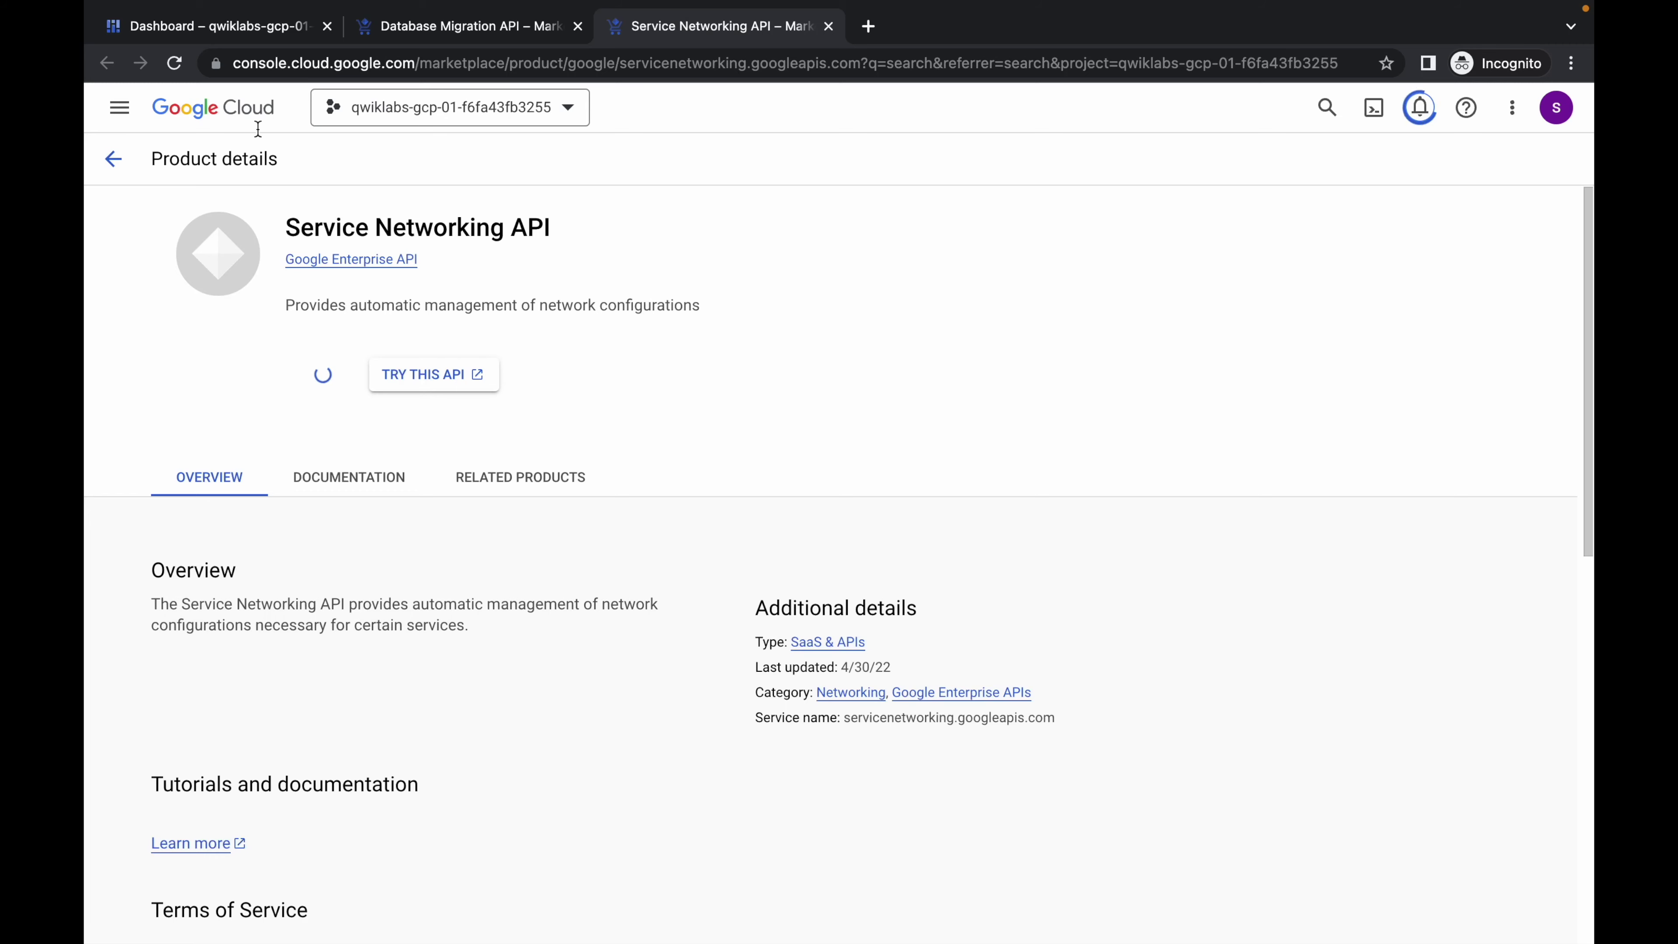
- Search the Cloud console for VM instances, open that page and start an SSH session to postgresql-vm
click(180, 30)
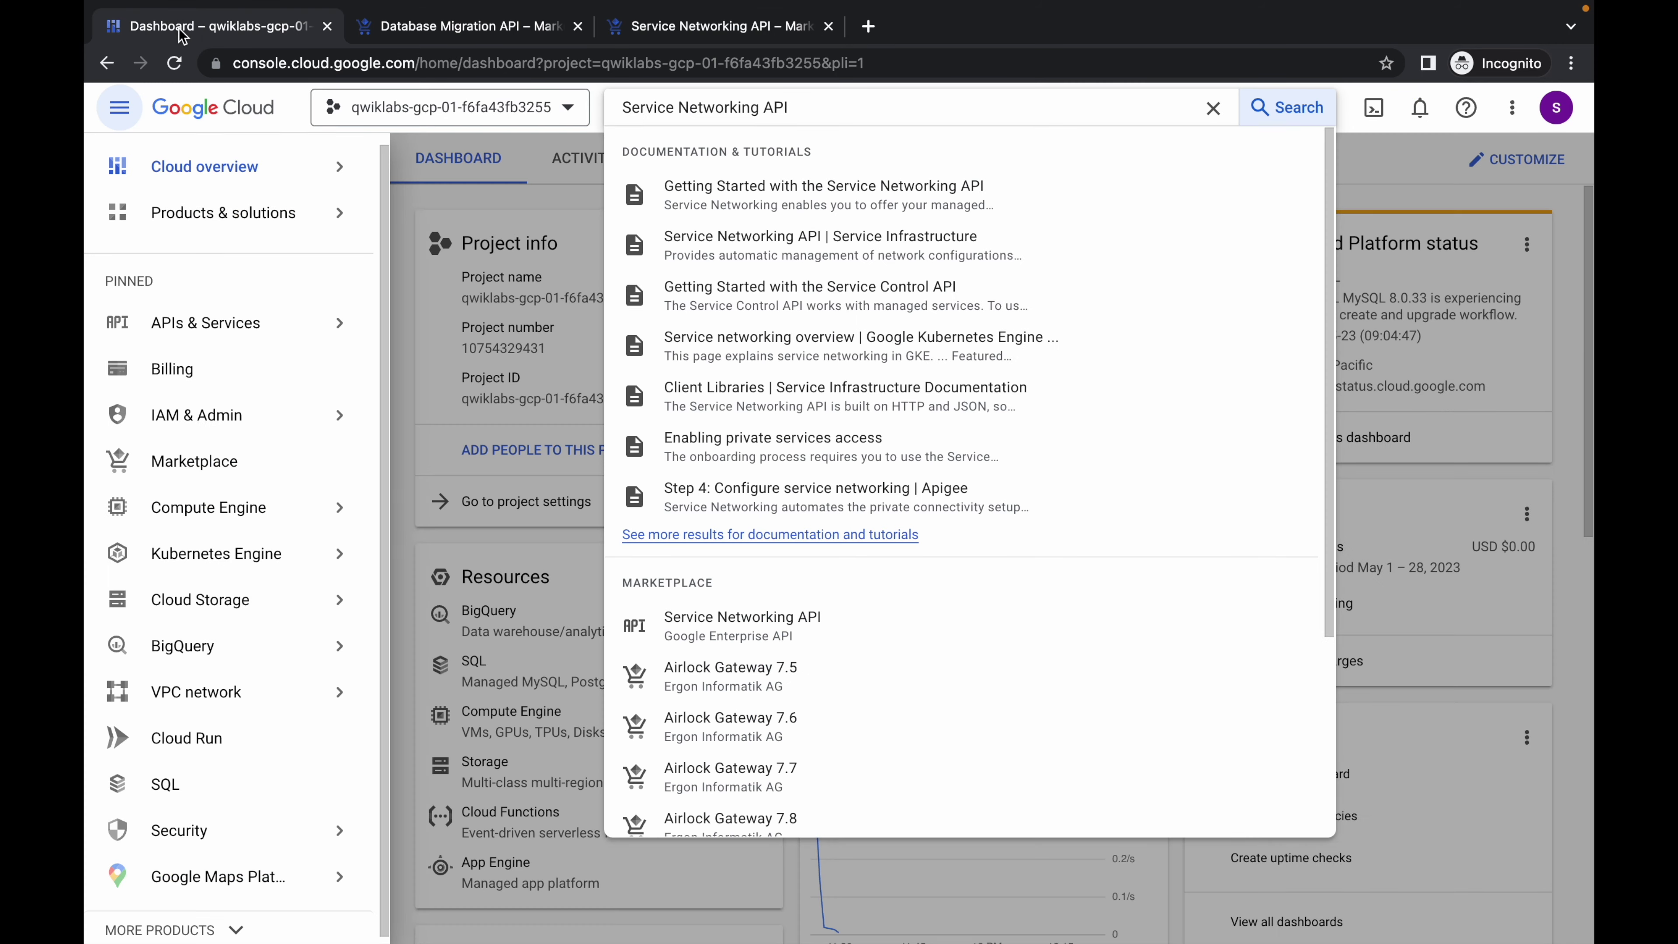
click(815, 108)
text(vm ins)
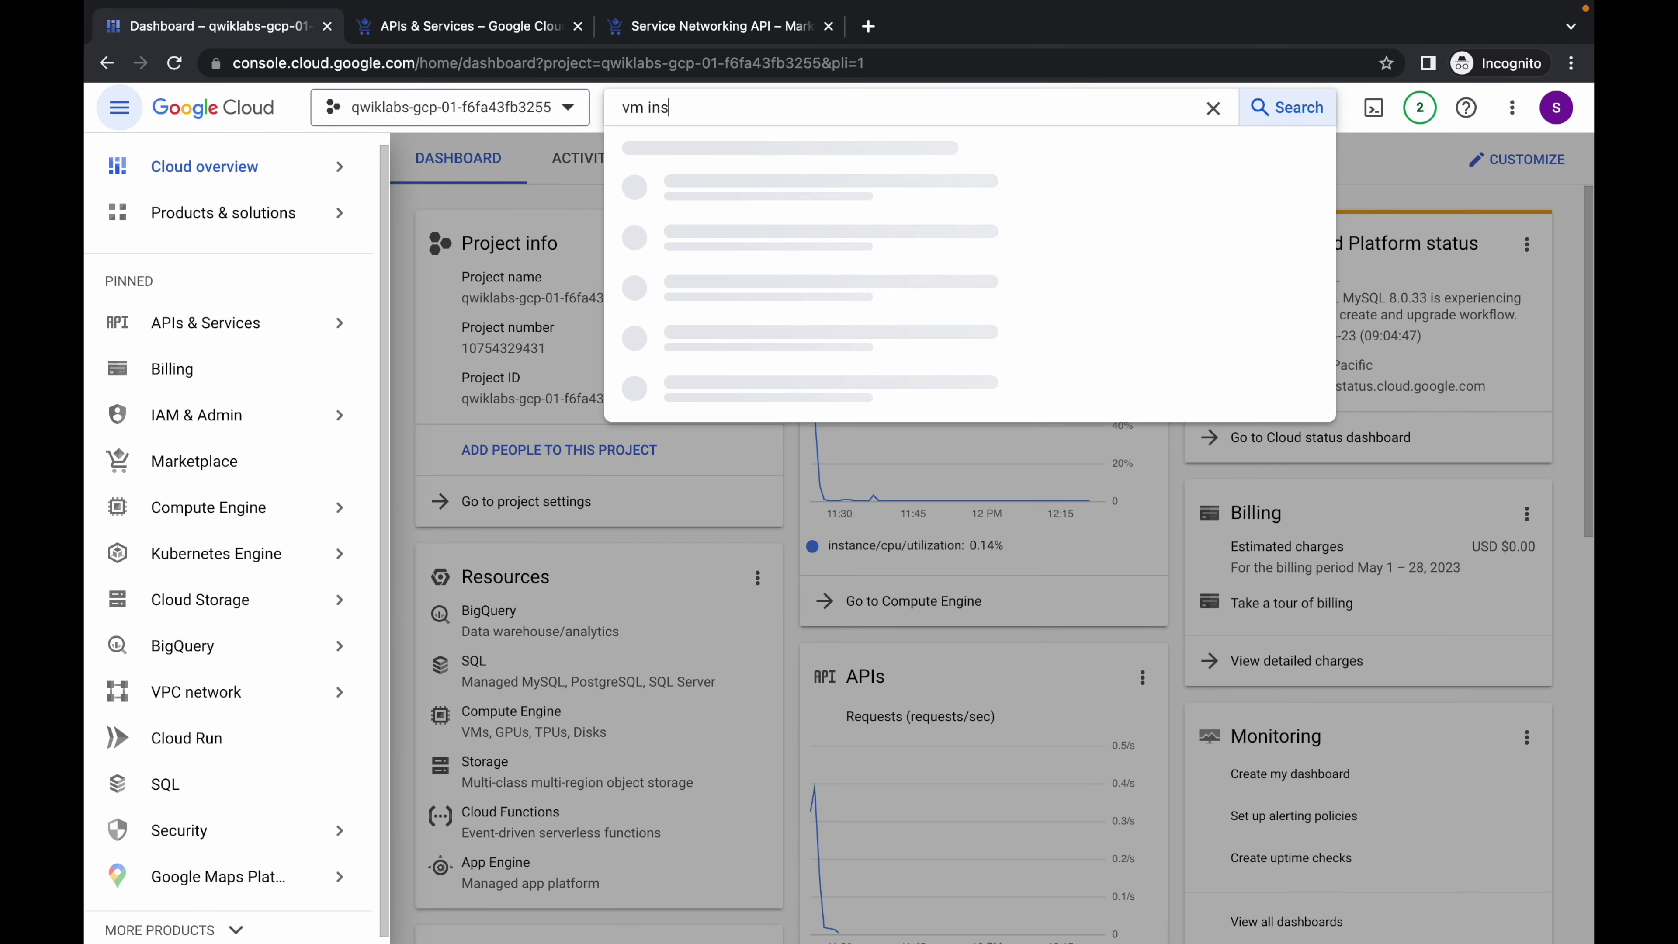
middle_click(748, 236)
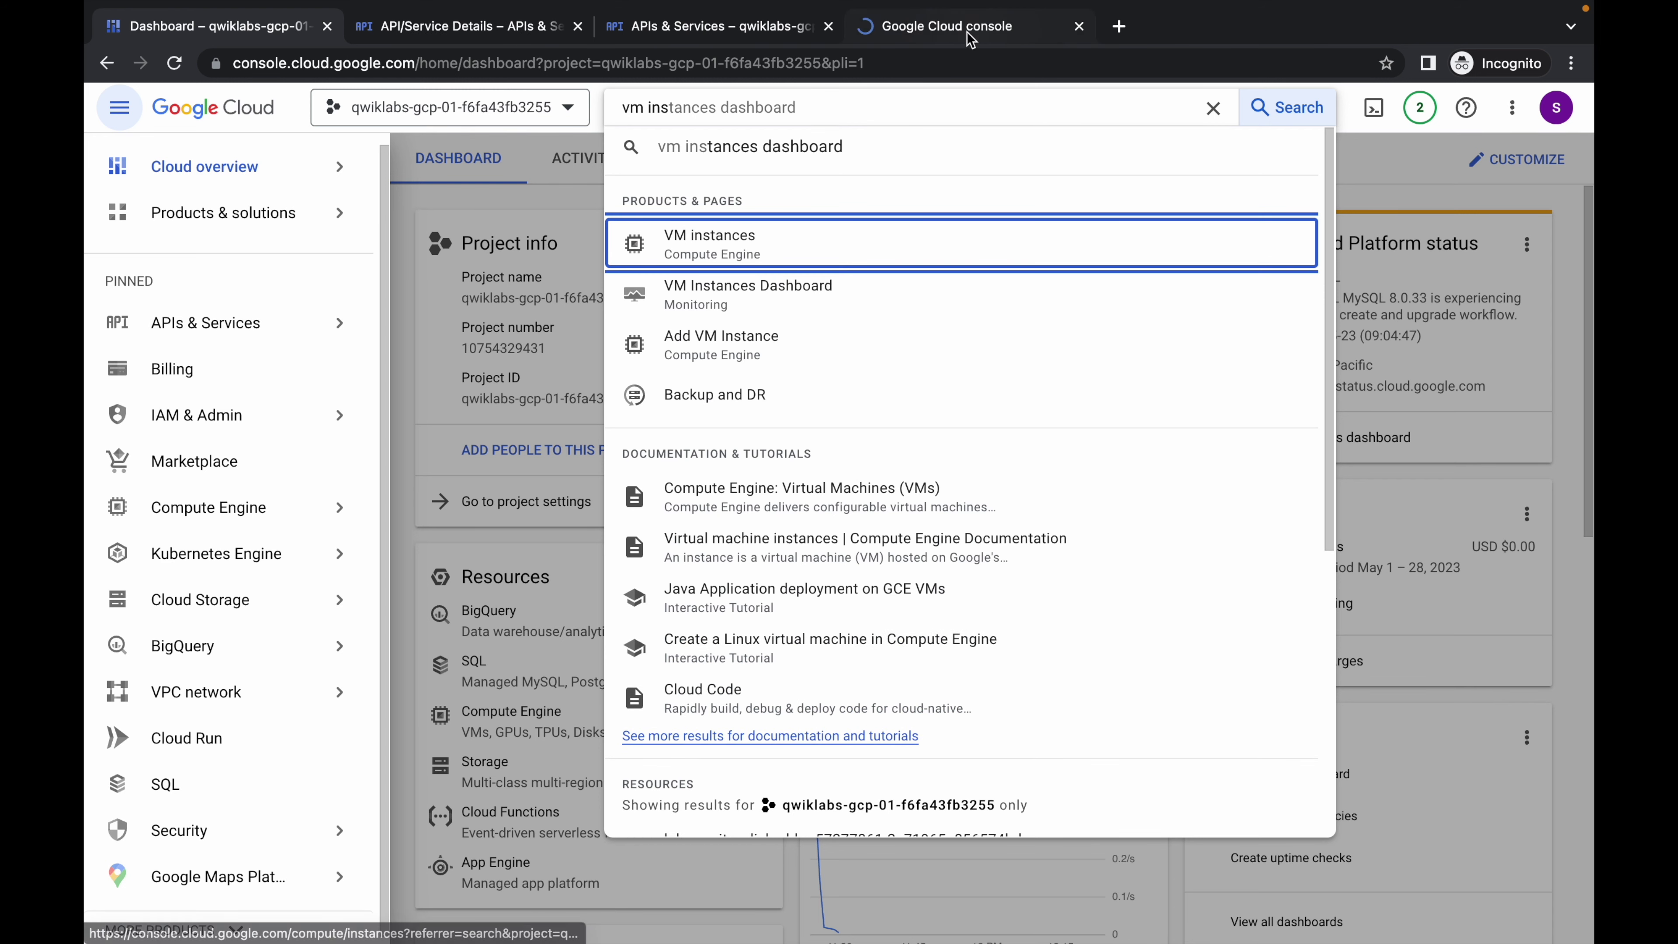
click(984, 33)
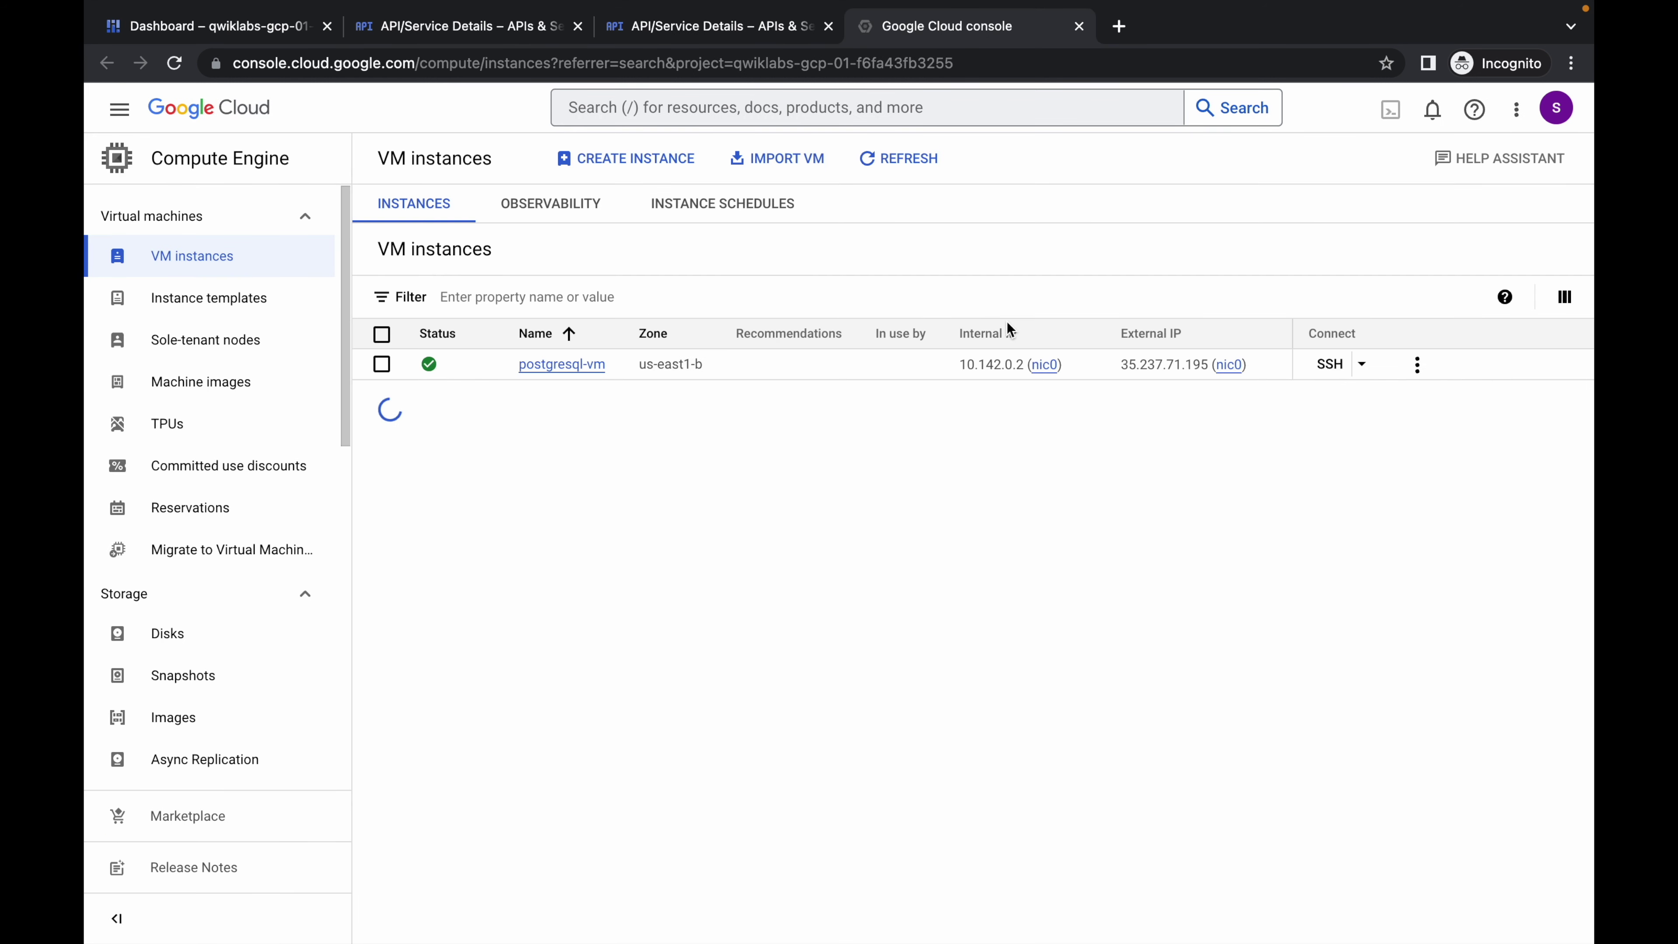
click(1326, 365)
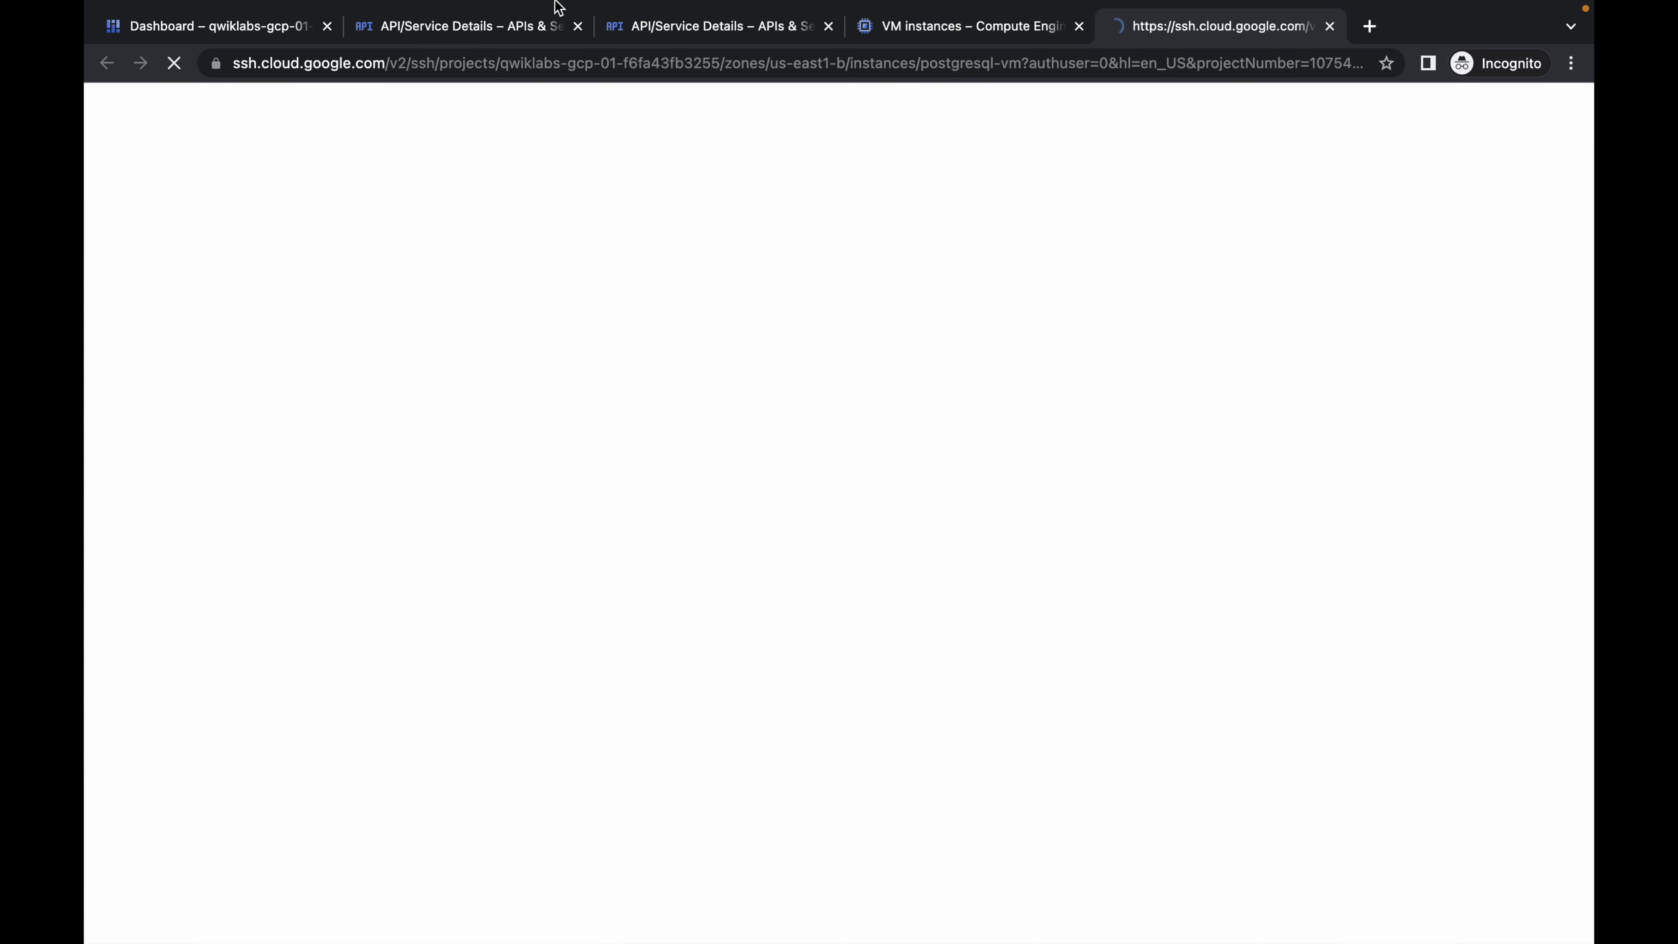
- Check the status of the Database Migration API and Service Networking API, and return to the lab instructions
key(ctrl+2)
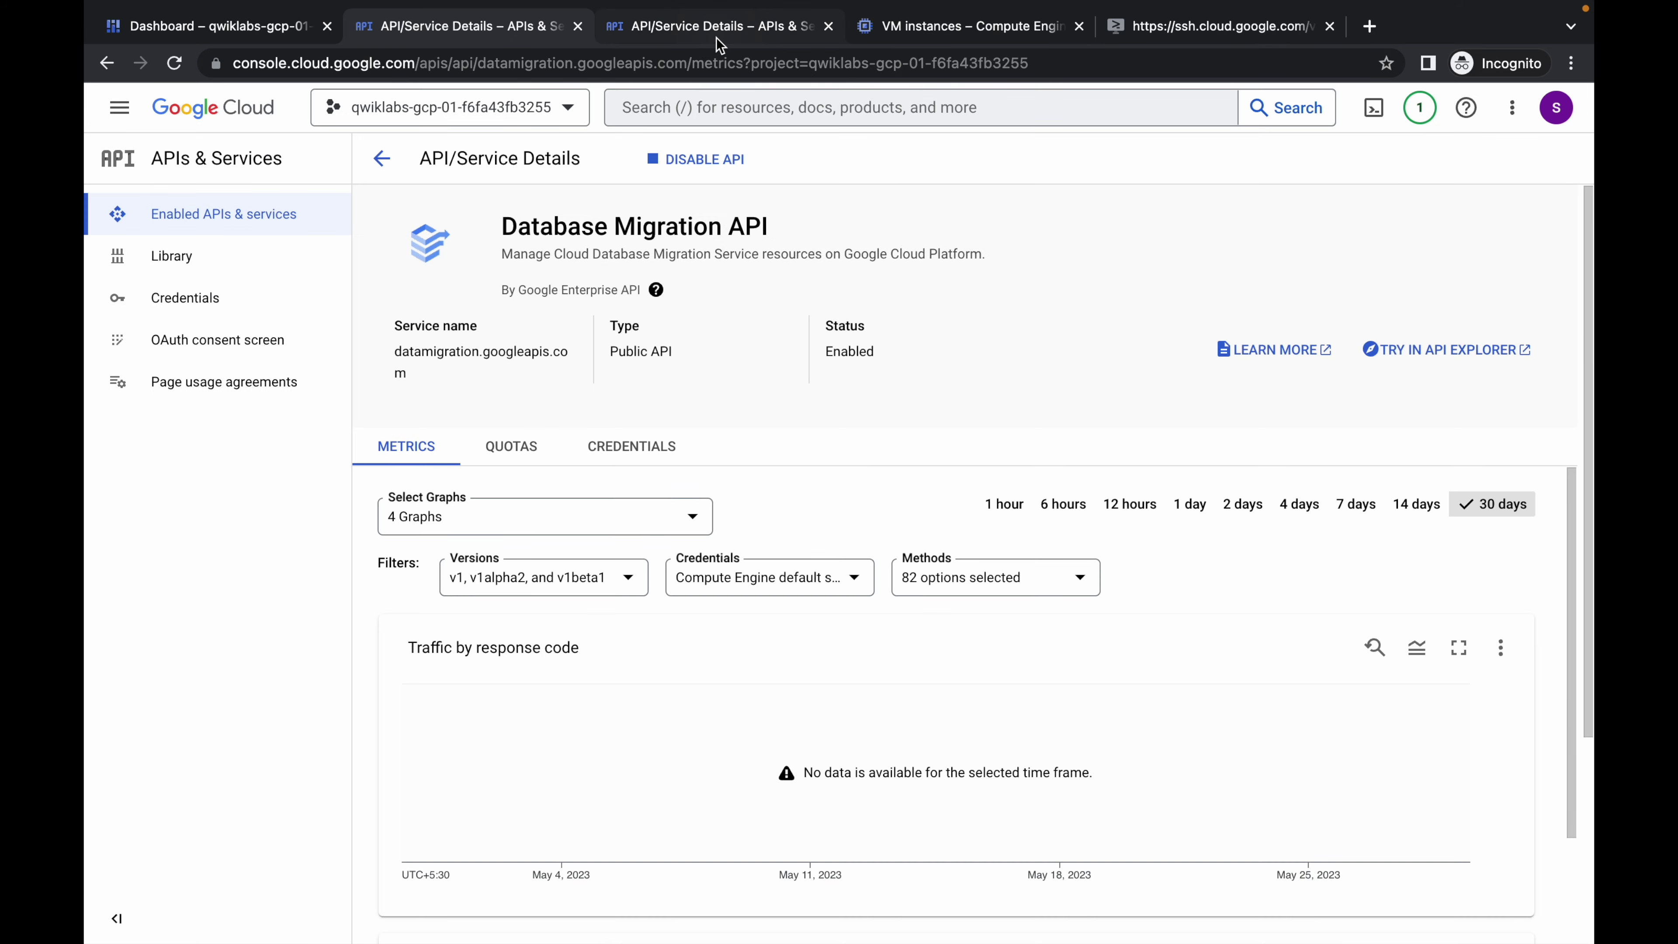
click(718, 39)
key(ctrl+Left)
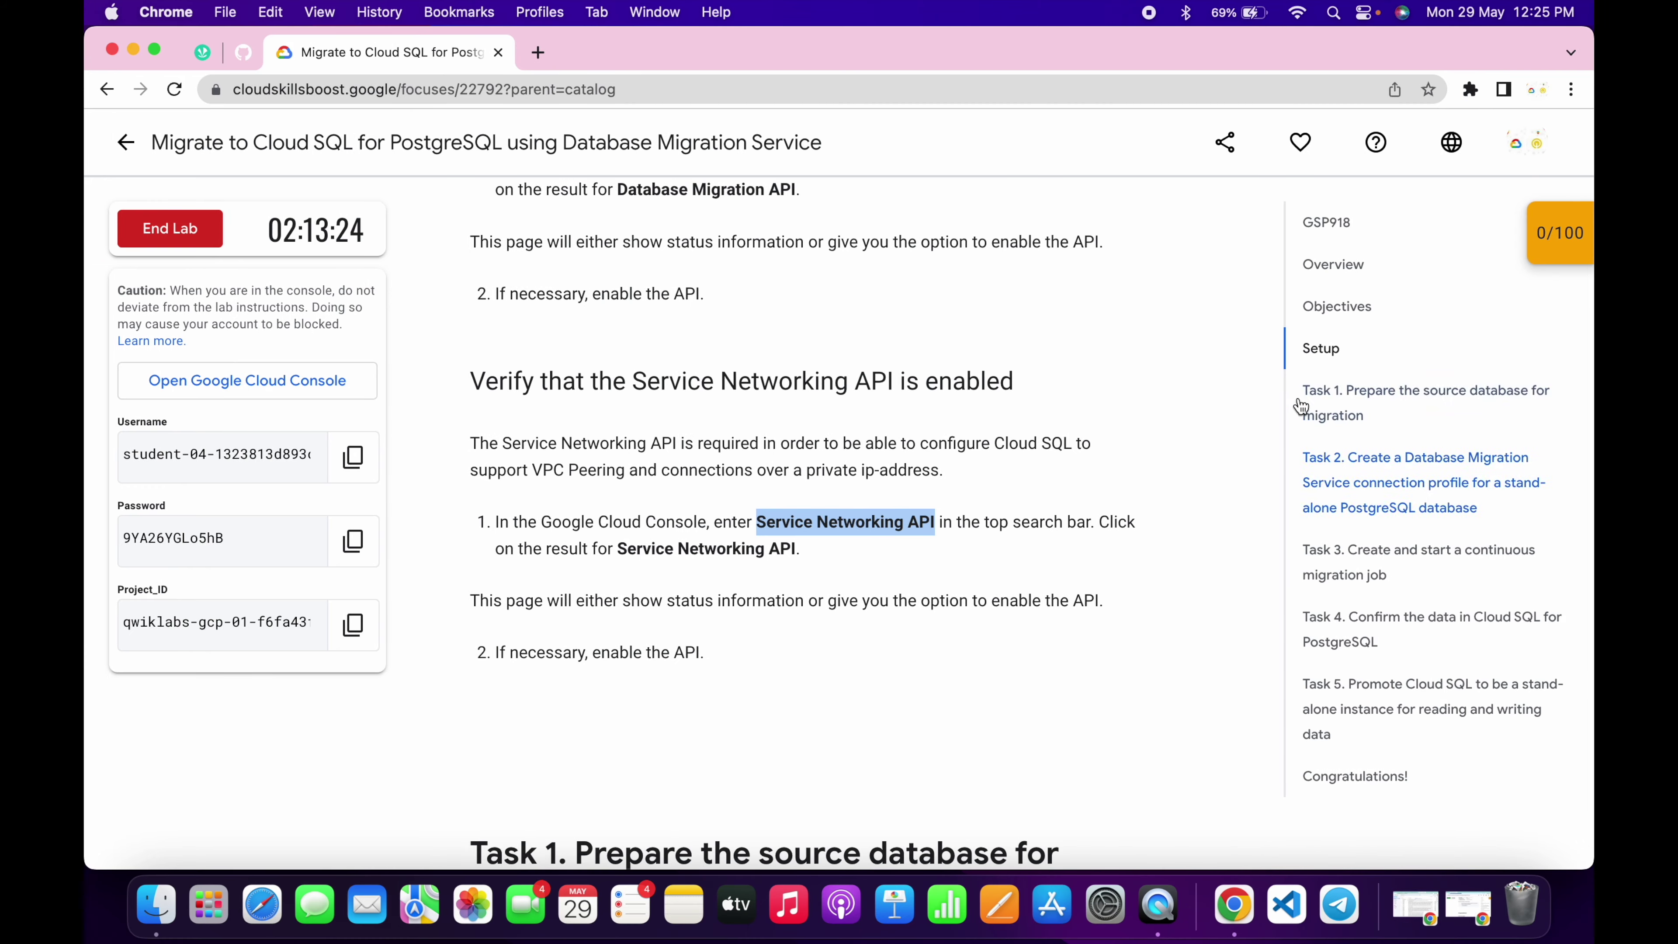
- Copy the pglogical install command from Task 1 and run "sudo apt install postgresql-13-pglogical" in the SSH terminal
click(1305, 396)
scroll(1055, 493, down, 15)
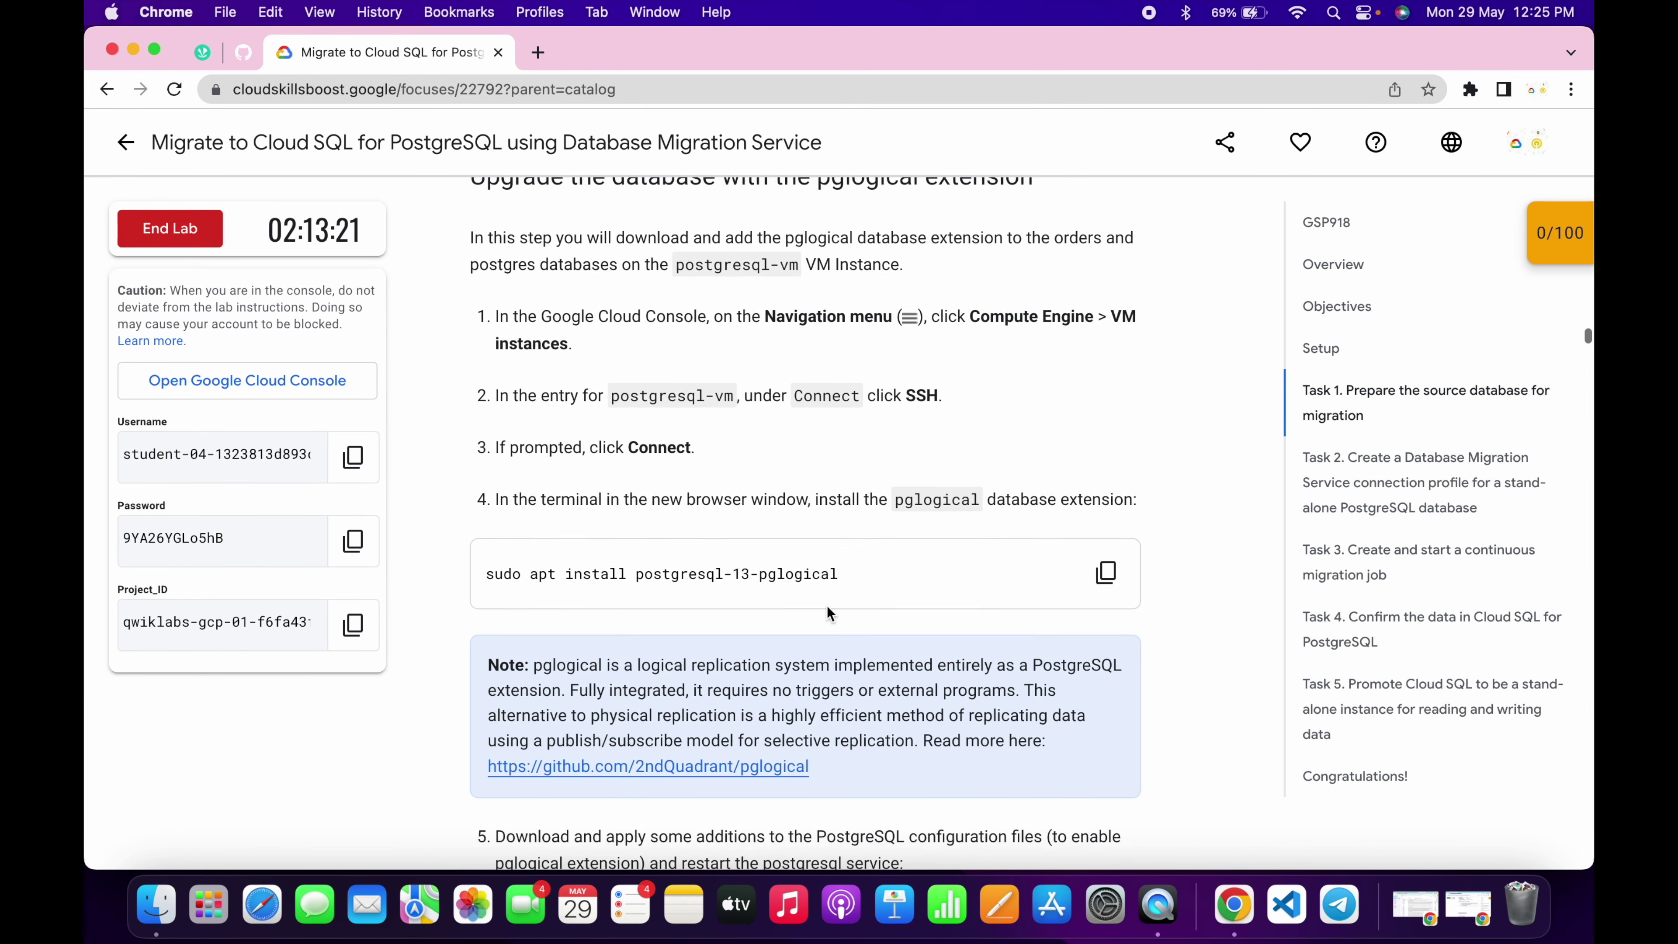
click(1112, 441)
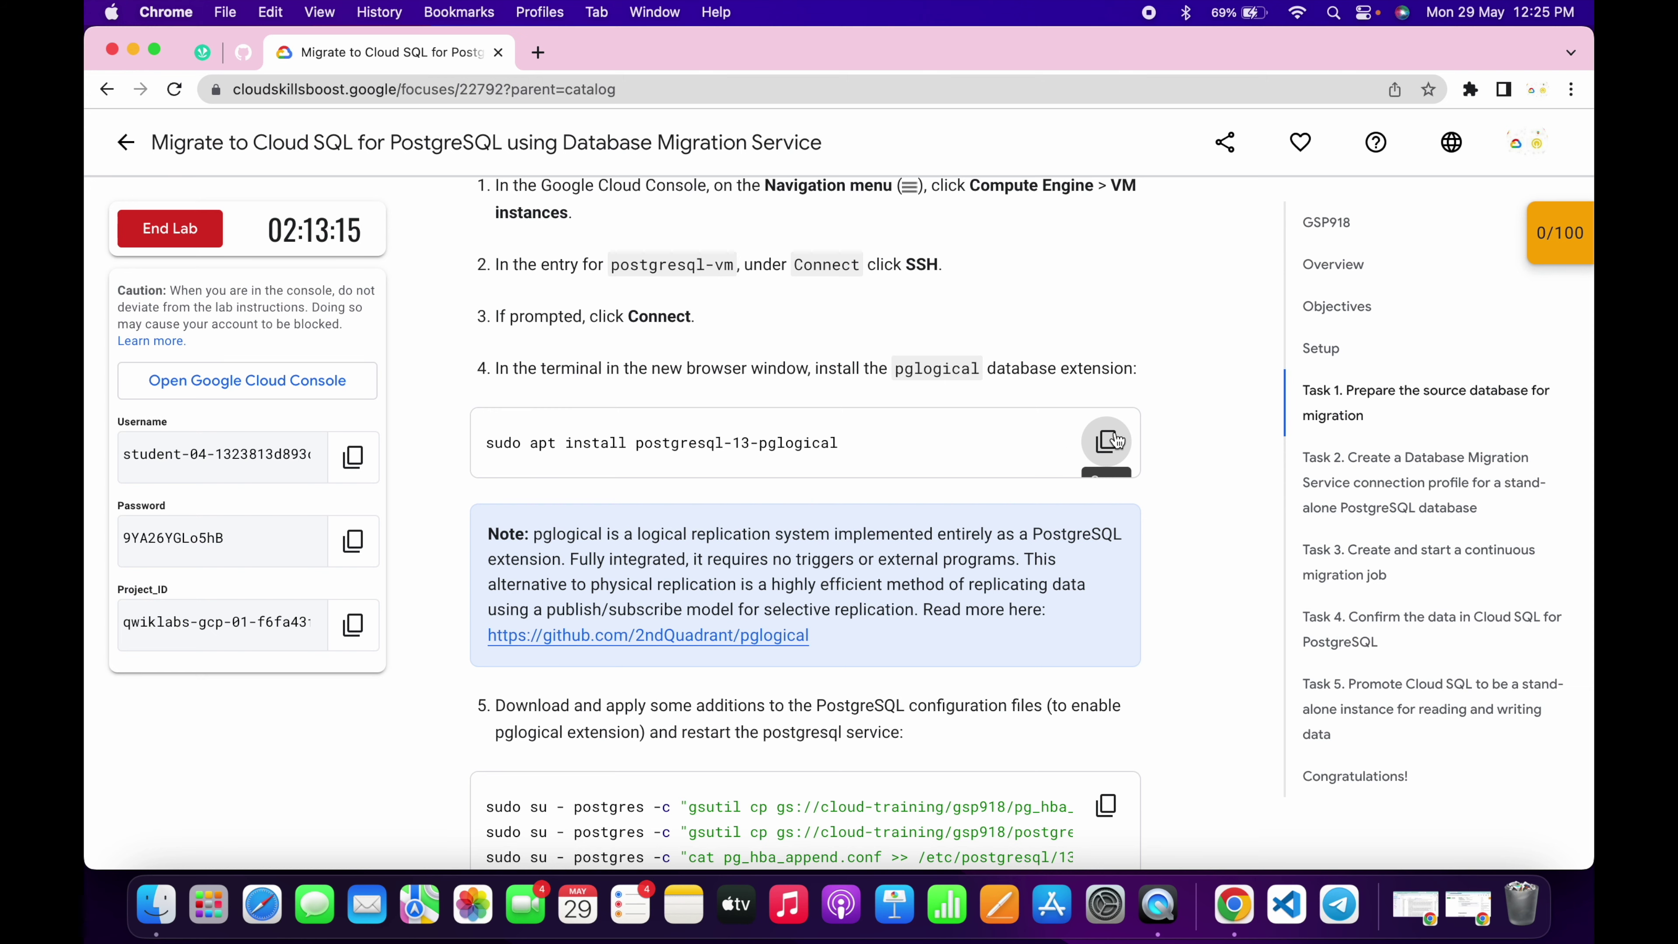
key(ctrl+Right)
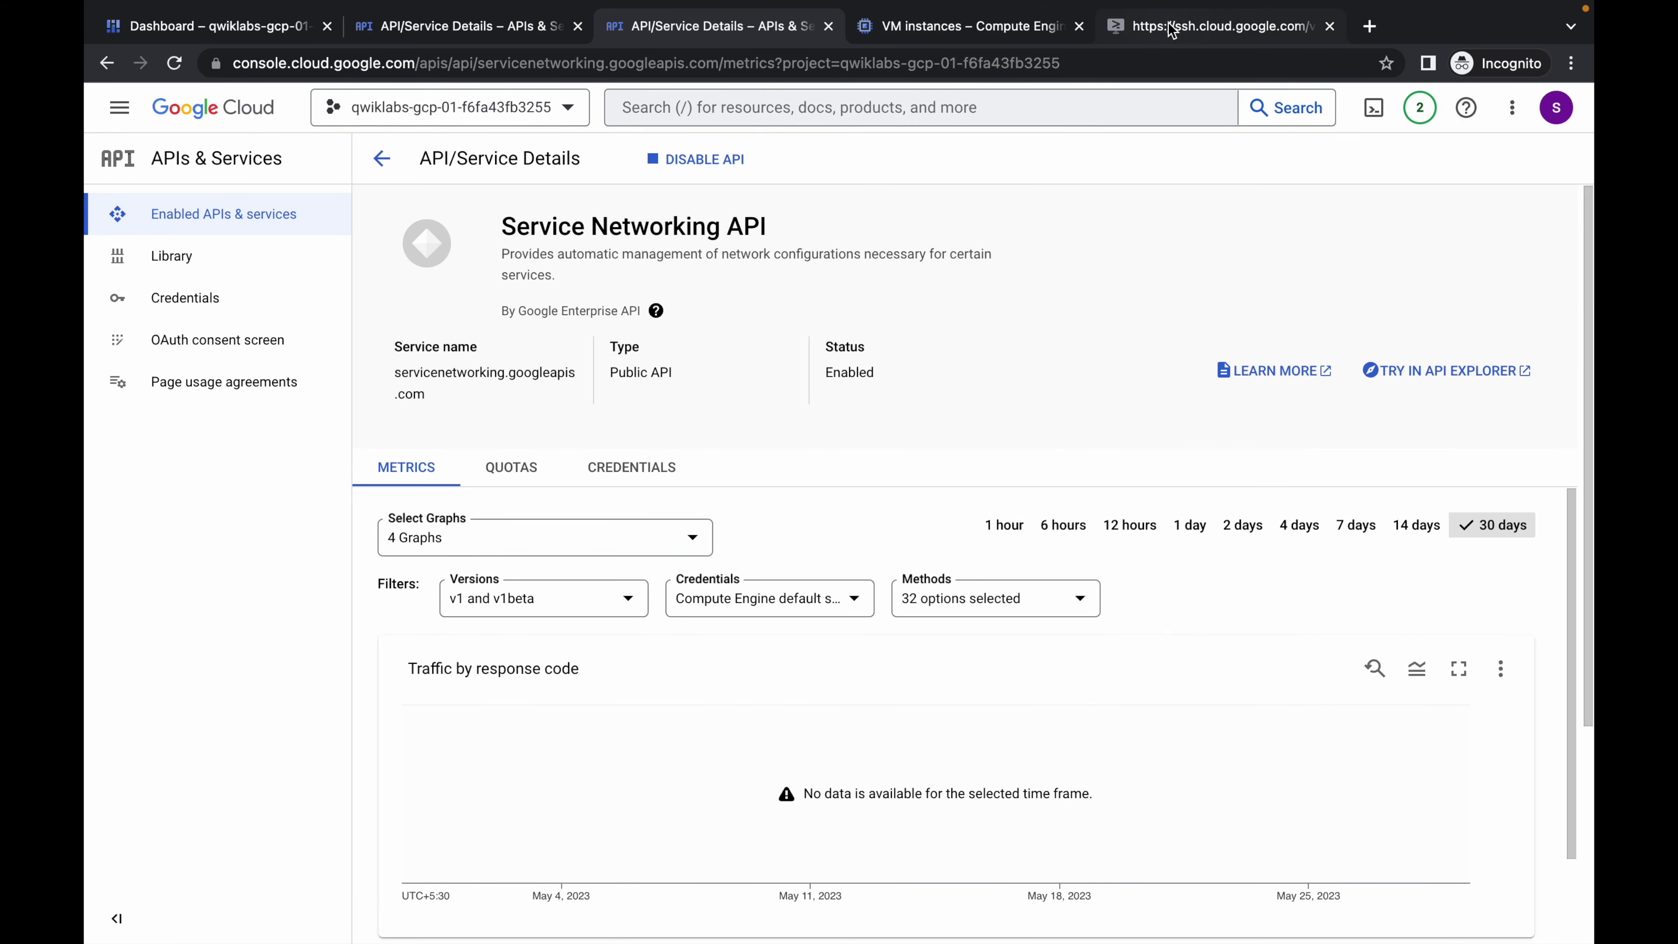
click(1170, 29)
key(super+v)
key(Return)
- Run the lab's commands that append the pg_hba and postgresql configuration additions and restart postgresql@13-main
key(ctrl+Left)
scroll(942, 386, down, 6)
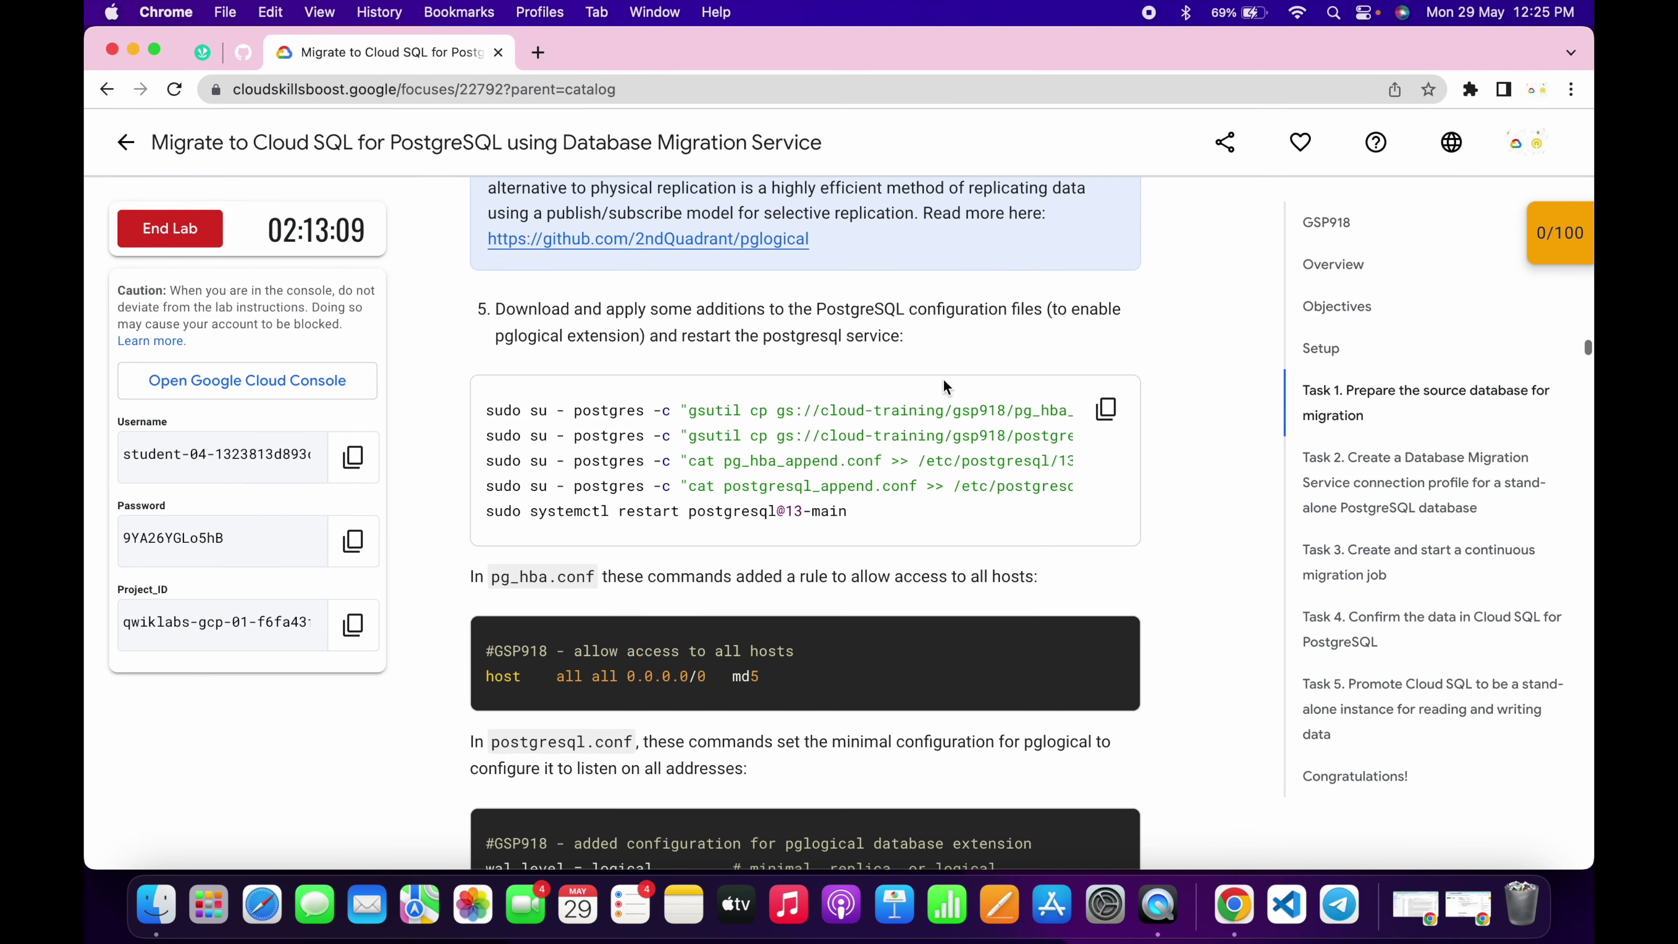
click(1106, 410)
key(ctrl+Right)
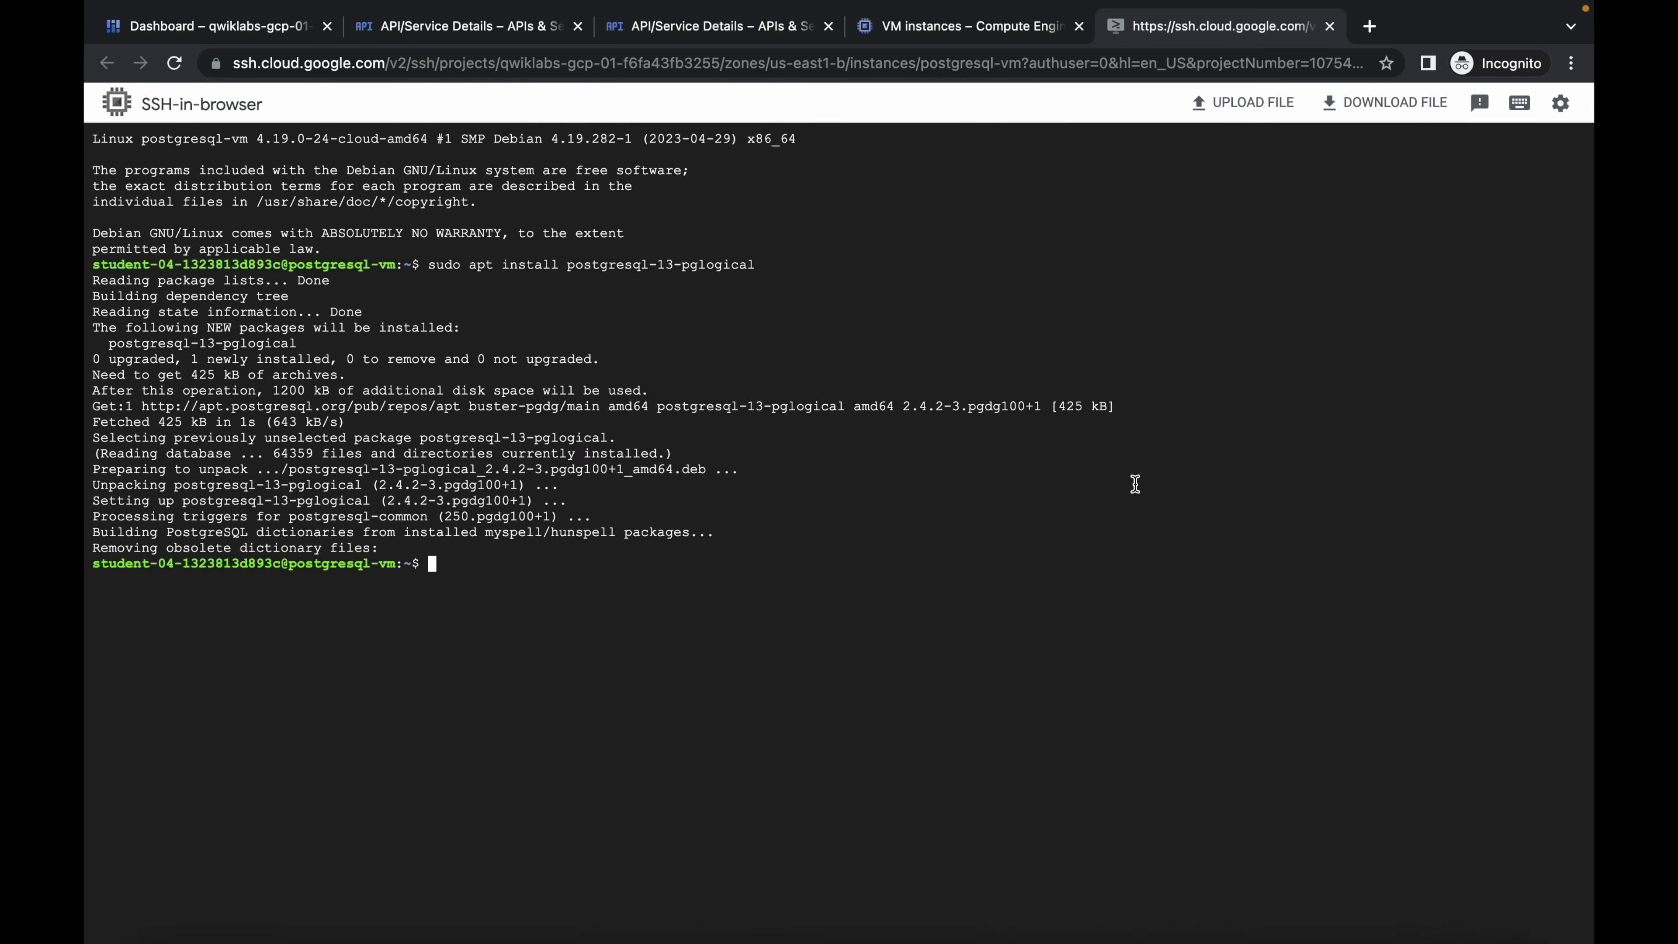
key(super+v)
key(Return)
- Switch the SSH terminal to the postgres user with "sudo su - postgres" and launch psql
key(ctrl+Left)
scroll(958, 467, down, 5)
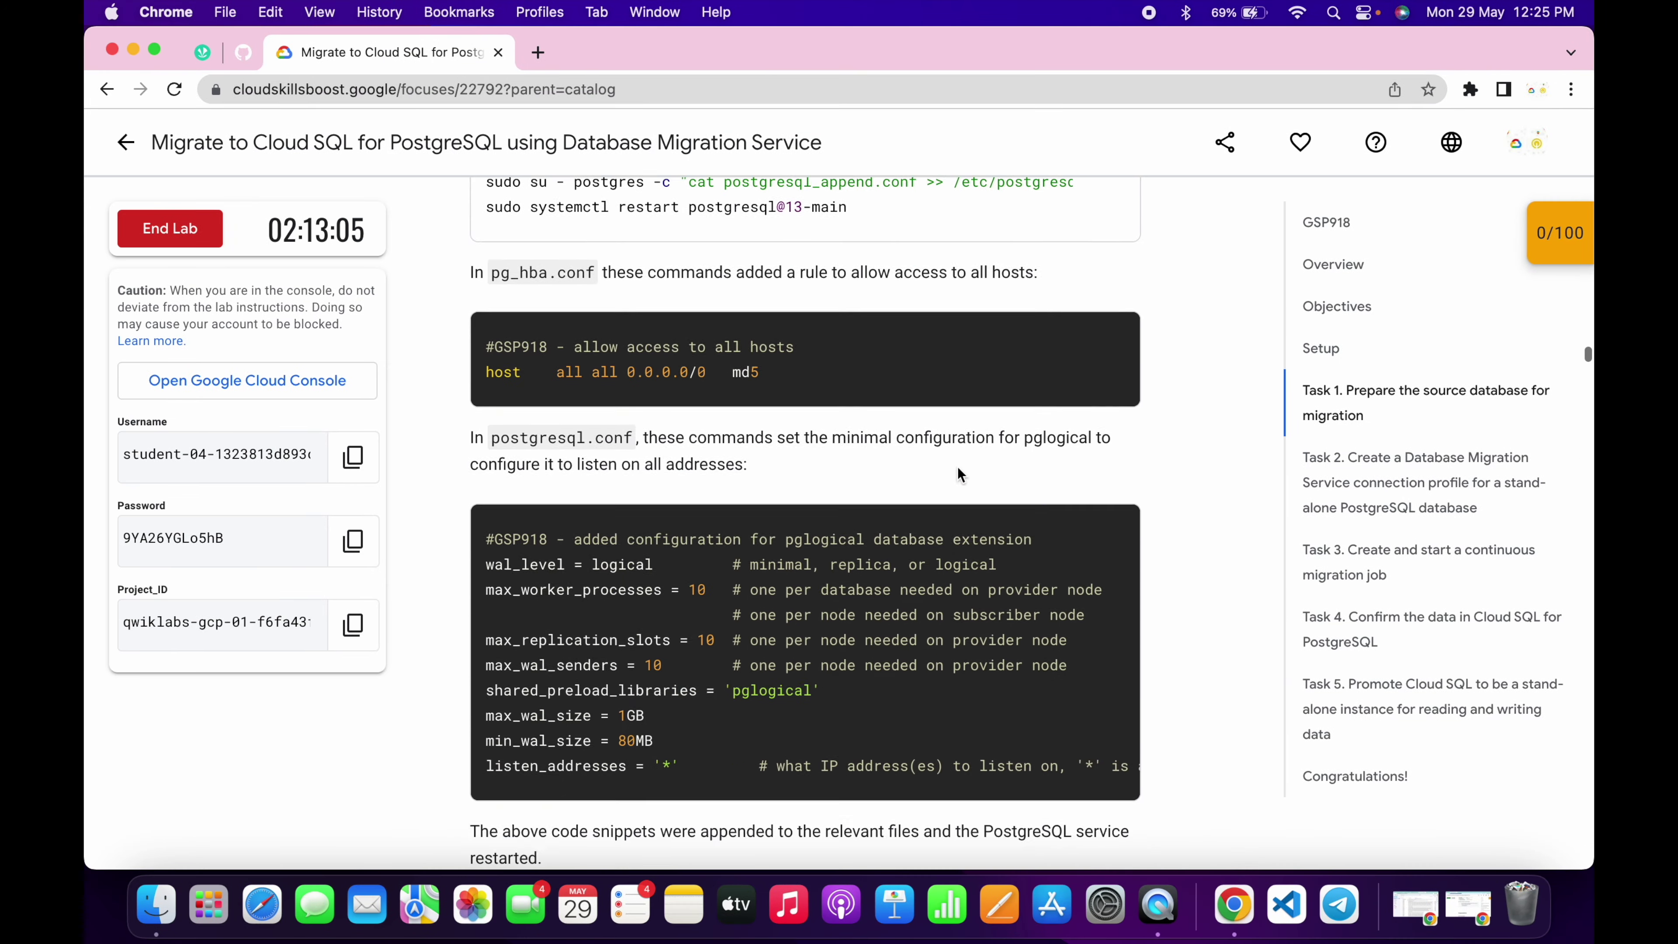
scroll(958, 466, down, 3)
click(1102, 433)
key(ctrl+Right)
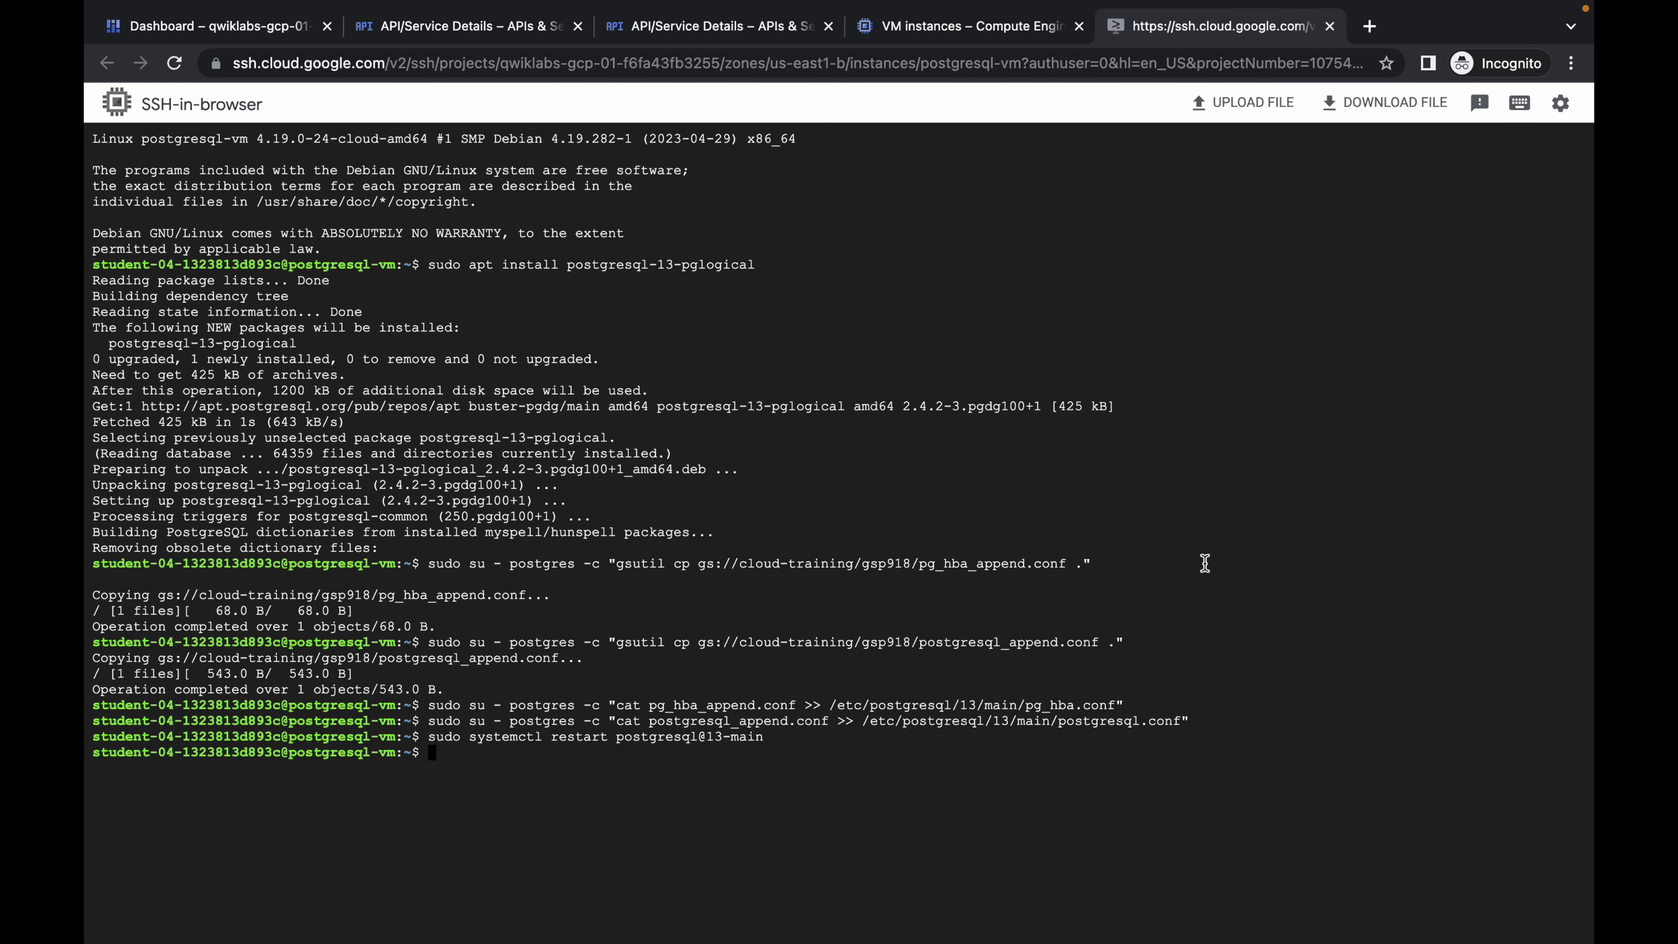
- Create the pglogical extension in the postgres, orders and gmemegen_db databases using the lab's psql commands
key(ctrl+Left)
scroll(1011, 502, down, 5)
click(1103, 298)
key(ctrl+Right)
key(super+v)
- List the PostgreSQL databases on the server with the lab's \l command
key(ctrl+Left)
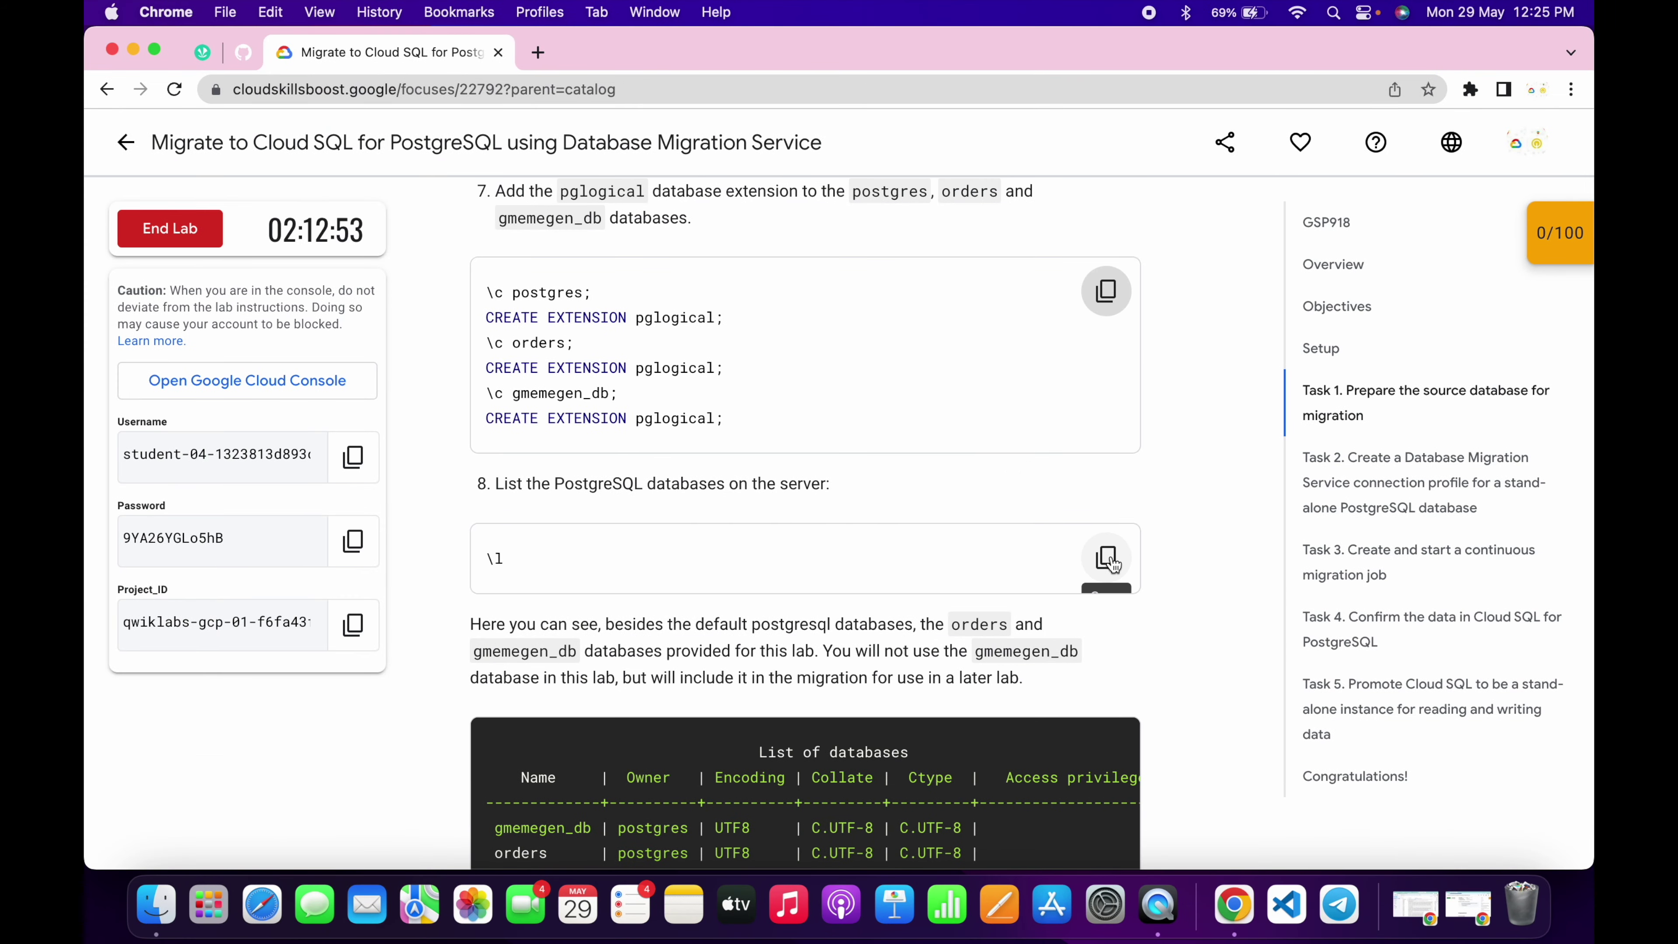
click(1108, 558)
key(ctrl+Right)
key(super+v)
- Create the migration_admin user with the lab's password, make it owner of the orders database and give it the replication role
key(ctrl+Left)
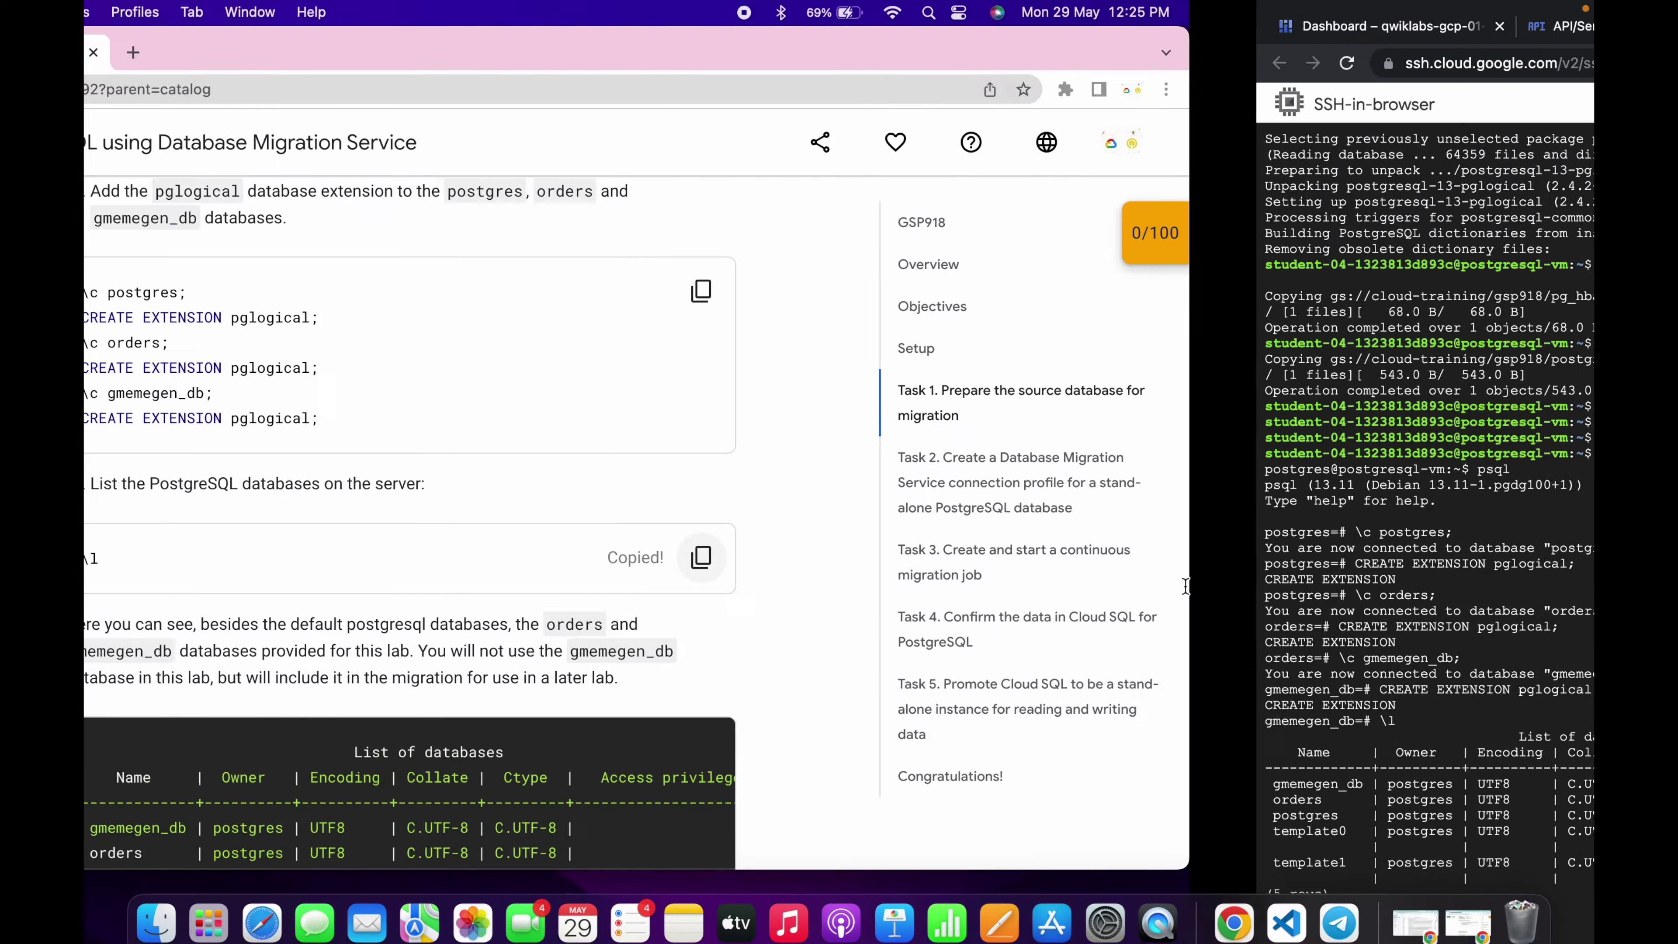
scroll(932, 512, down, 8)
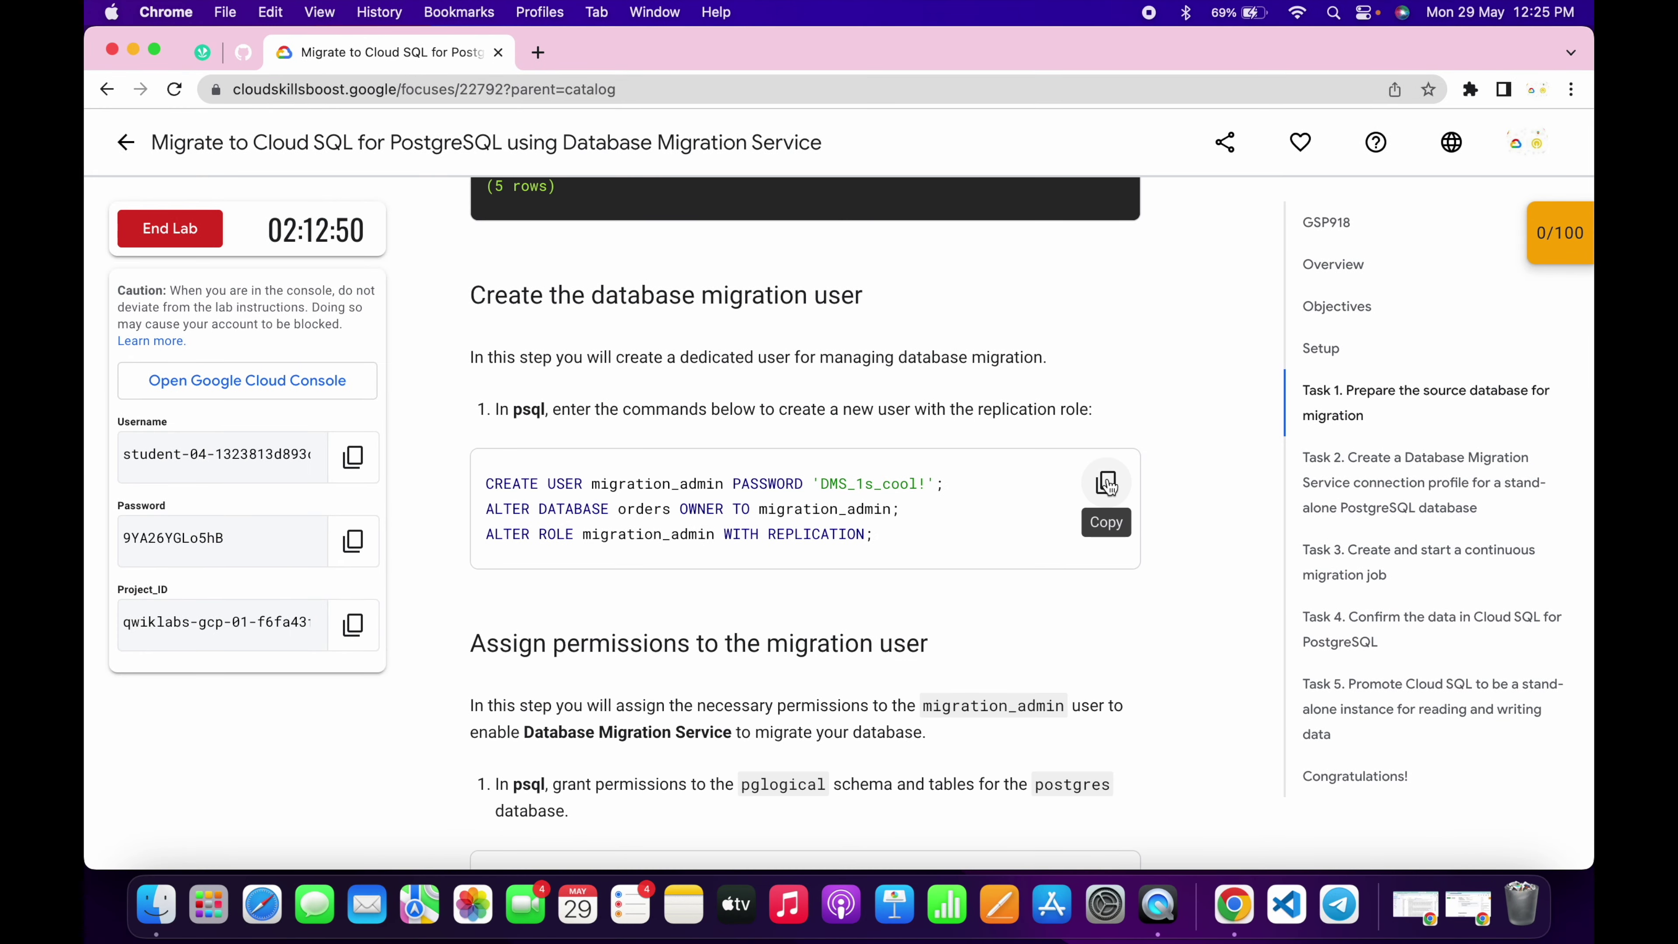
click(1106, 482)
key(ctrl+Right)
key(super+v)
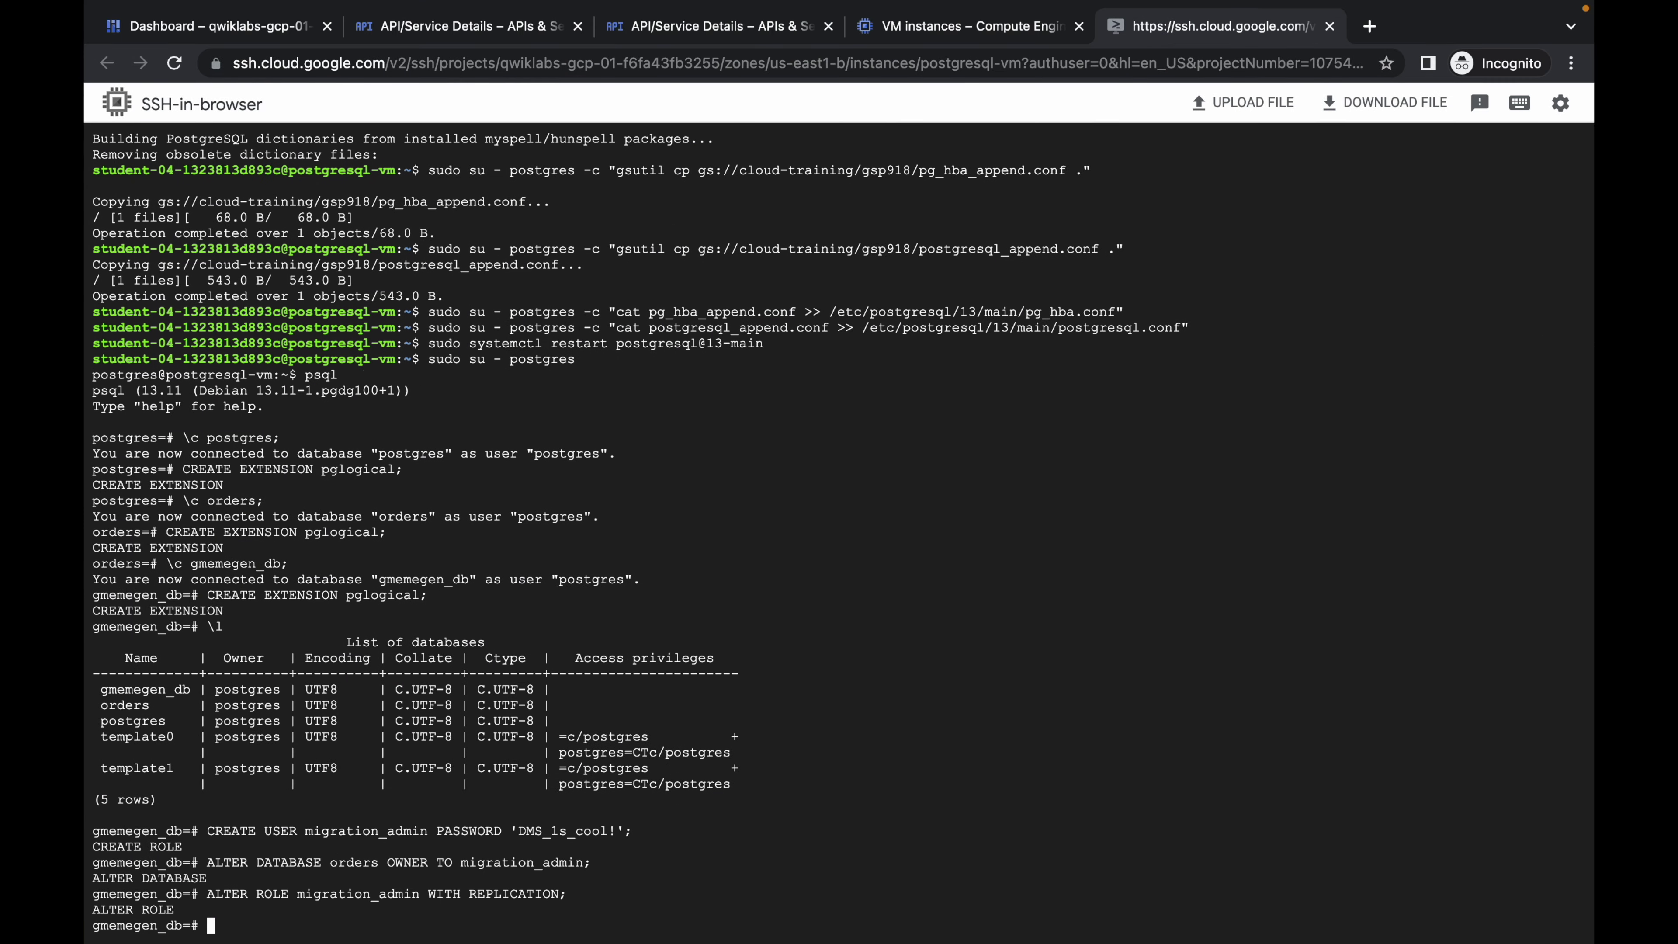
- Grant migration_admin permissions on the pglogical schema and tables of the postgres database
key(ctrl+Left)
scroll(1196, 549, down, 7)
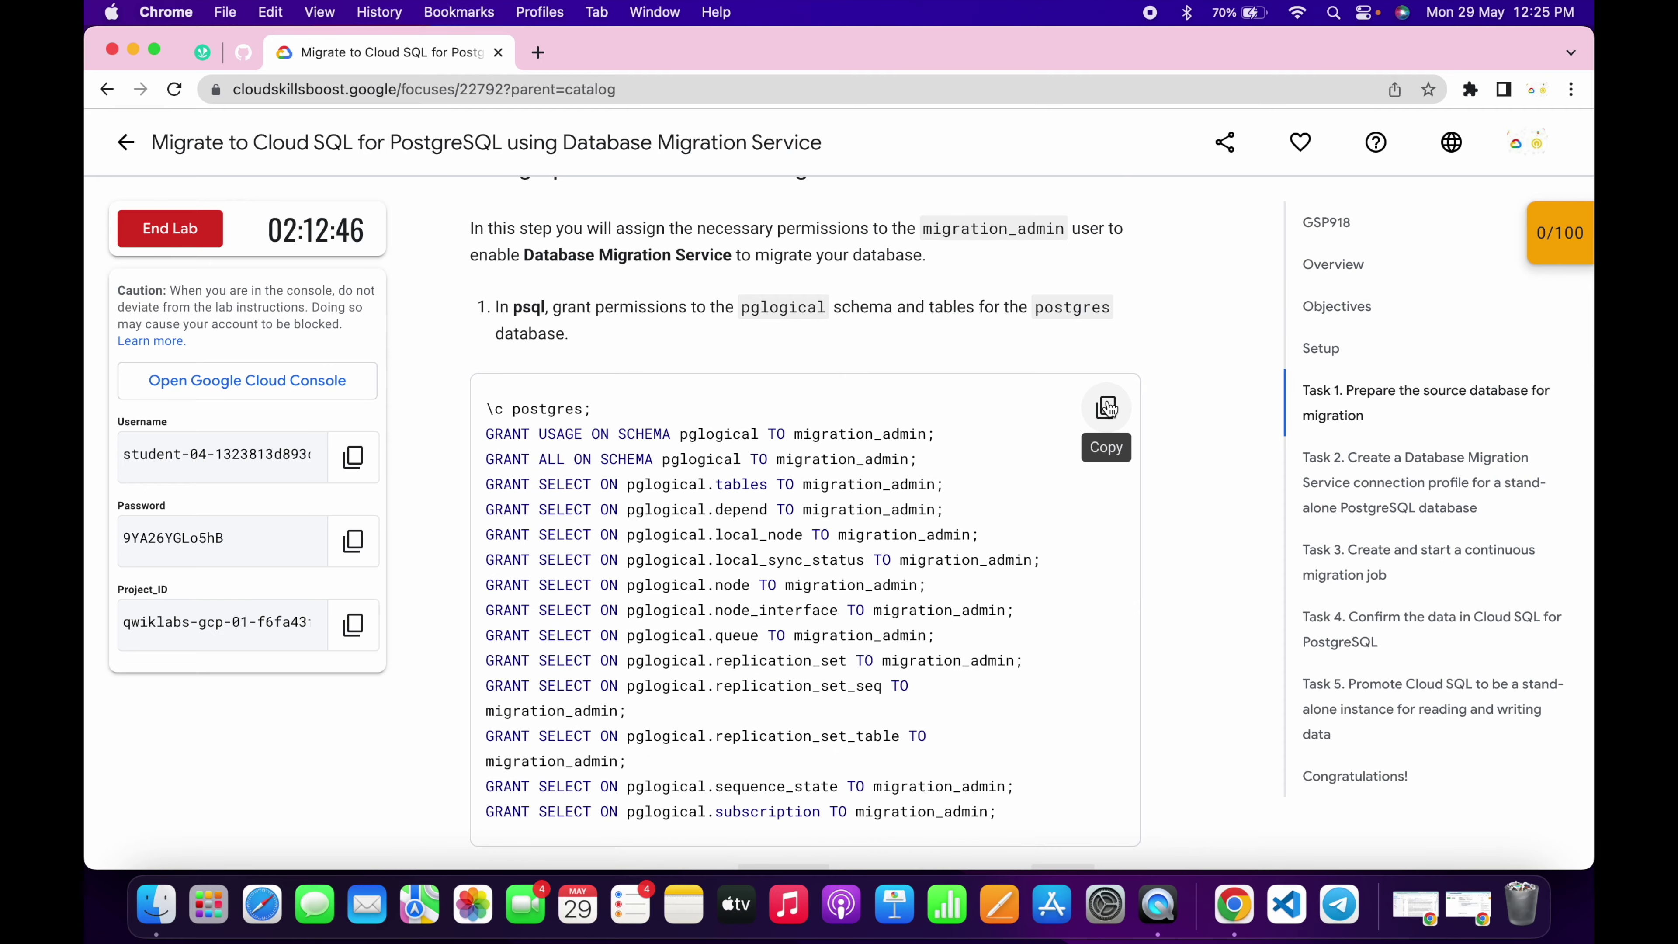
click(1106, 406)
key(ctrl+Right)
key(super+v)
- Grant migration_admin permissions on the pglogical schema and tables of the orders database
key(ctrl+Left)
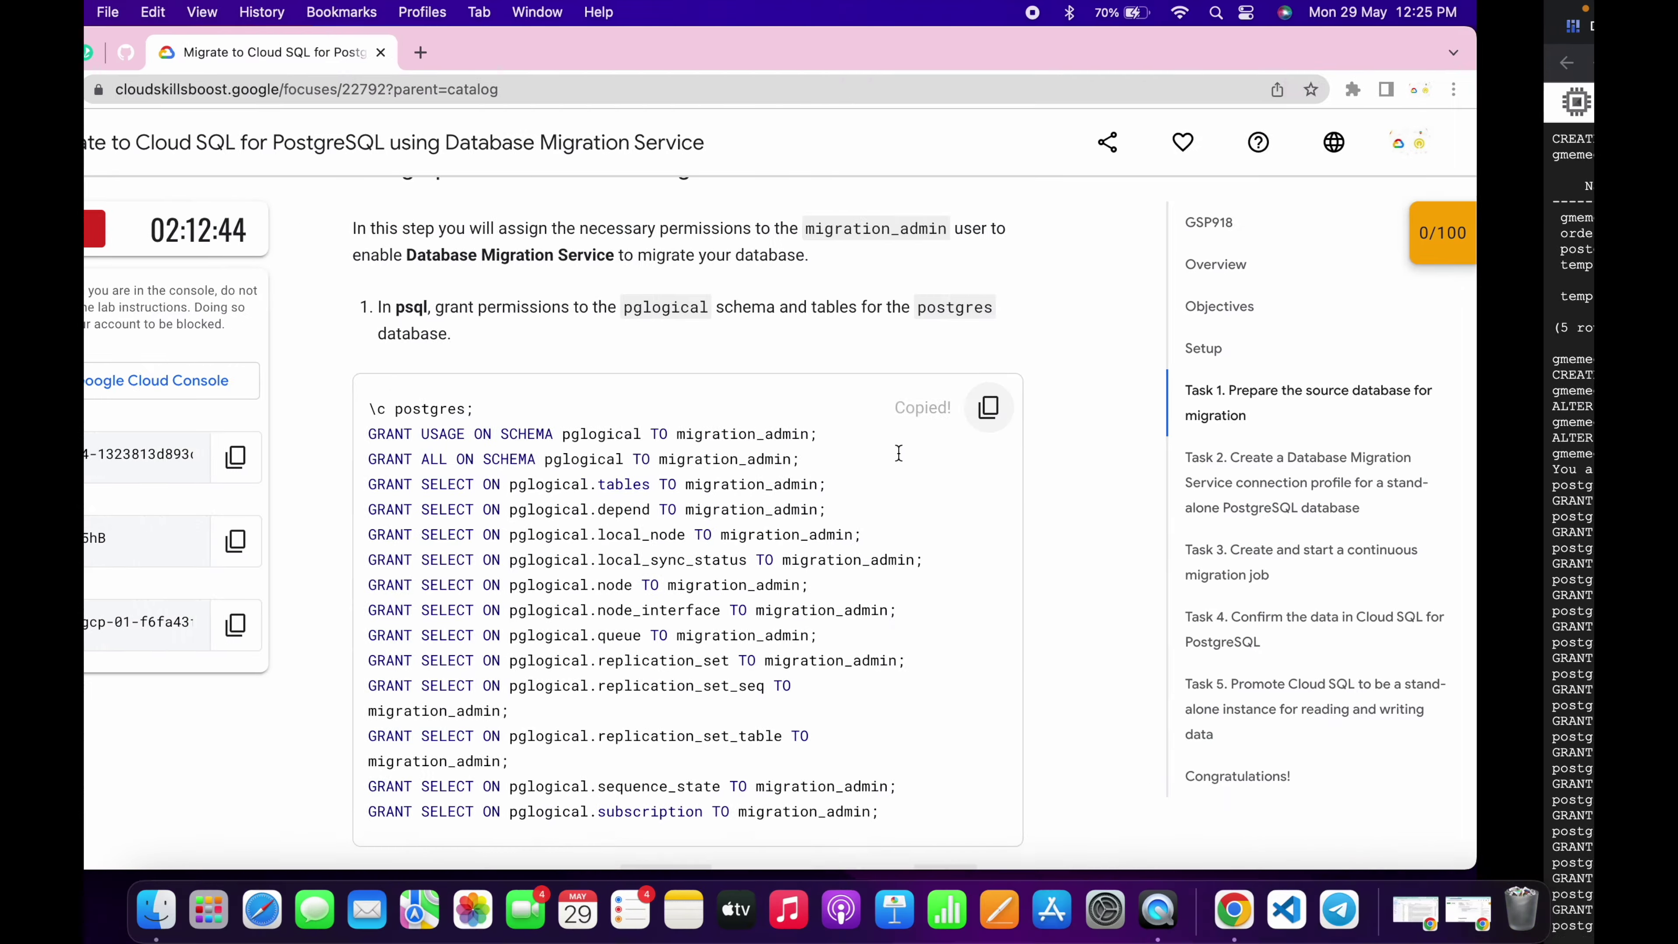
scroll(898, 454, down, 10)
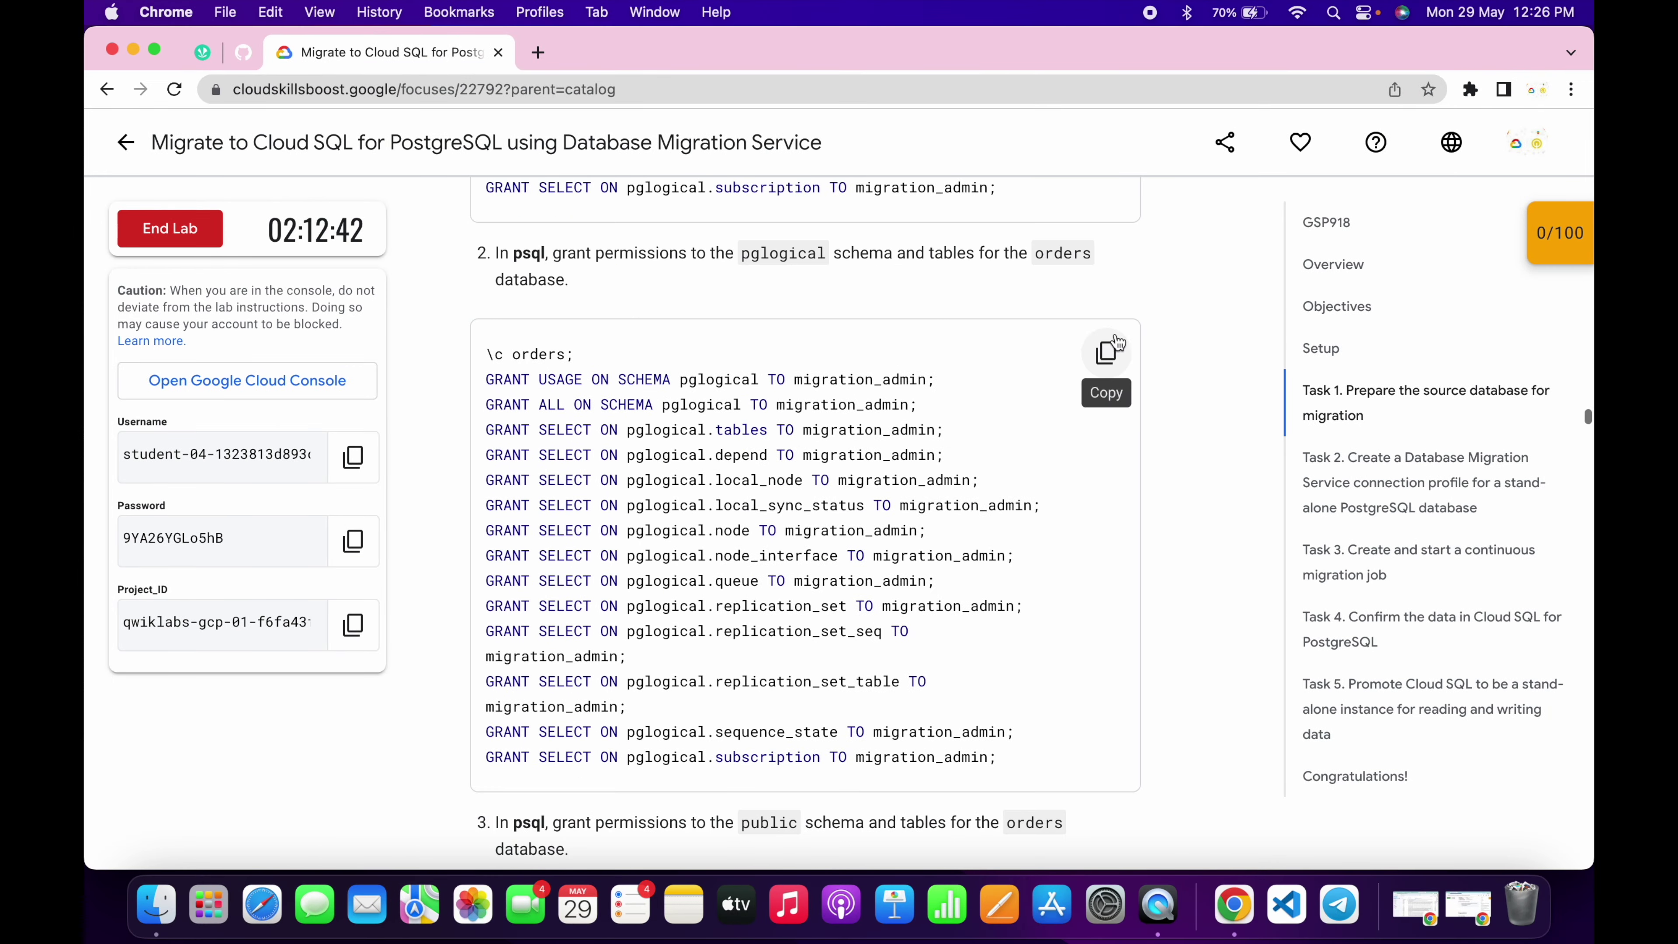
click(1108, 352)
key(ctrl+Right)
key(super+v)
- Grant migration_admin permissions on the public schema and tables of the orders database with the lab's commands
key(ctrl+Left)
scroll(1040, 530, down, 5)
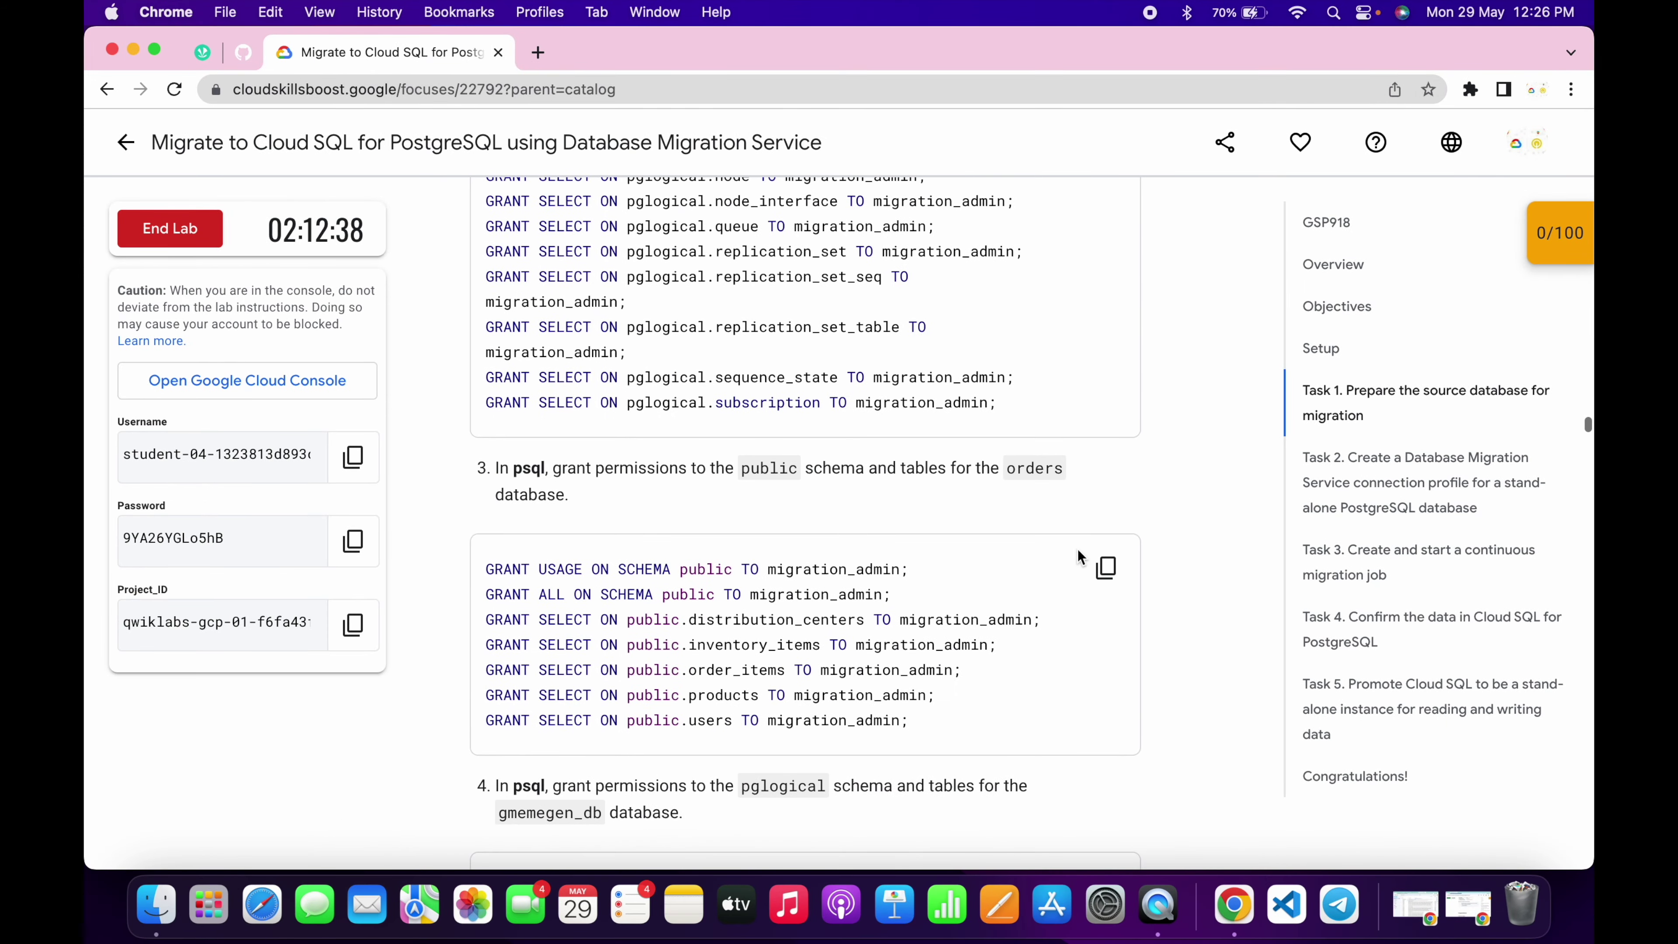
click(1104, 570)
key(ctrl+Right)
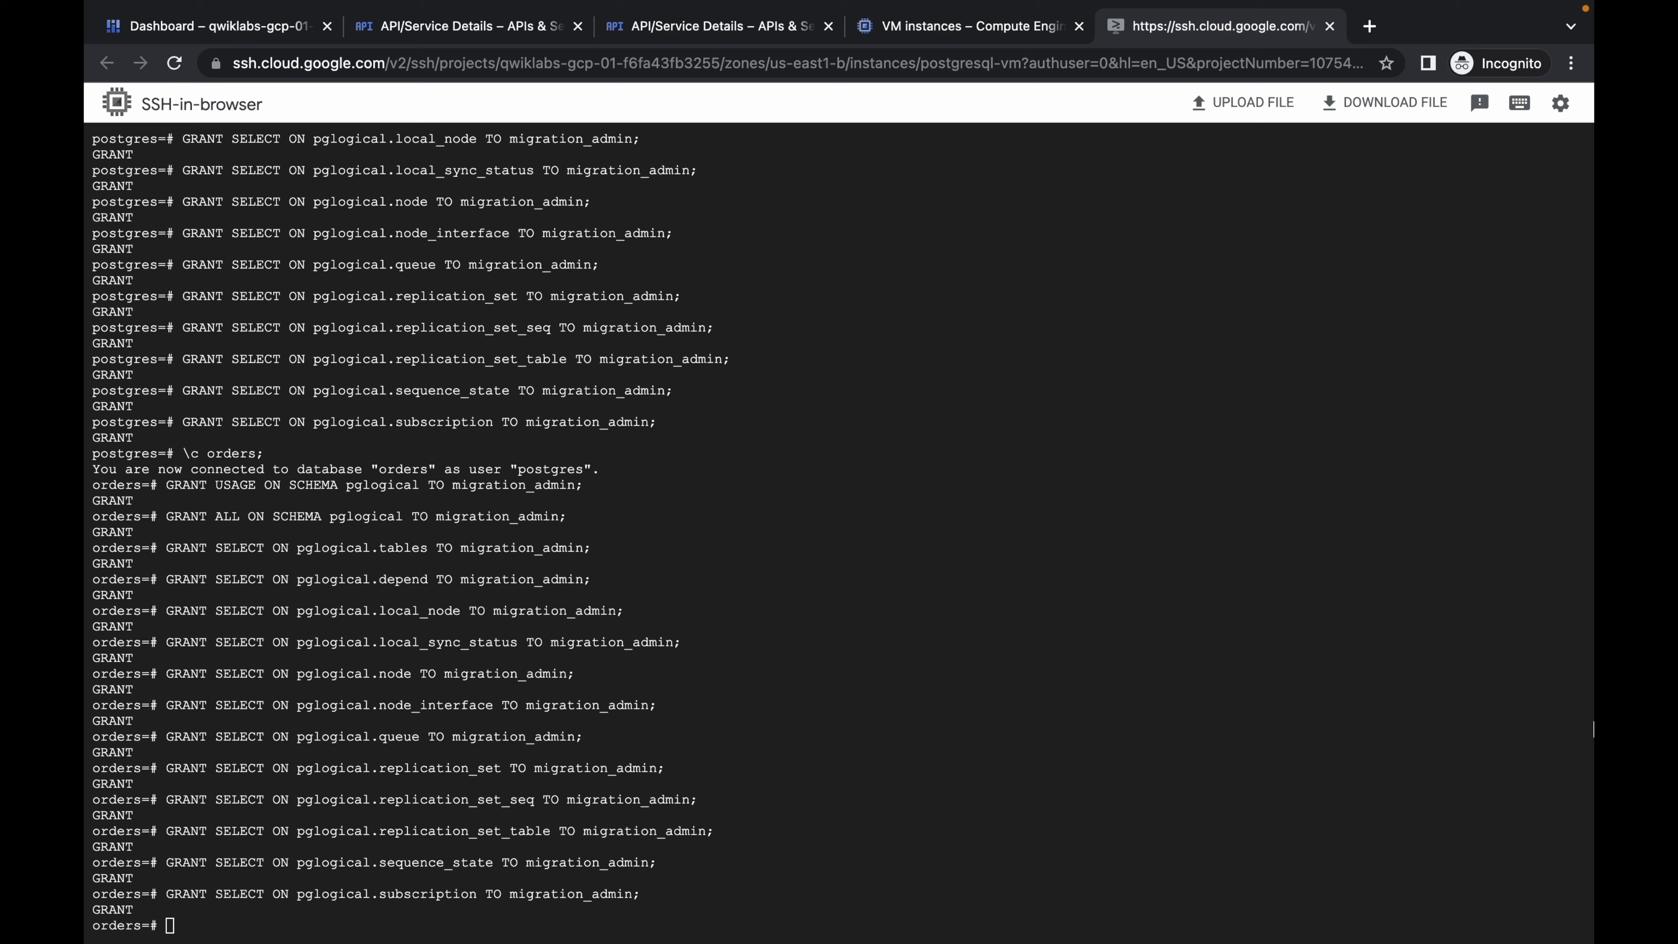
key(super+v)
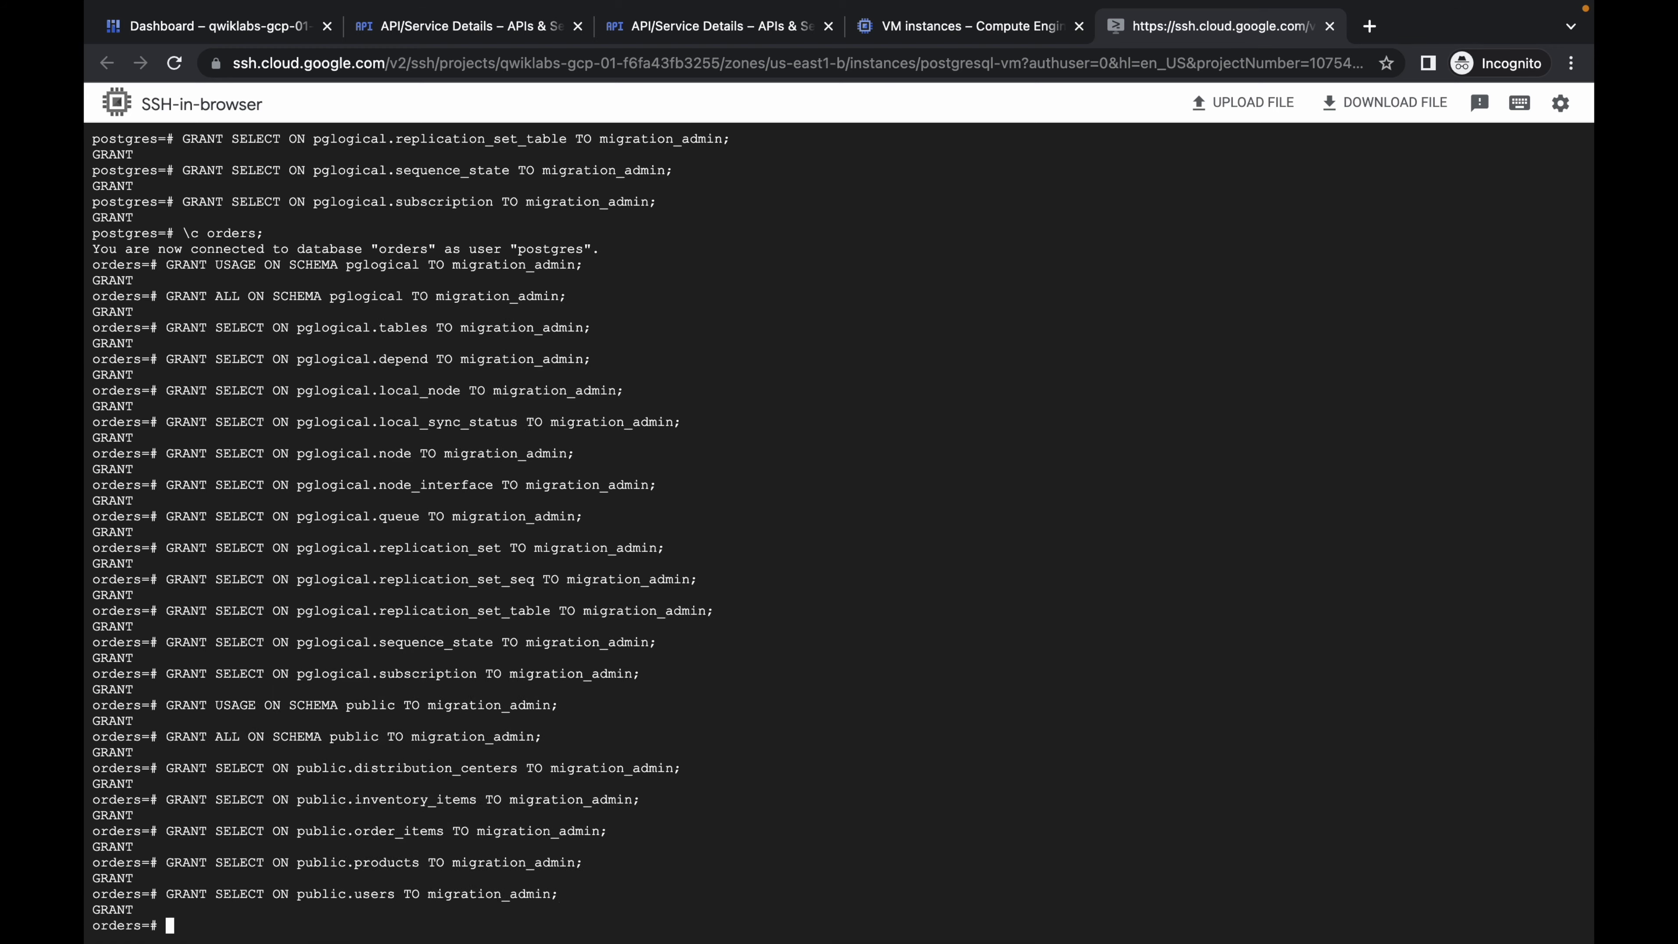
- Connect to the gmemegen_db database and grant migration_admin permissions on its pglogical schema and tables
key(ctrl+Left)
scroll(997, 554, down, 10)
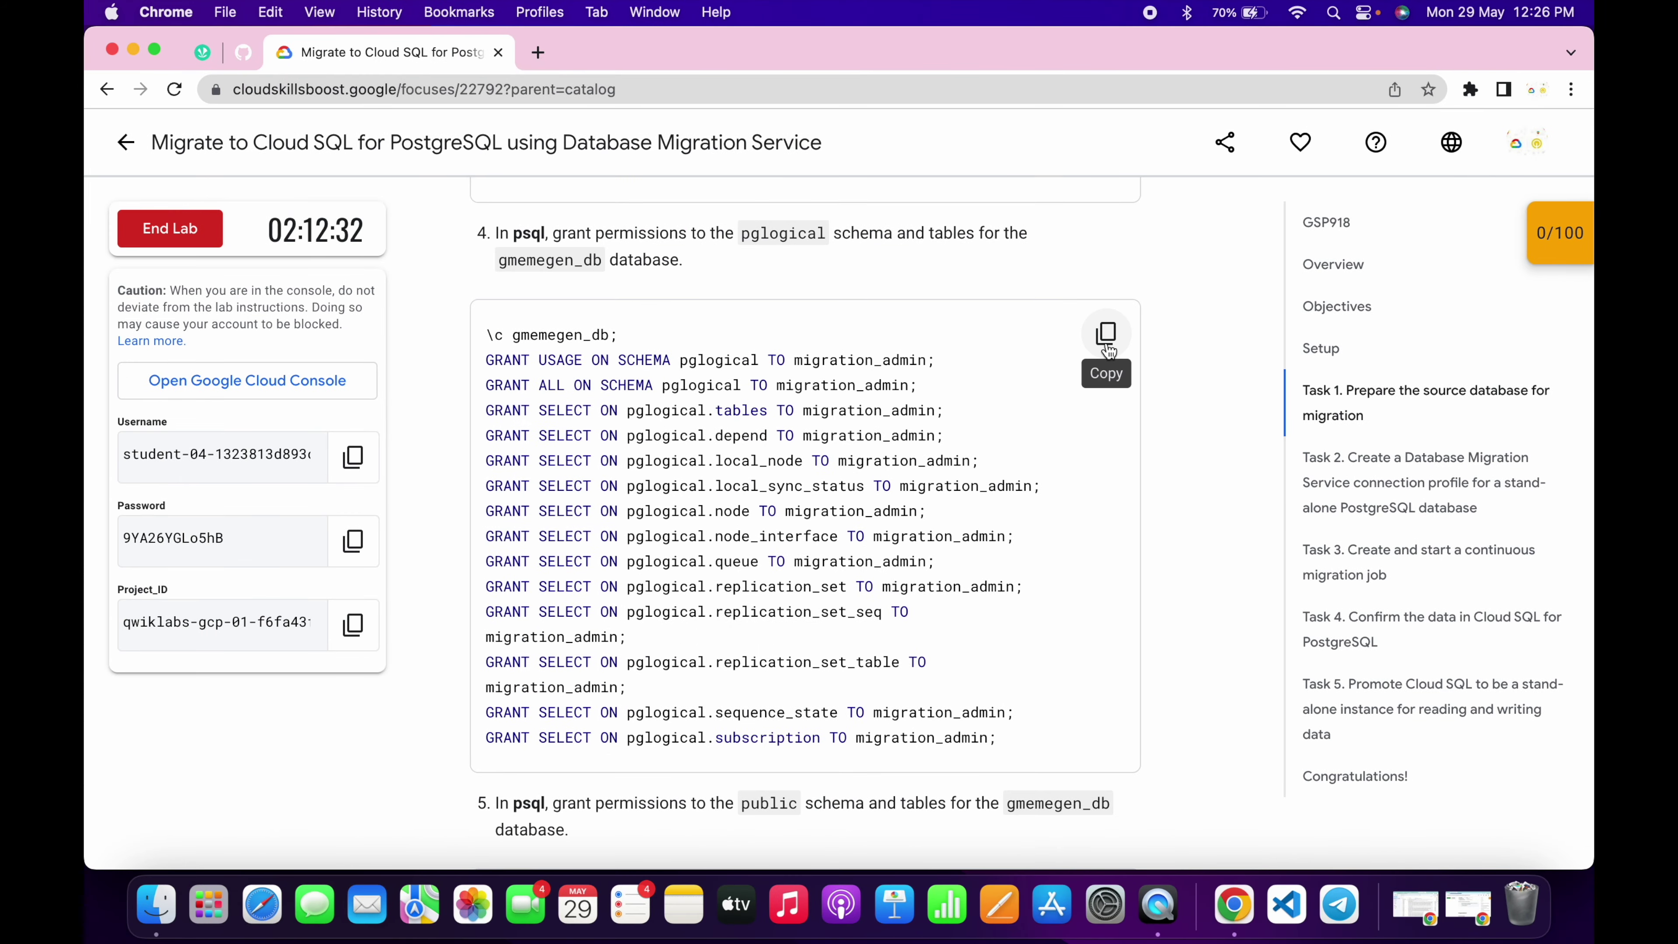
click(1105, 333)
key(ctrl+Right)
key(super+v)
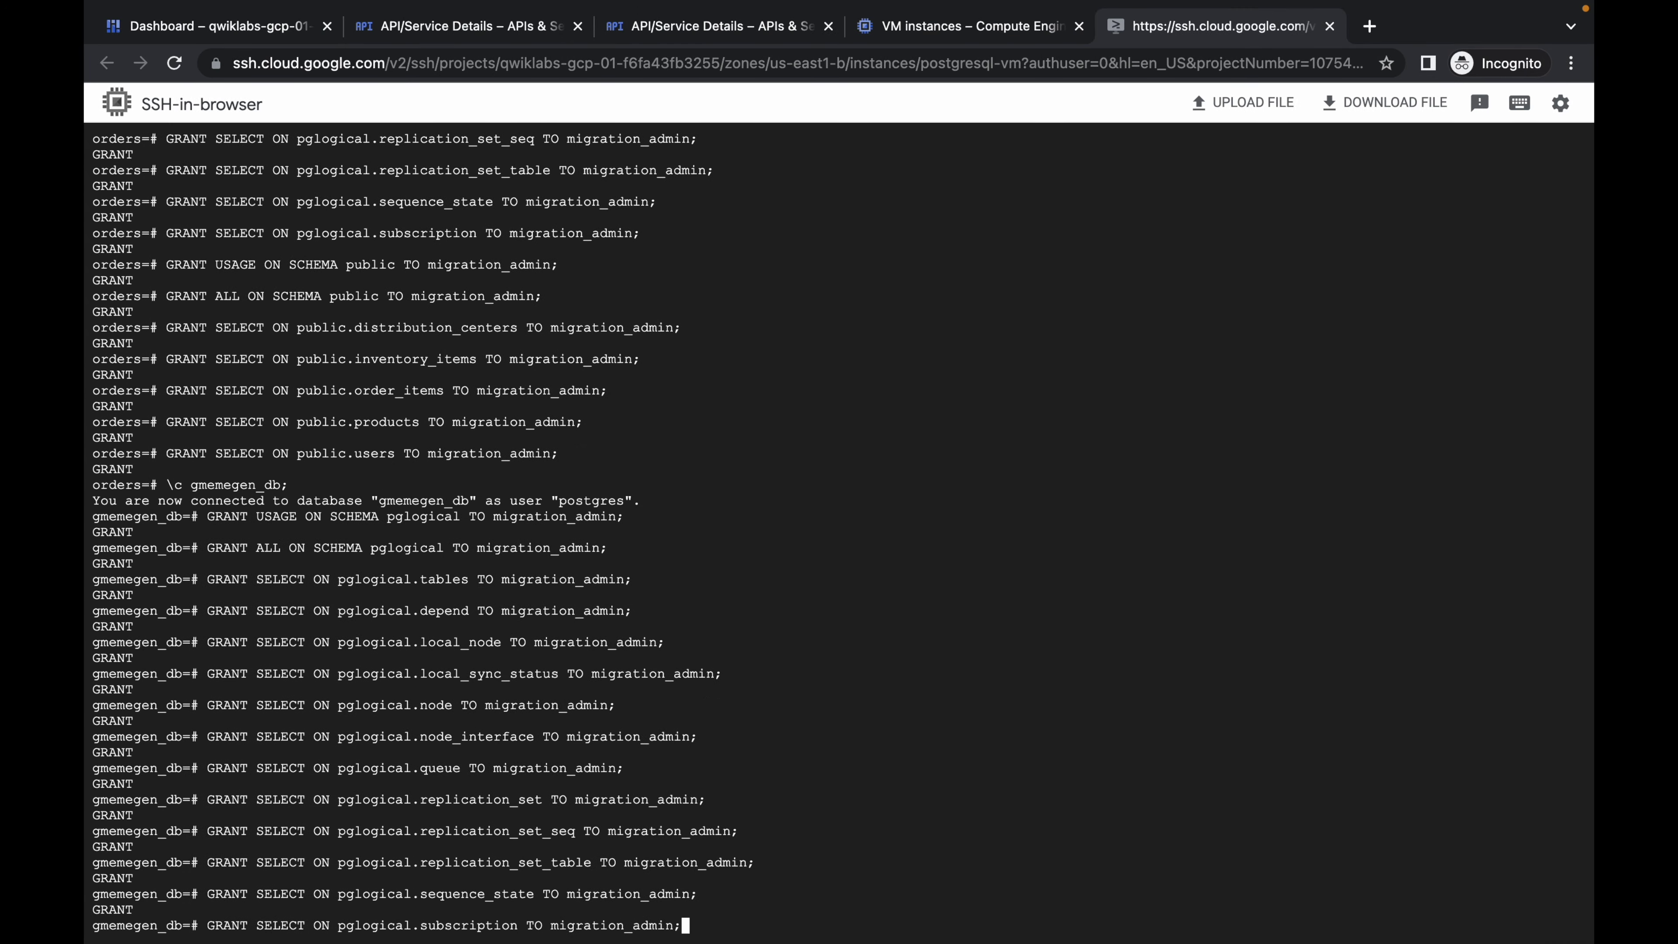
- Grant migration_admin permissions on the public schema and meme table of the gmemegen_db database
key(ctrl+Left)
scroll(878, 536, down, 6)
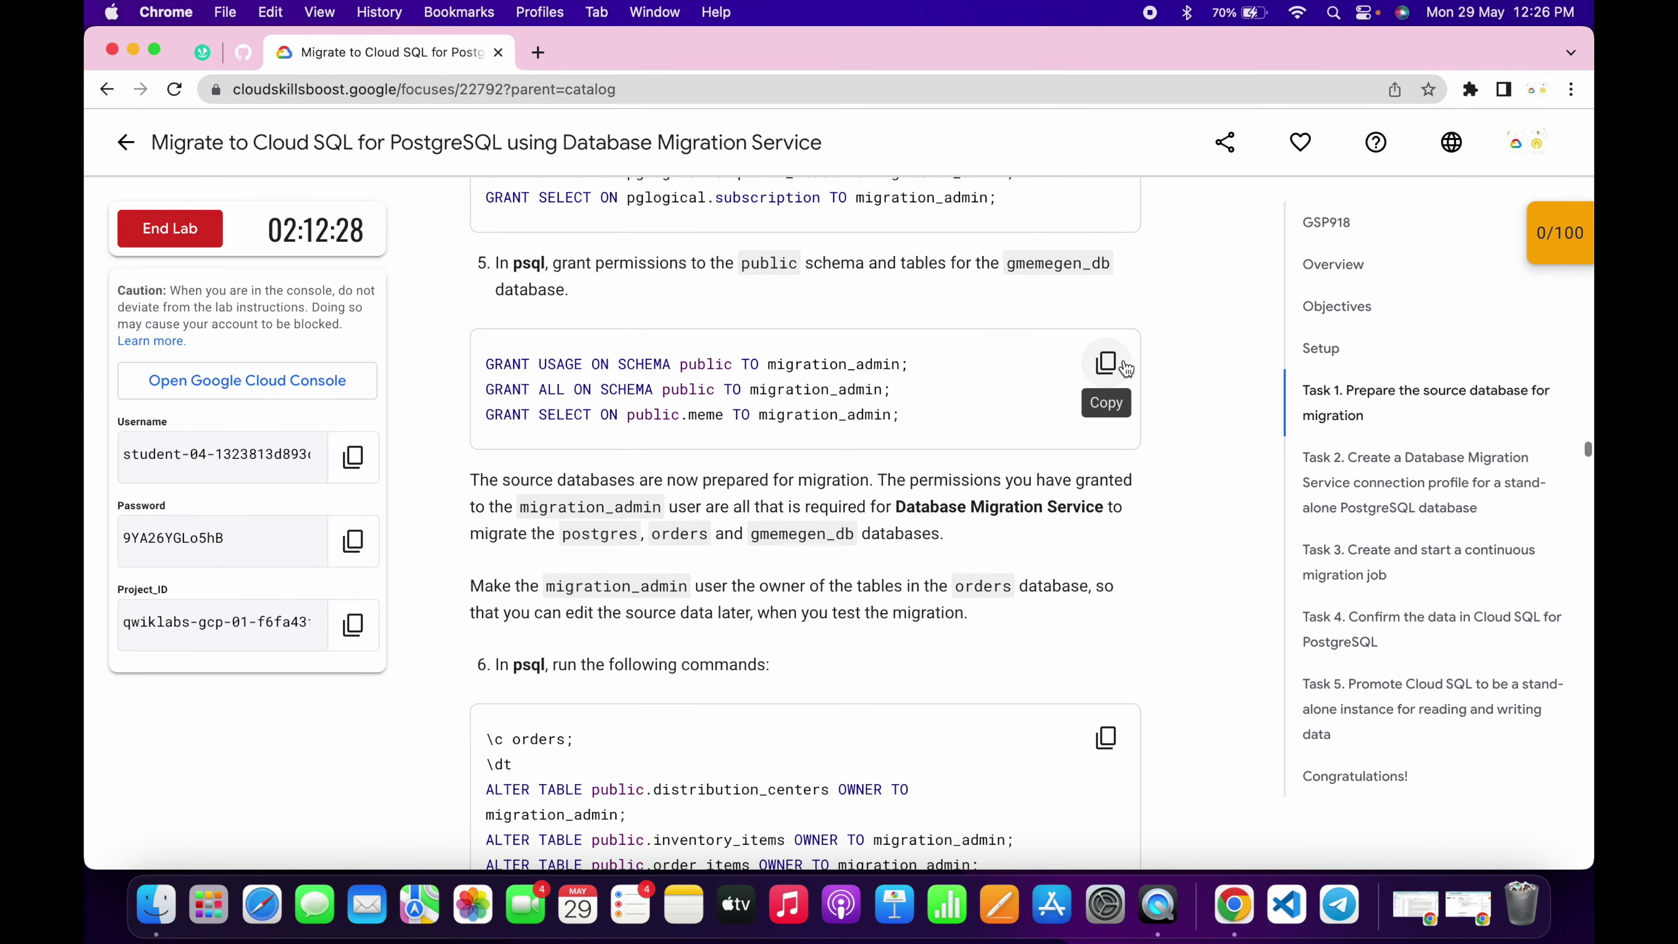
click(1106, 362)
key(ctrl+Right)
key(super+v)
- Connect to the orders database and make migration_admin the owner of its five public tables, listing the relations before and after
key(ctrl+Left)
scroll(704, 447, down, 5)
scroll(705, 450, down, 2)
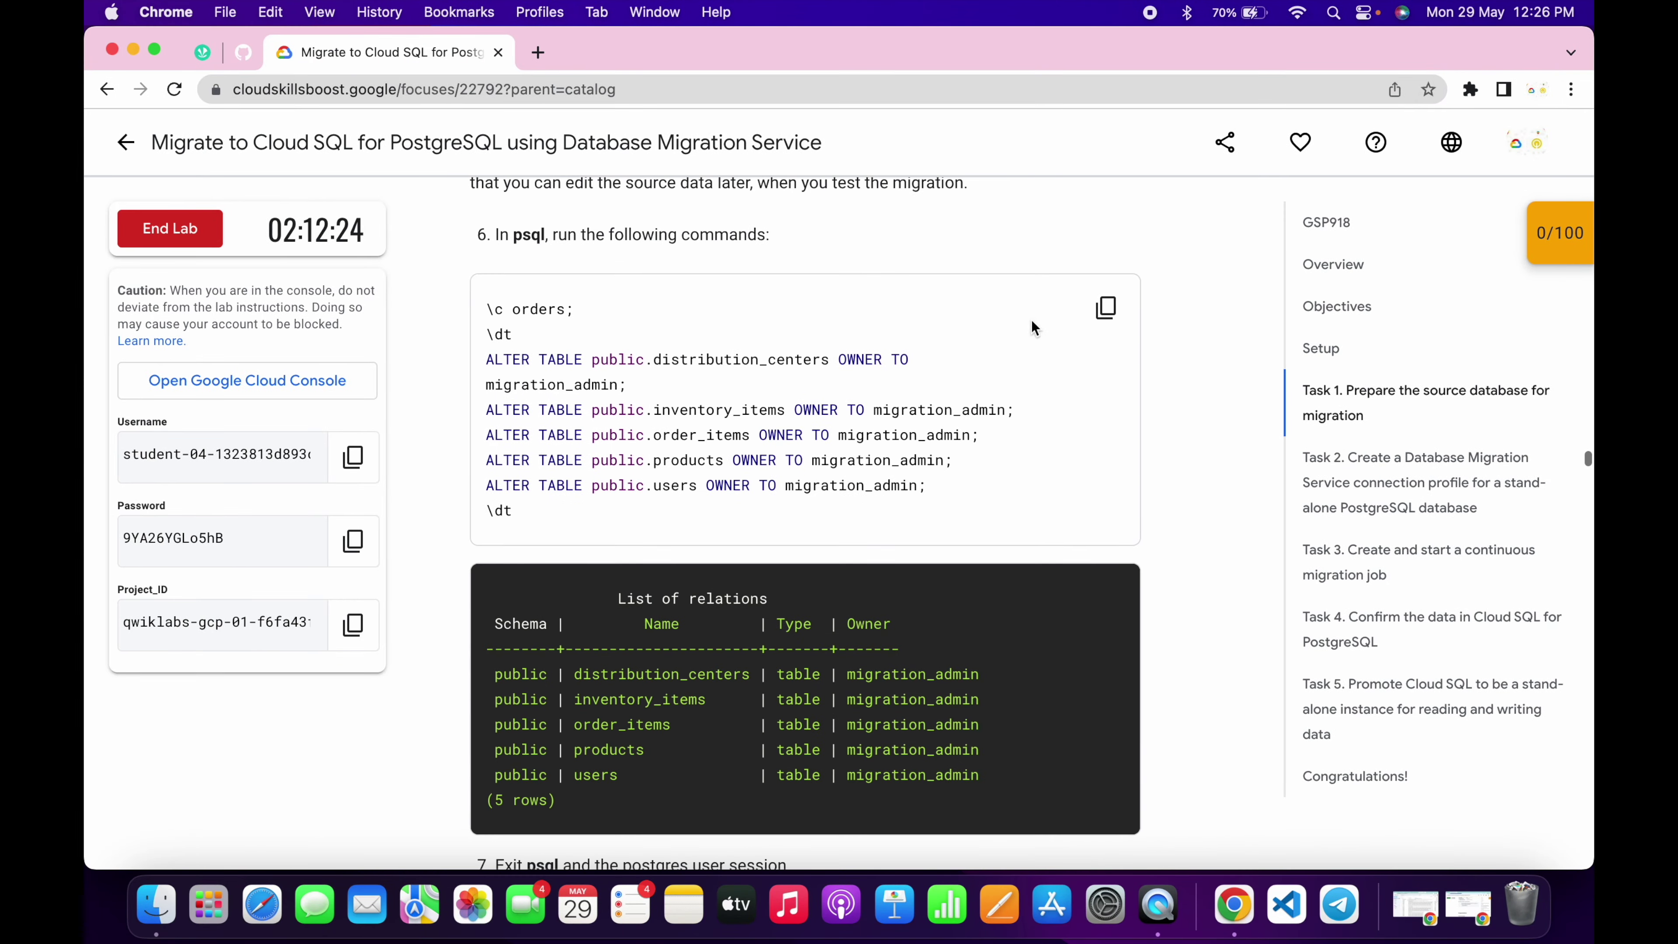
click(1106, 311)
key(ctrl+Right)
key(super+v)
- Exit psql and the postgres user session with the lab's \q and exit commands
key(ctrl+Left)
scroll(628, 590, down, 5)
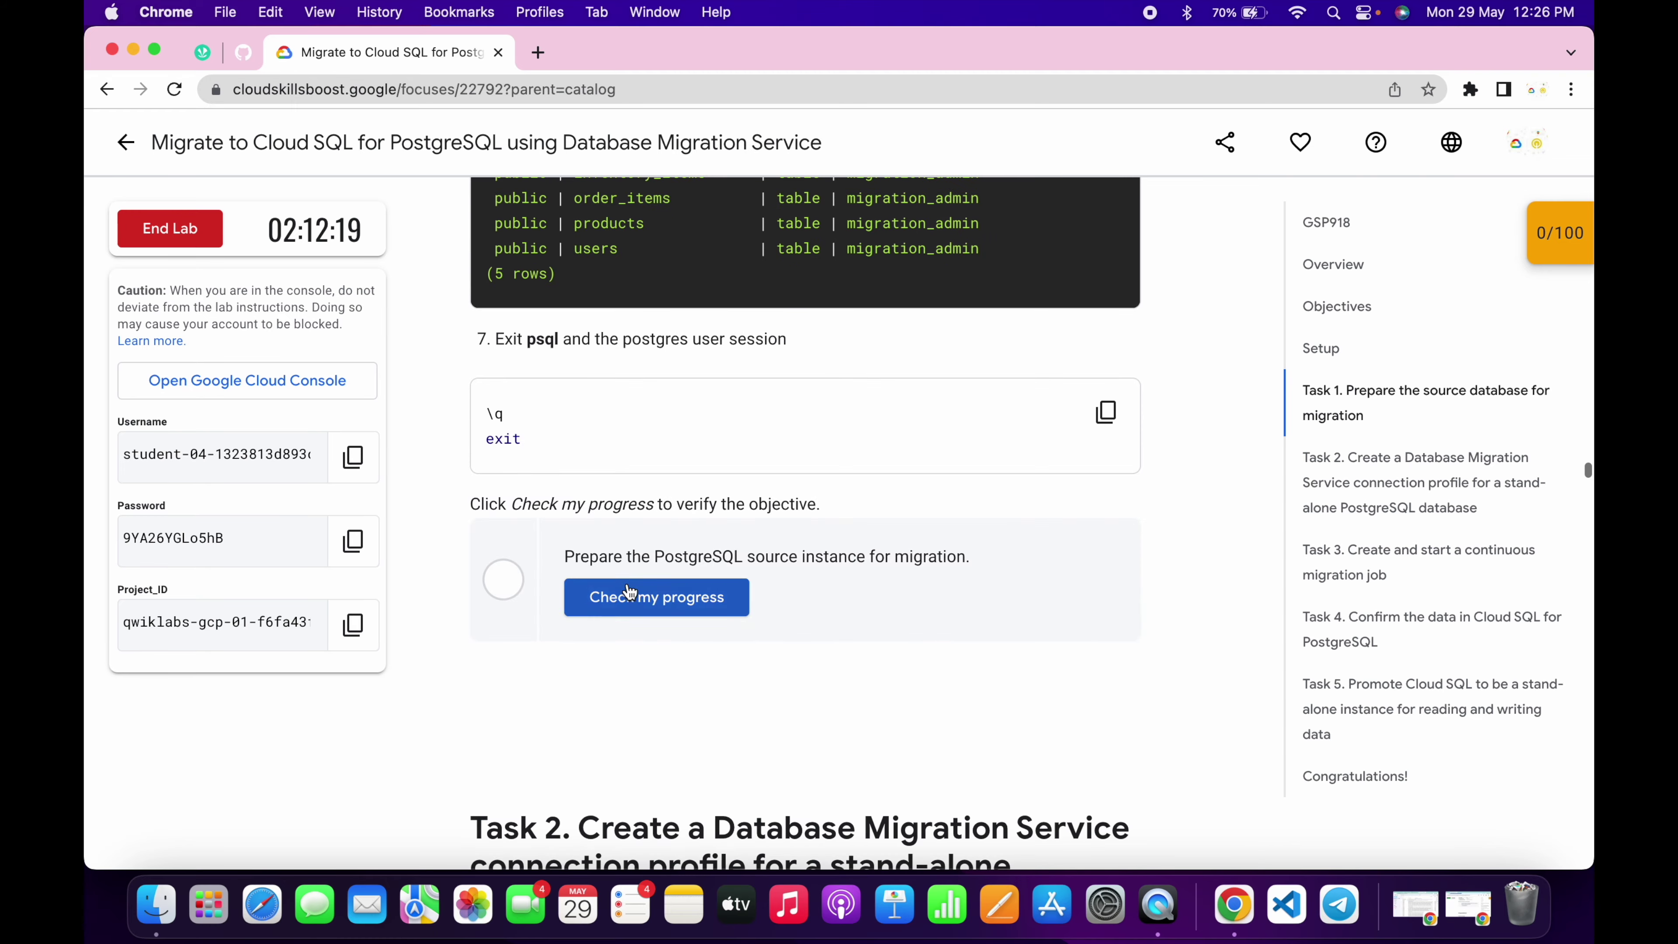
click(1107, 413)
key(ctrl+Right)
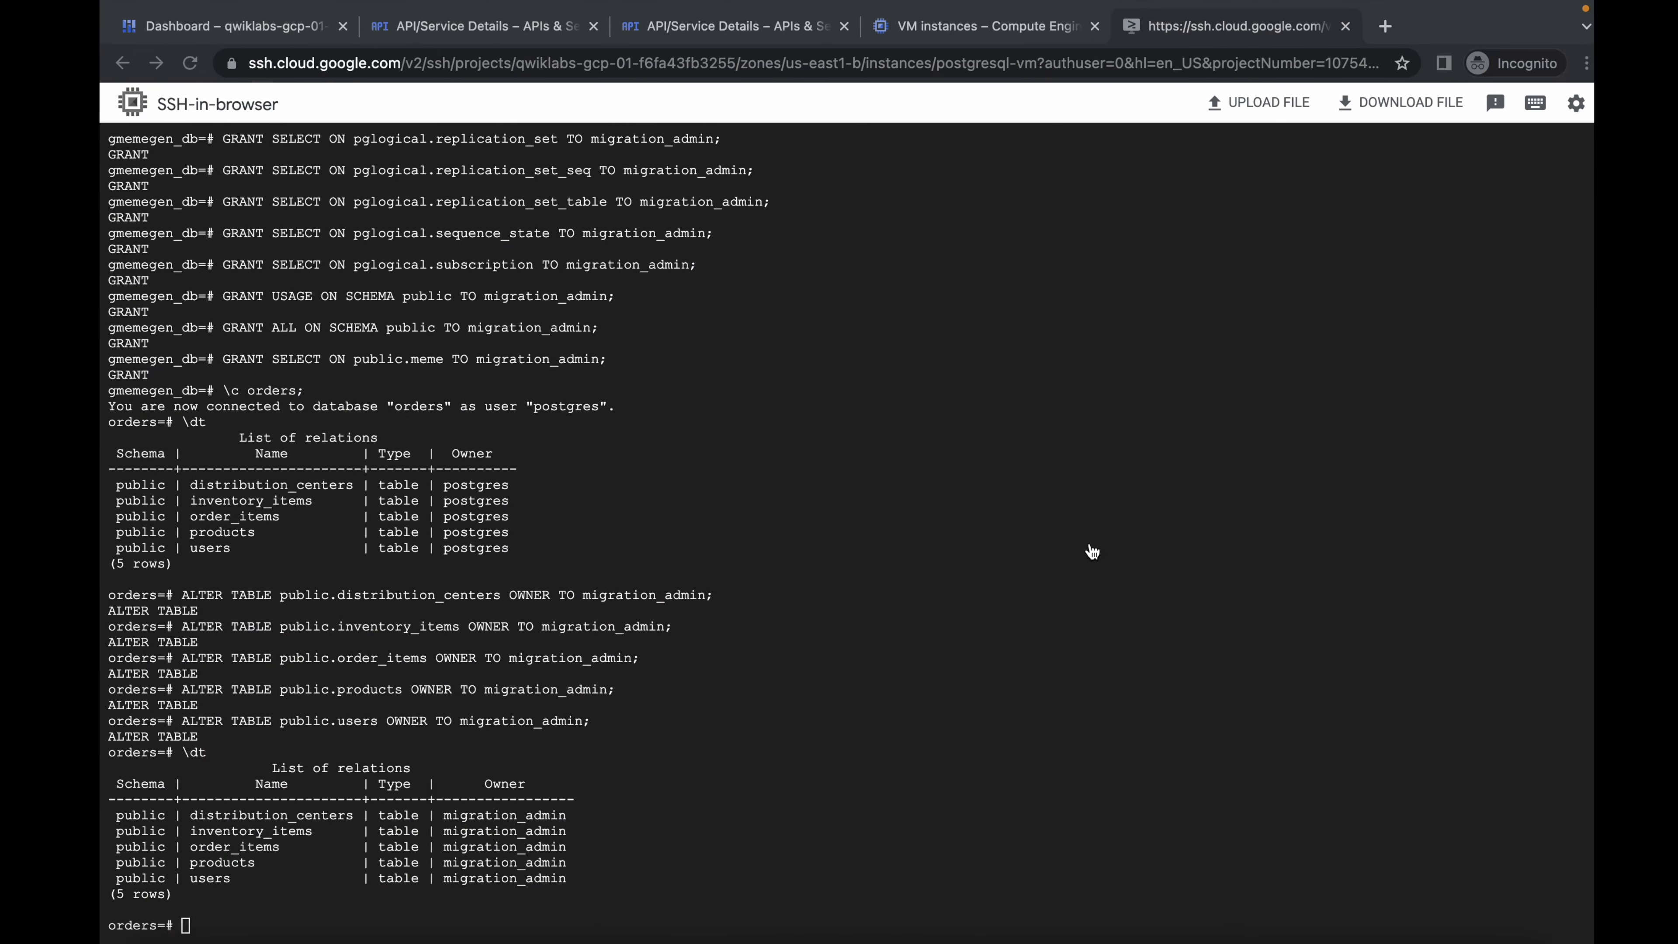
key(super+v)
- Check the lab progress for preparing the PostgreSQL source instance for migration
key(ctrl+Left)
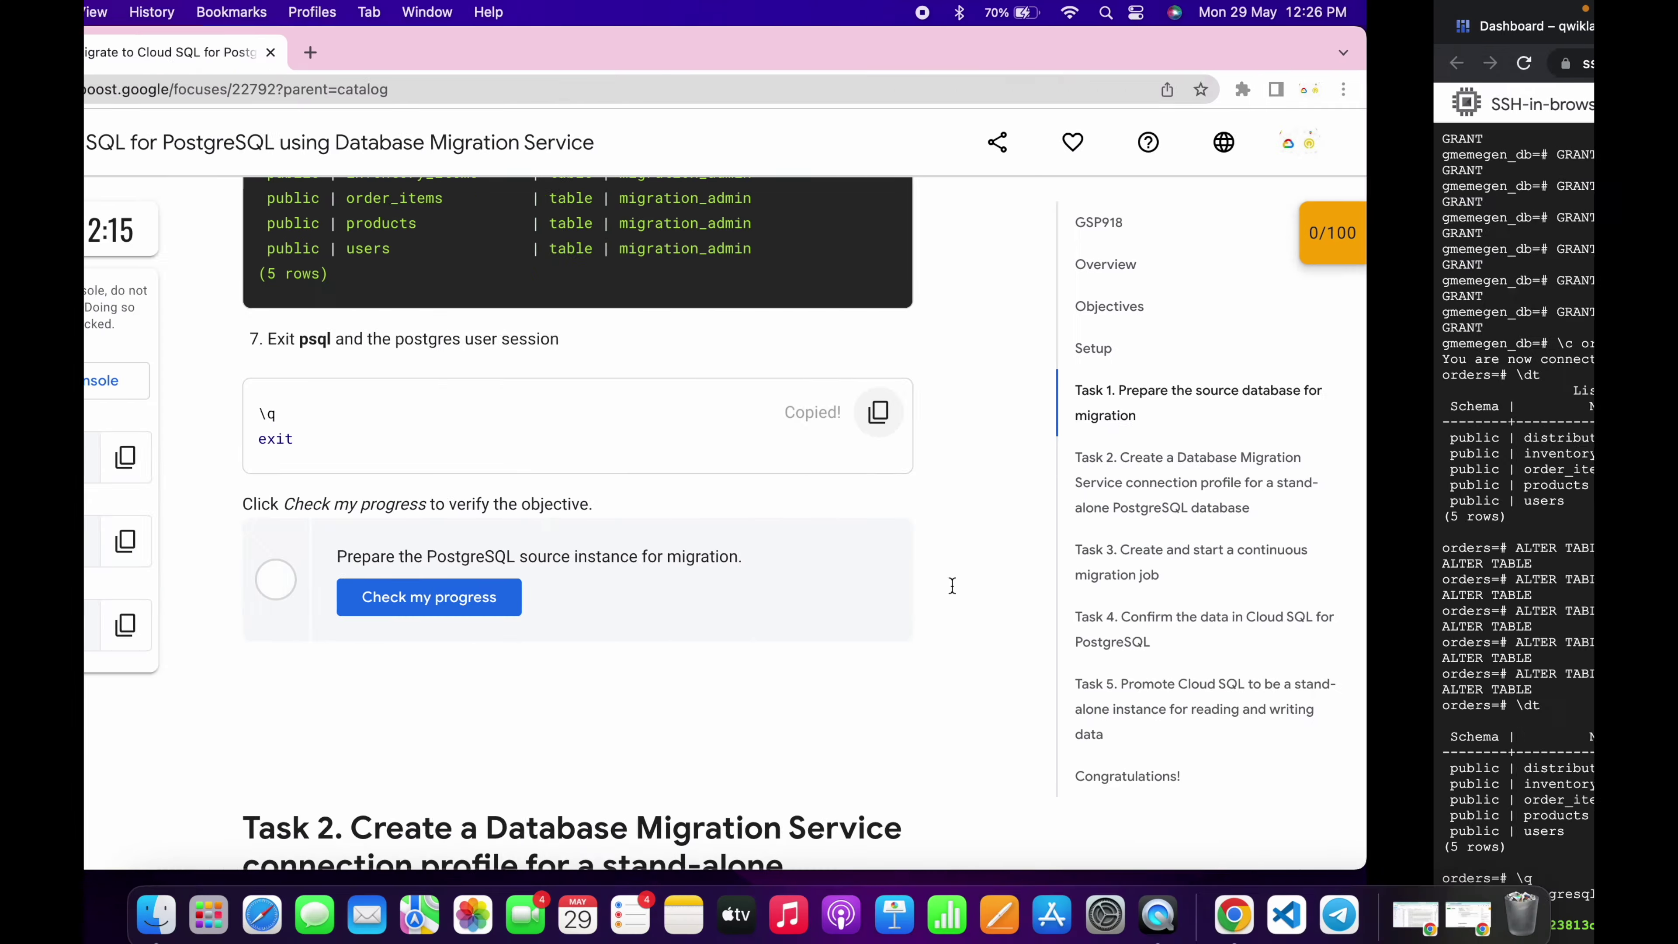
click(641, 591)
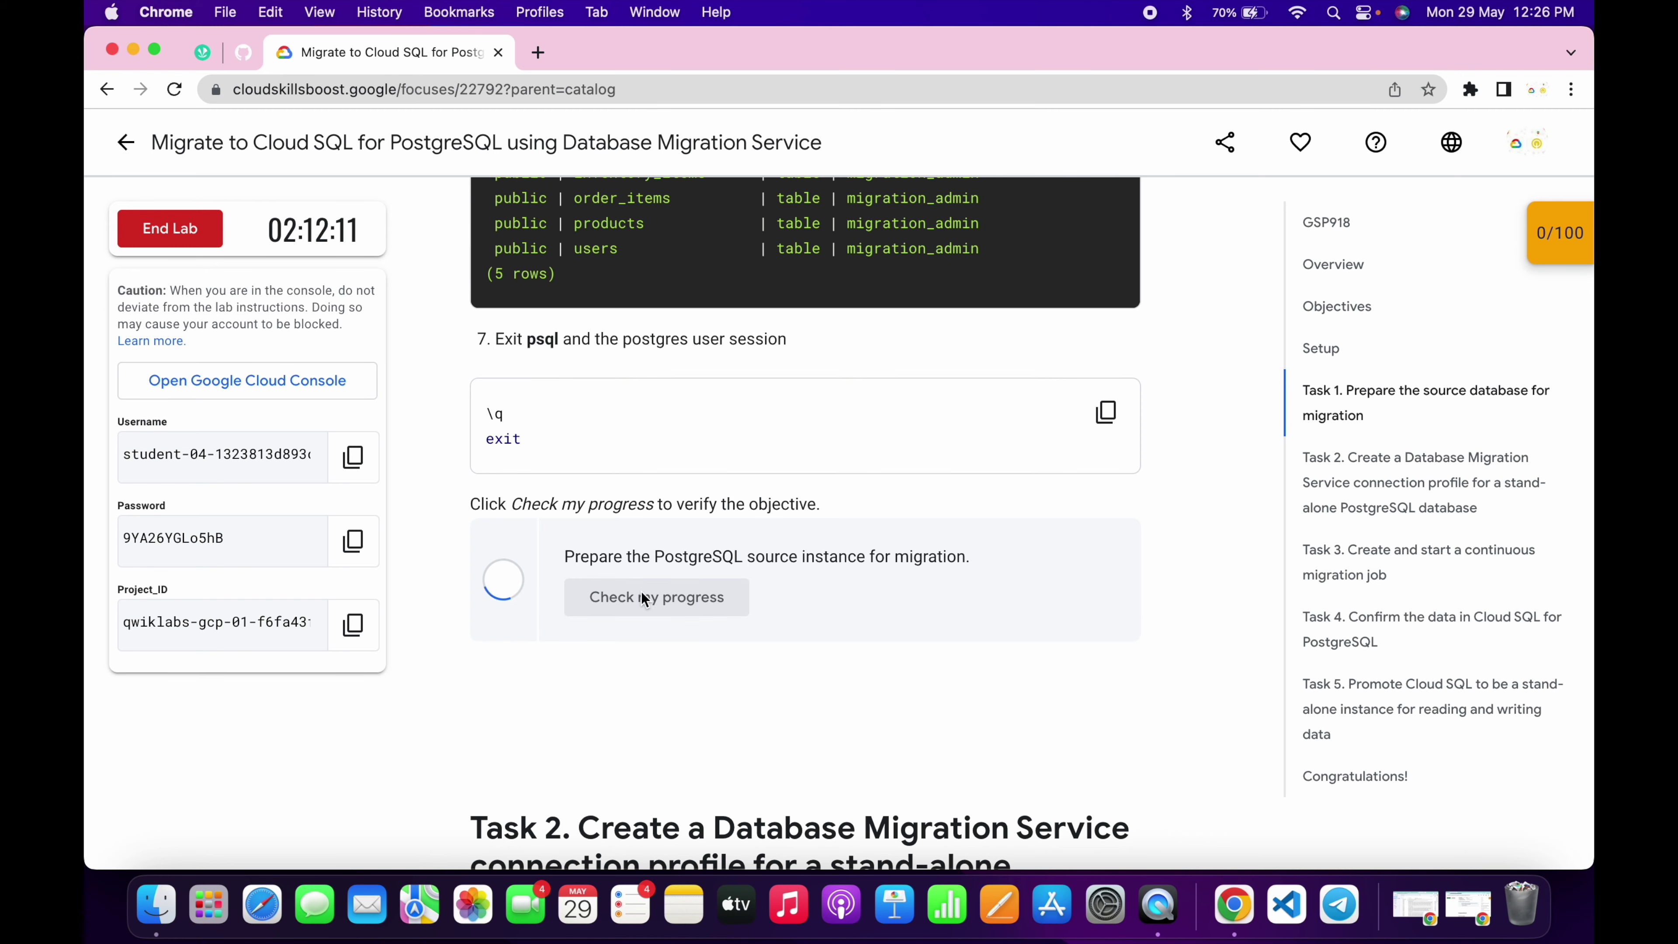
scroll(641, 592, down, 3)
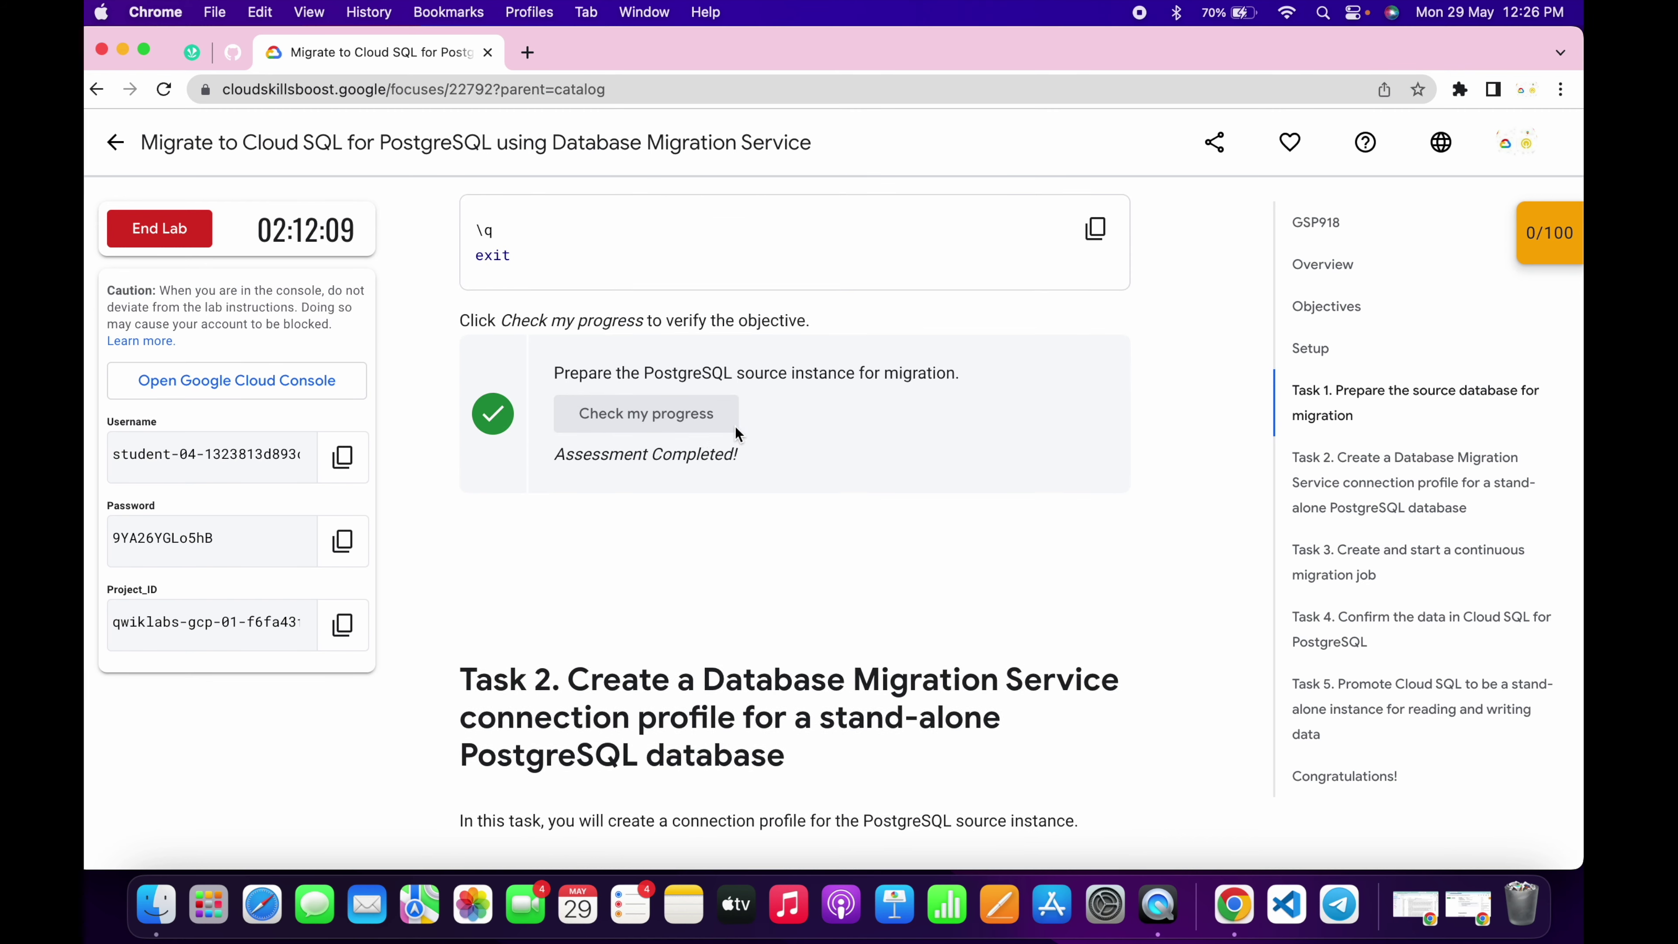
- Find Database Migration through the Google Cloud console search and open its Connection profiles page
key(ctrl+Right)
key(super+2)
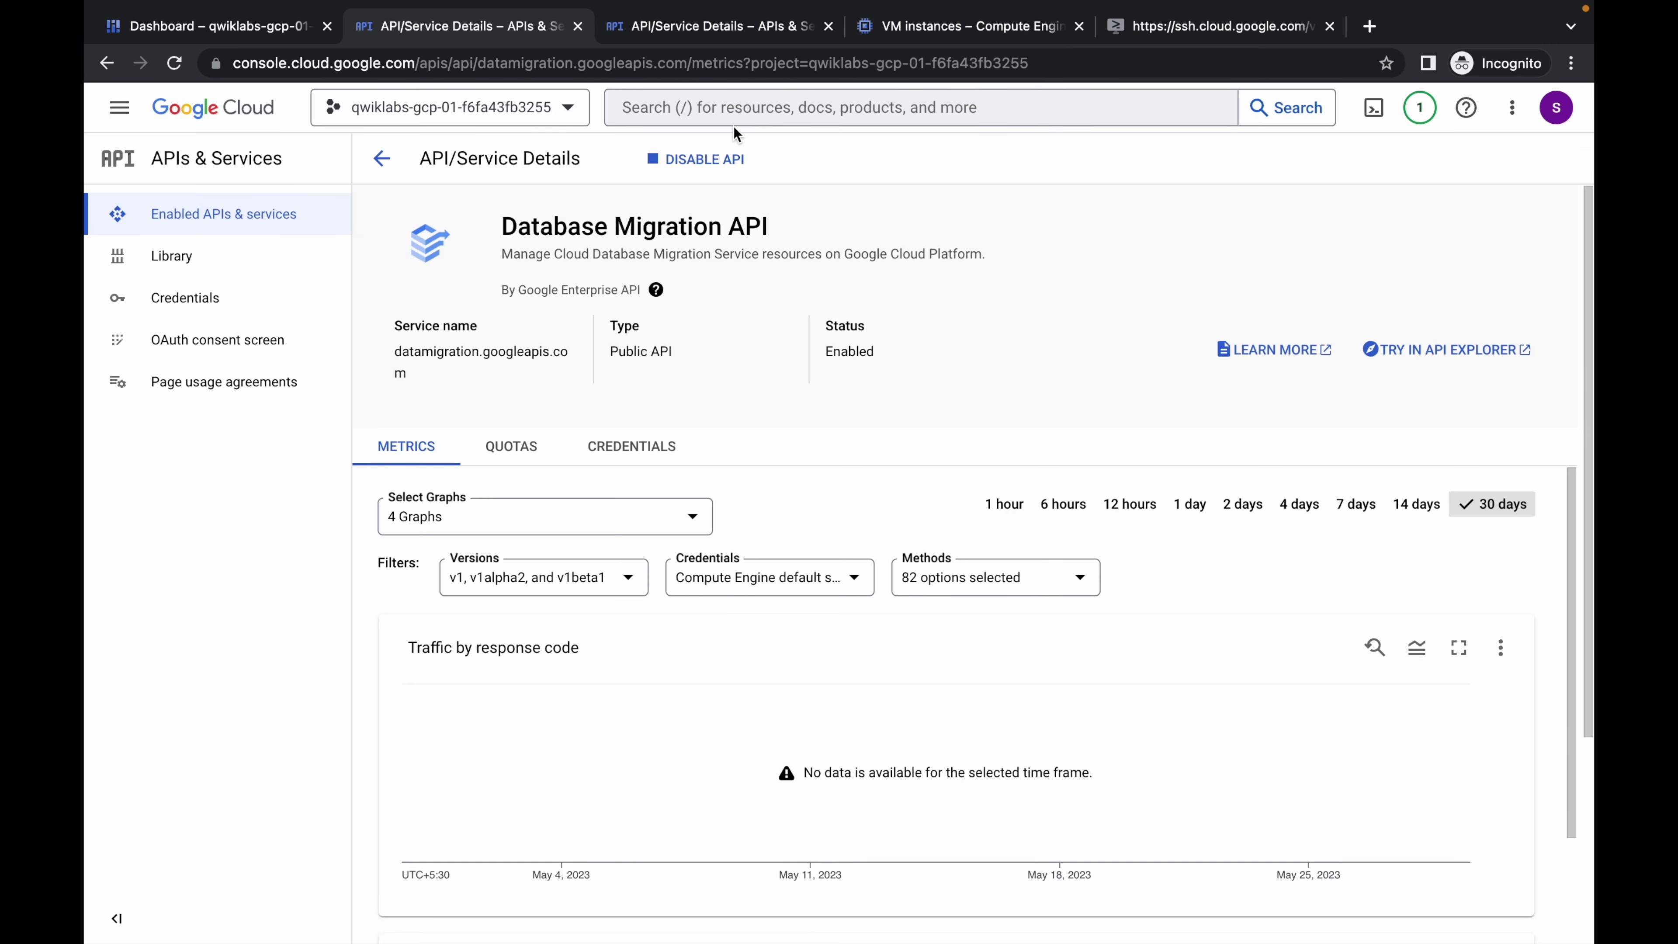
click(728, 105)
text(databse m)
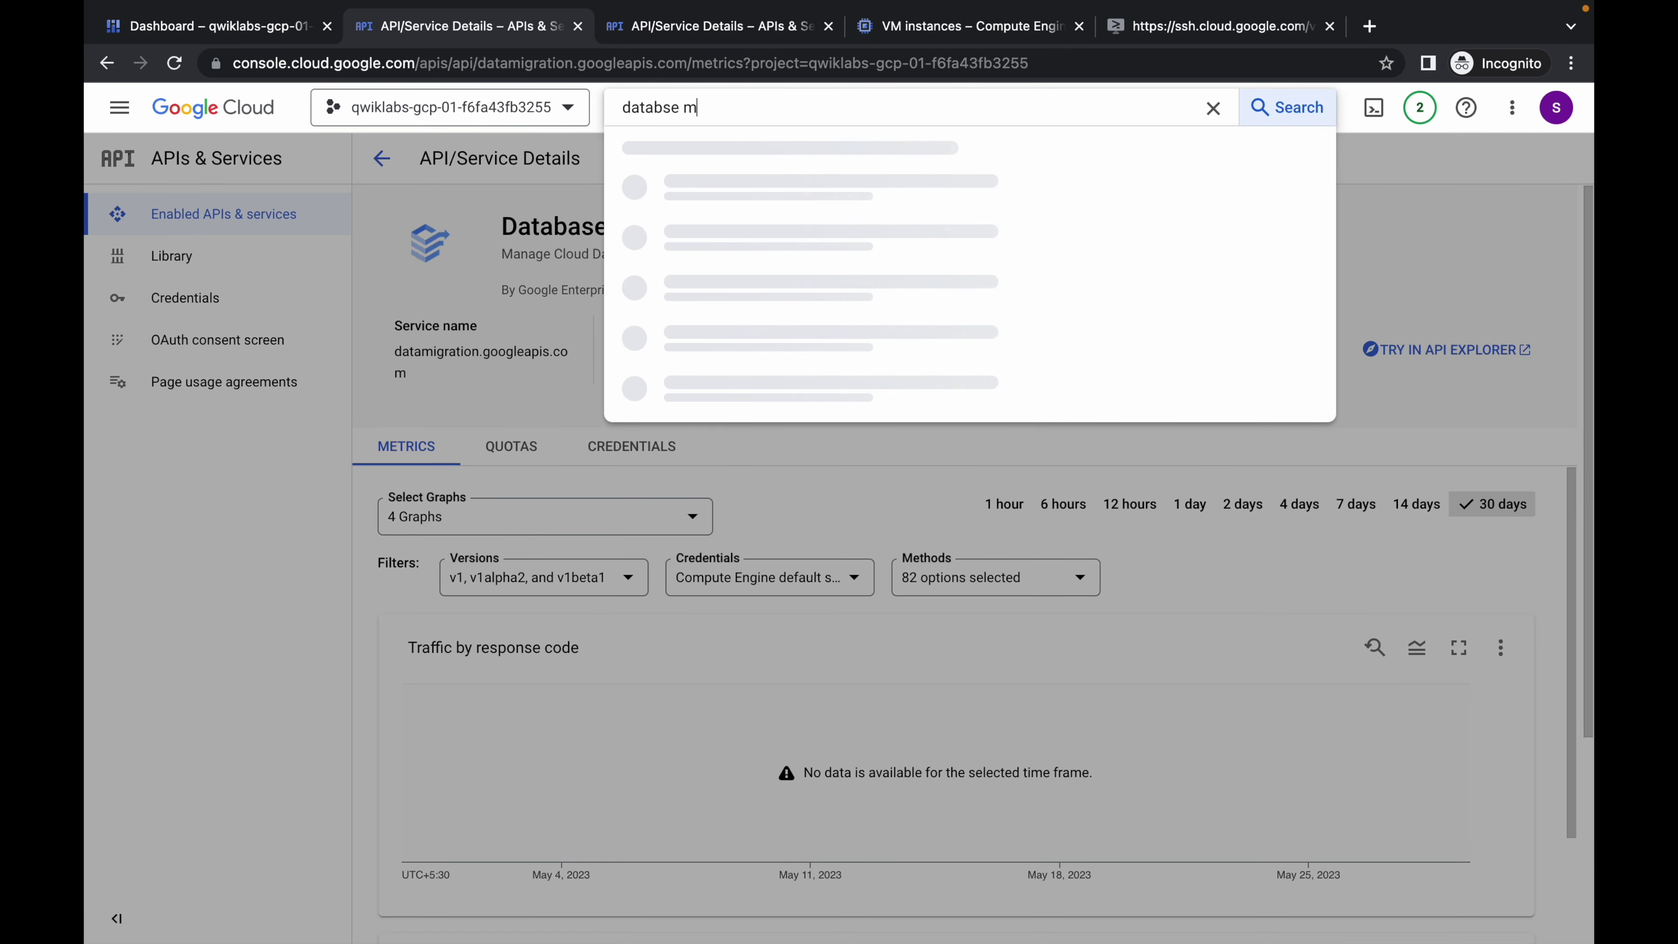
key(BackSpace)
key(BackSpace)
key(BackSpace)
key(BackSpace)
text(aseb)
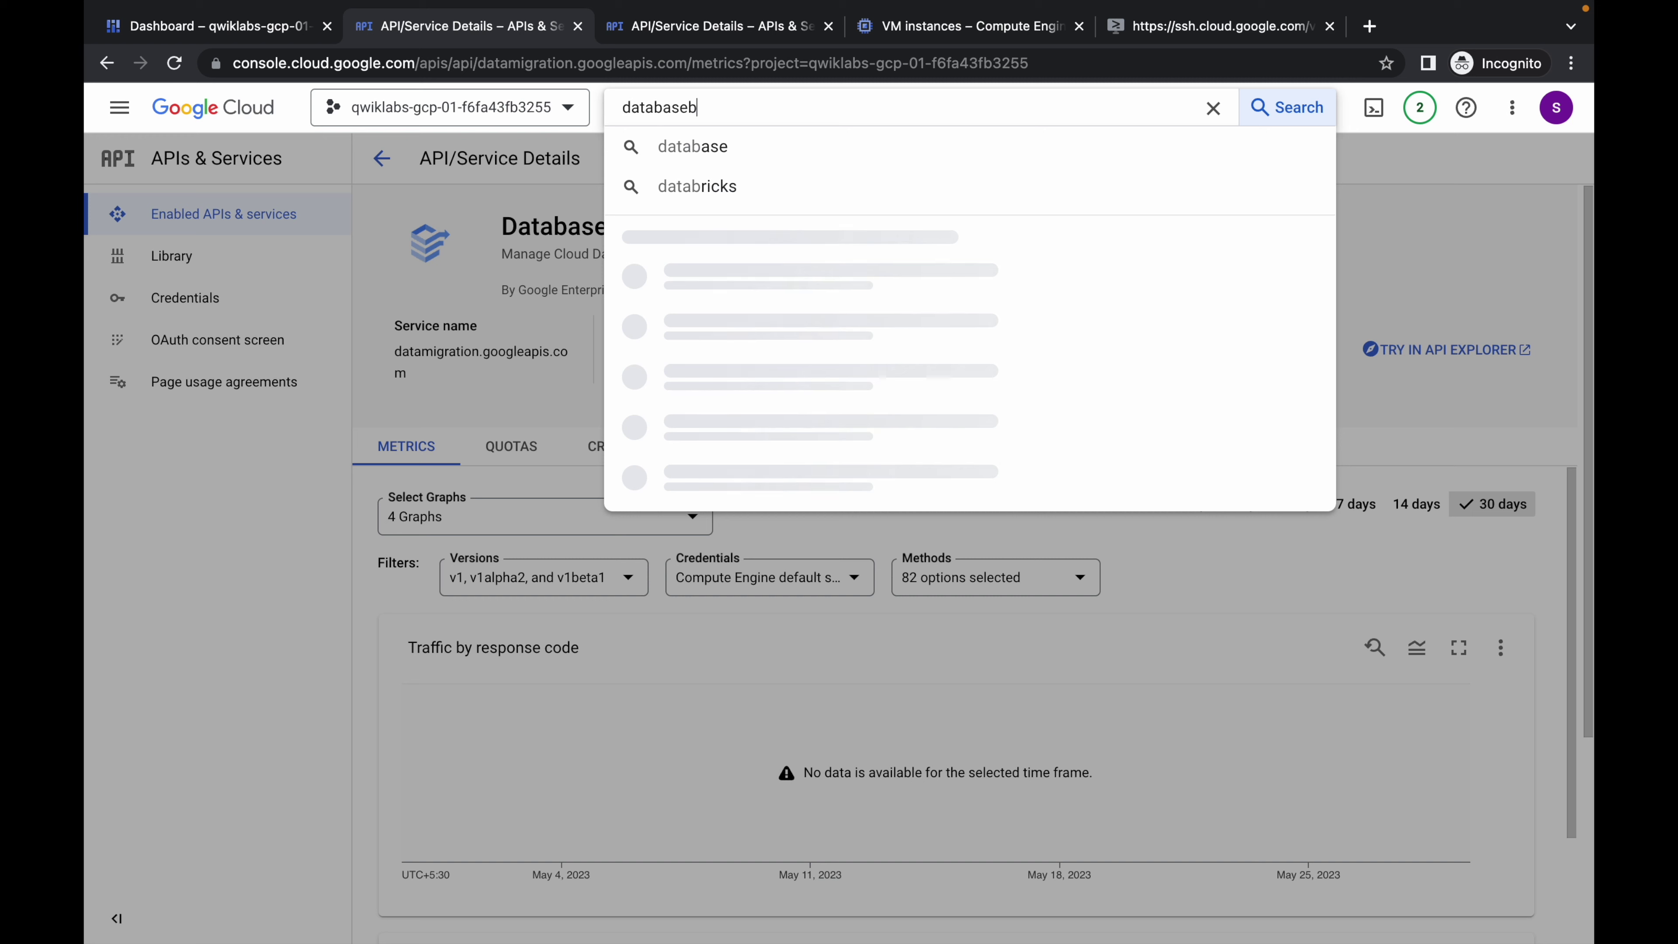
text( migrati)
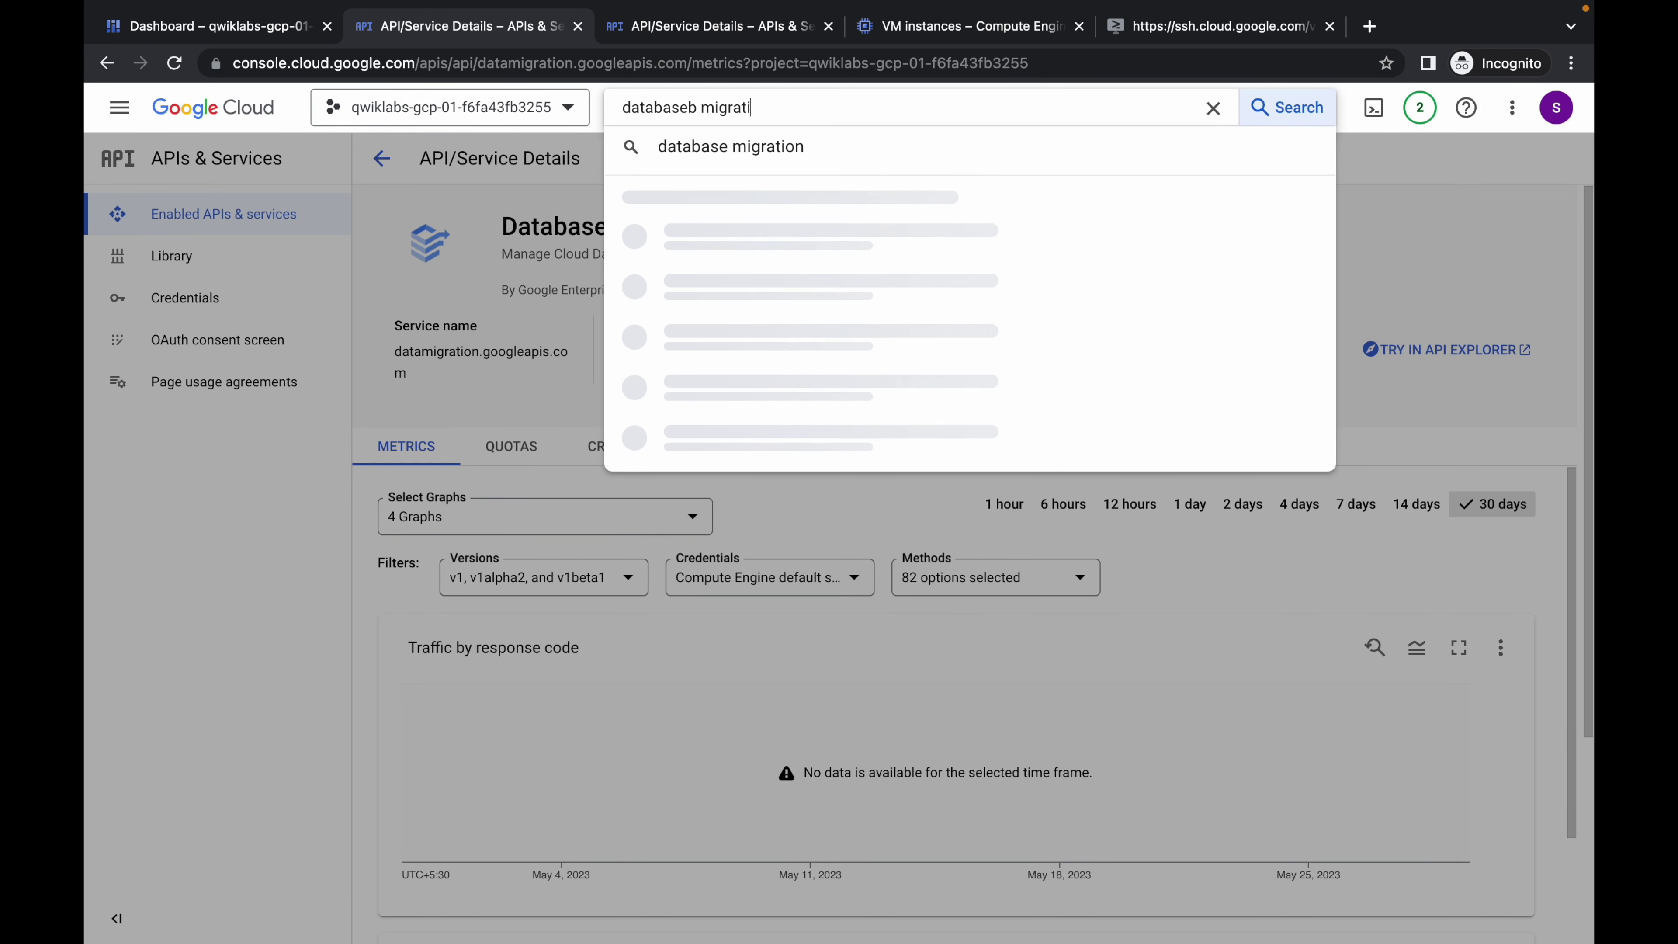
click(707, 246)
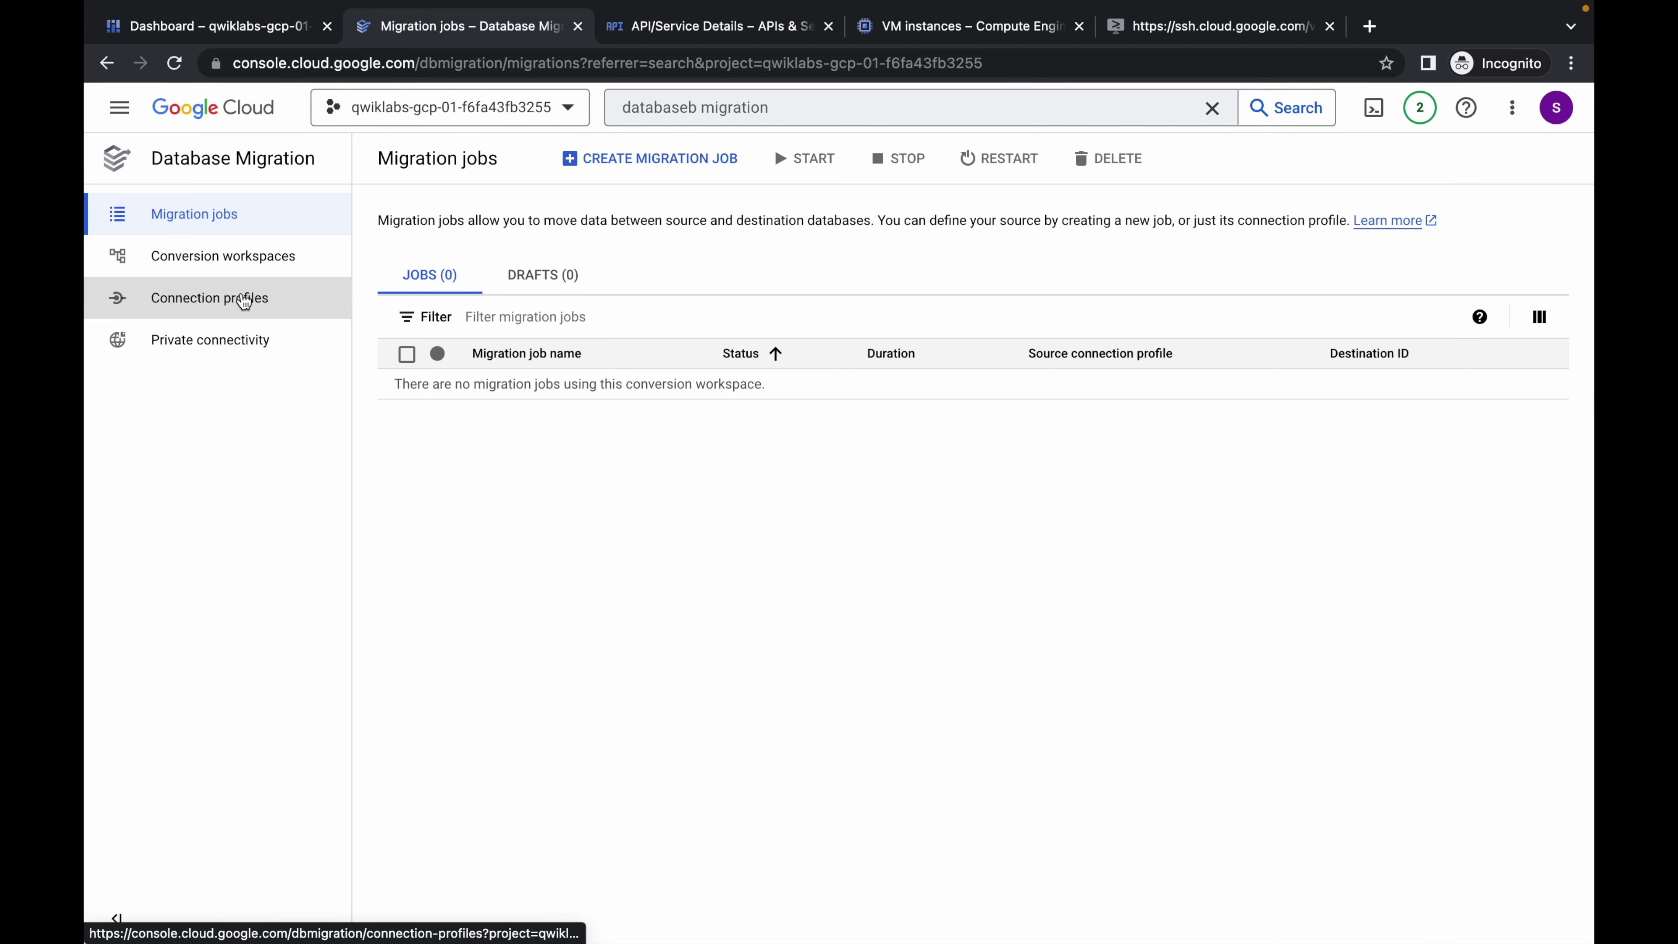
click(243, 299)
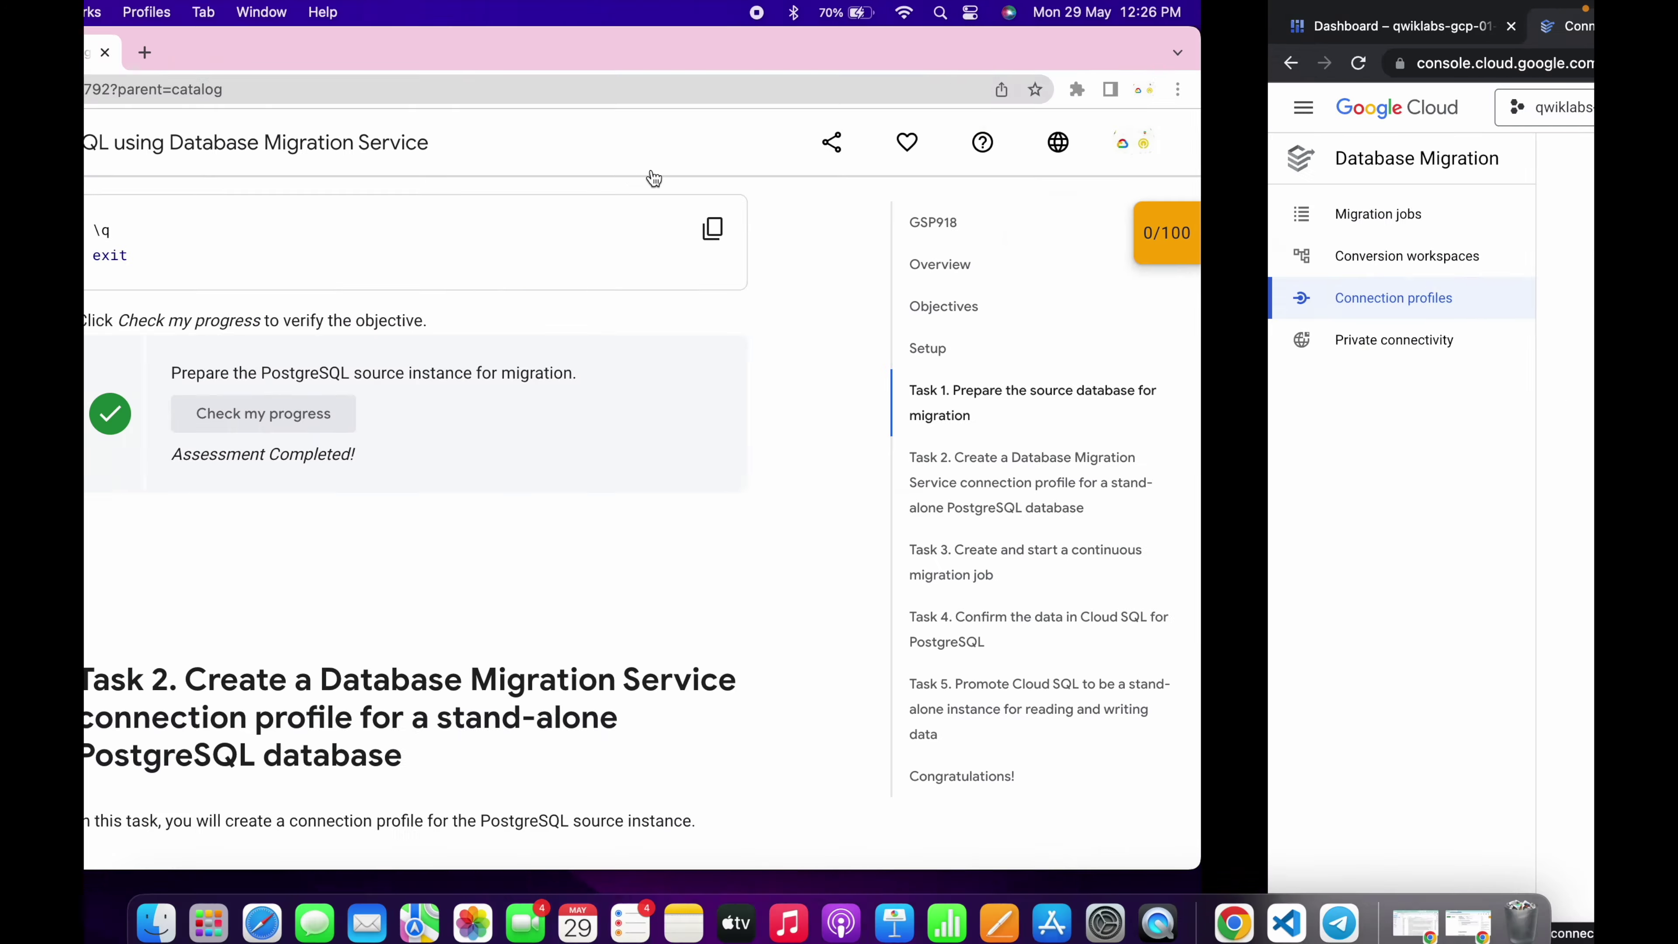
- Start a new connection profile with PostgreSQL as the database engine and the name postgres-vm from the lab instructions
scroll(343, 664, down, 15)
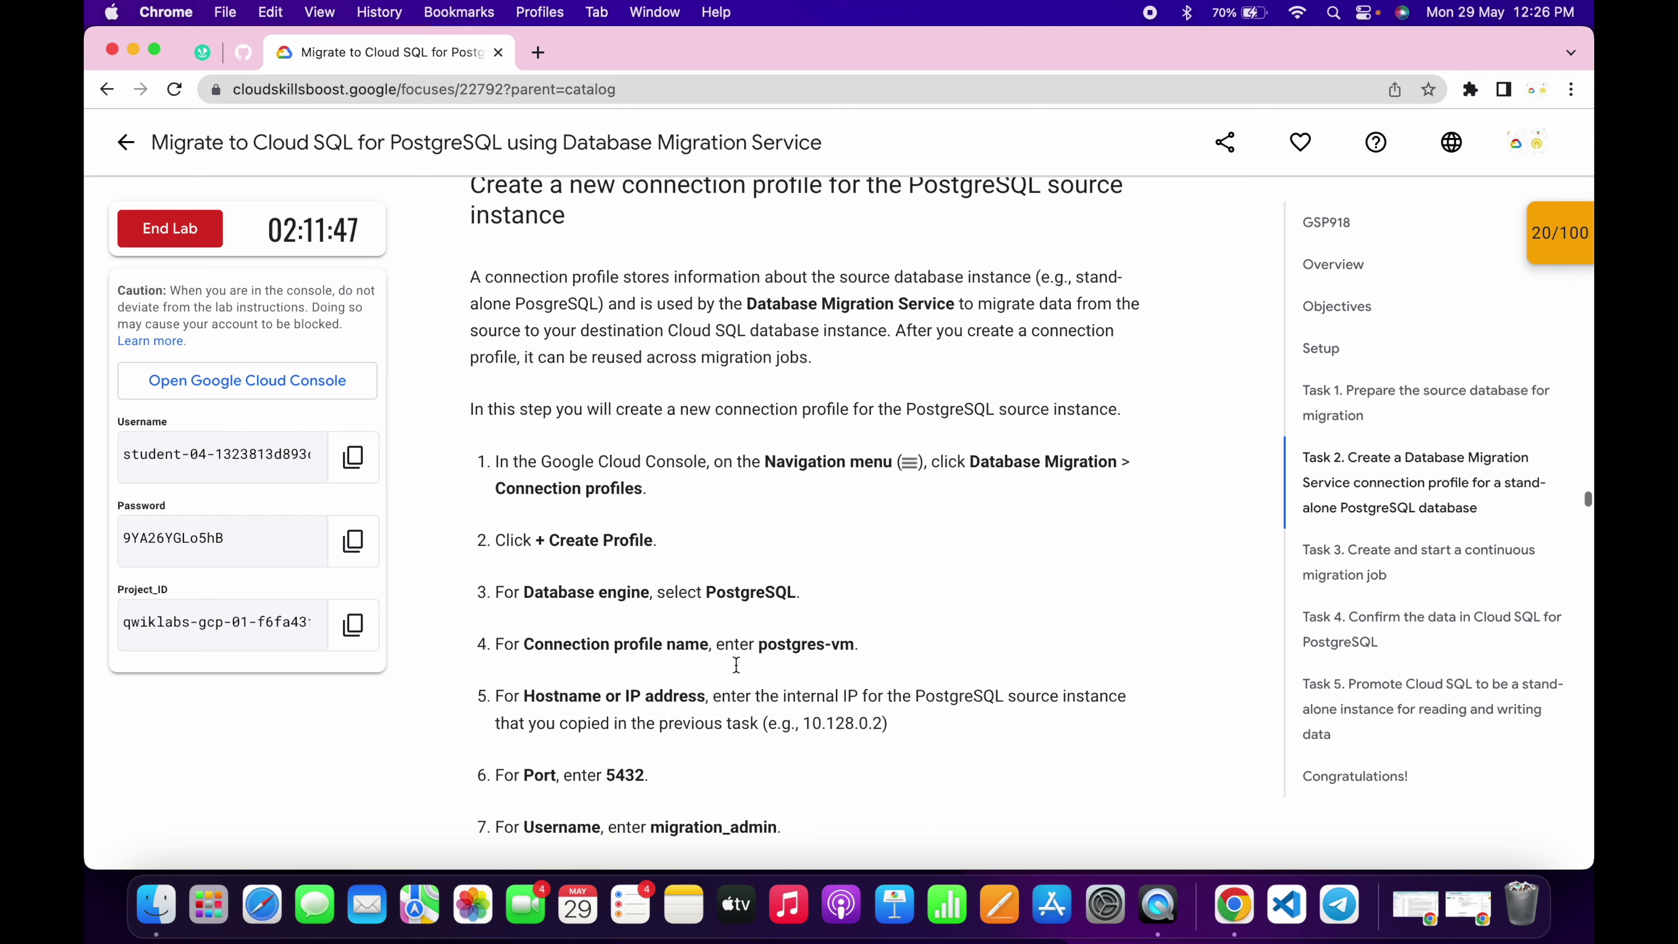
scroll(736, 664, down, 3)
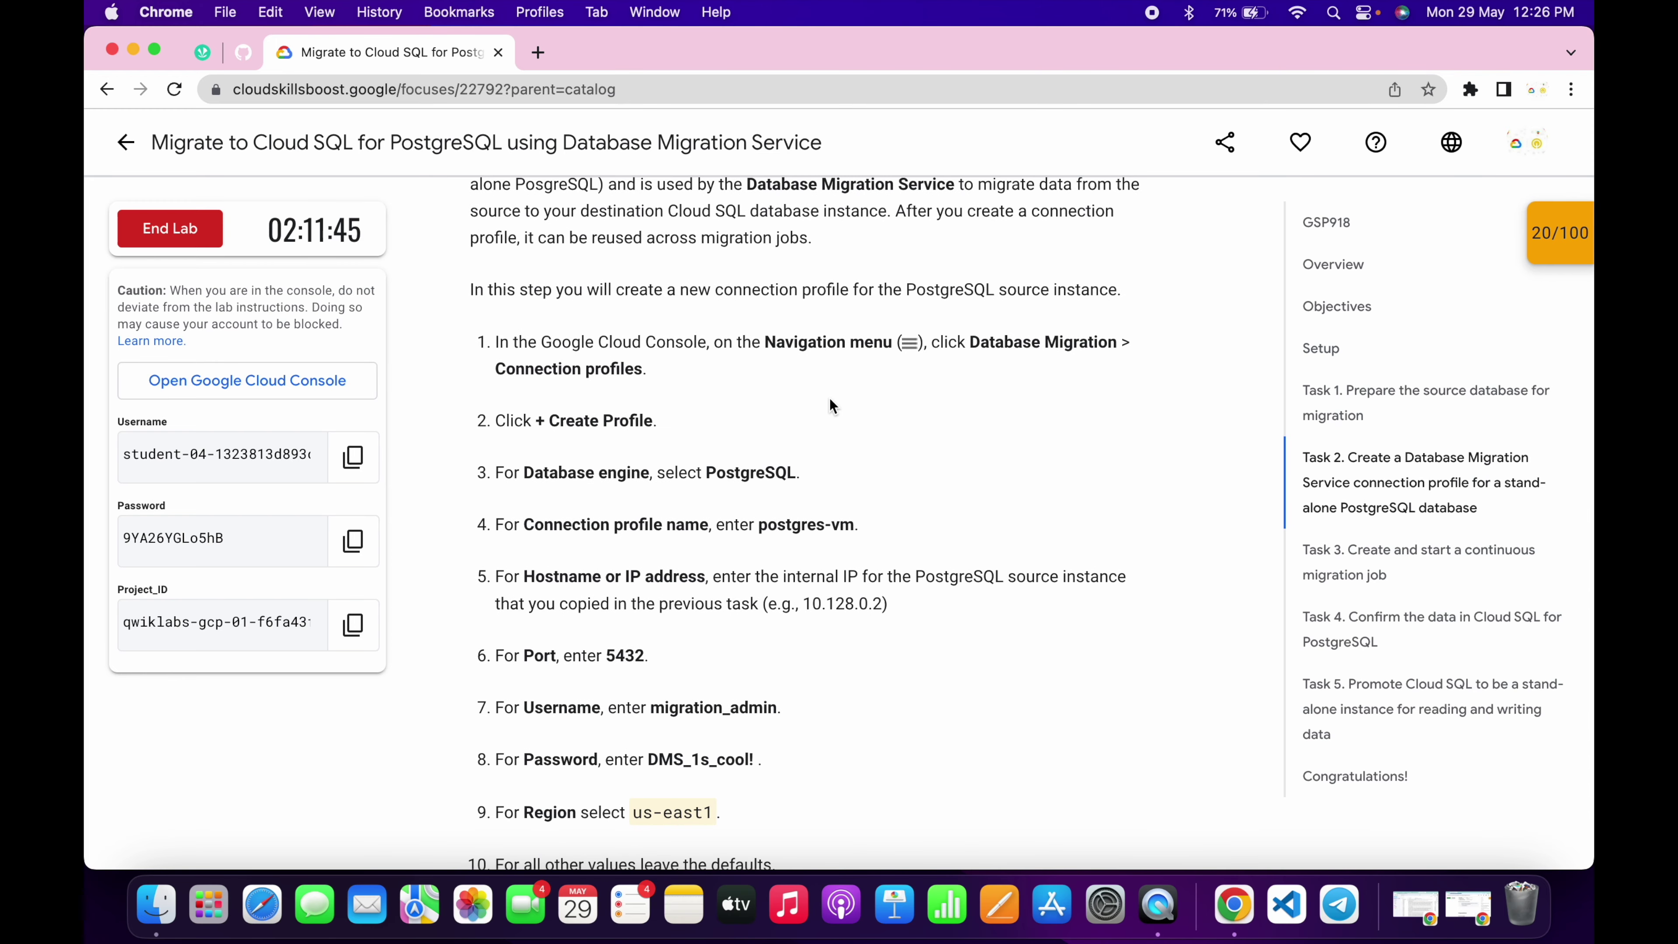
scroll(892, 477, up, 5)
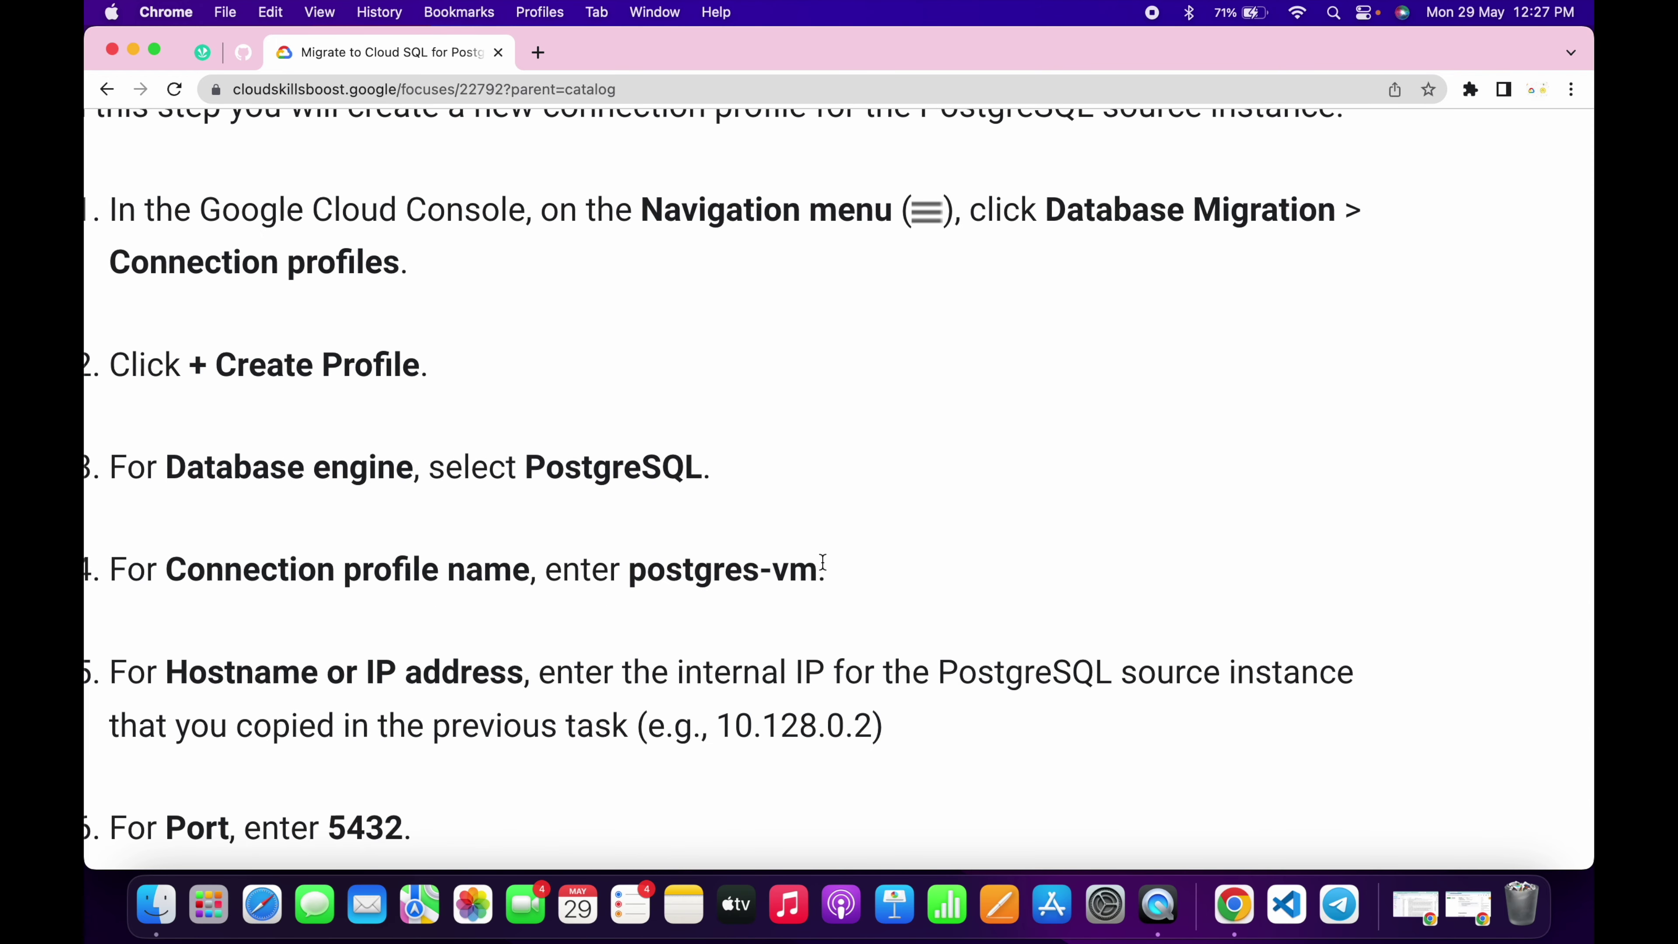
drag(815, 570, 633, 575)
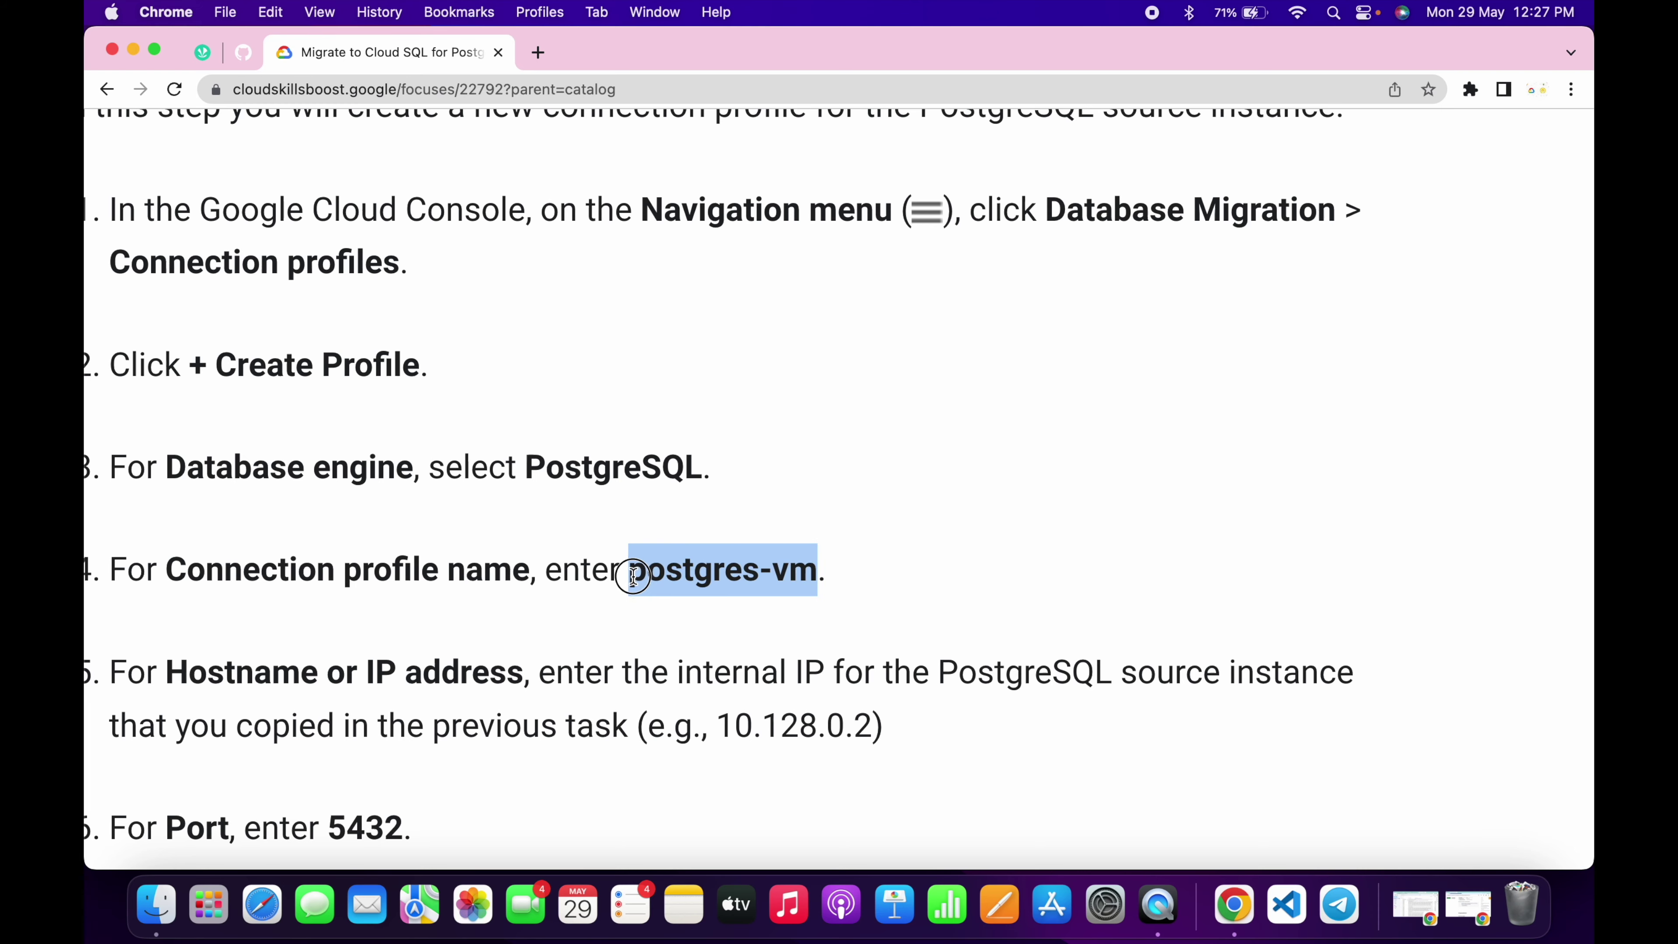
scroll(767, 581, down, 5)
key(ctrl+Right)
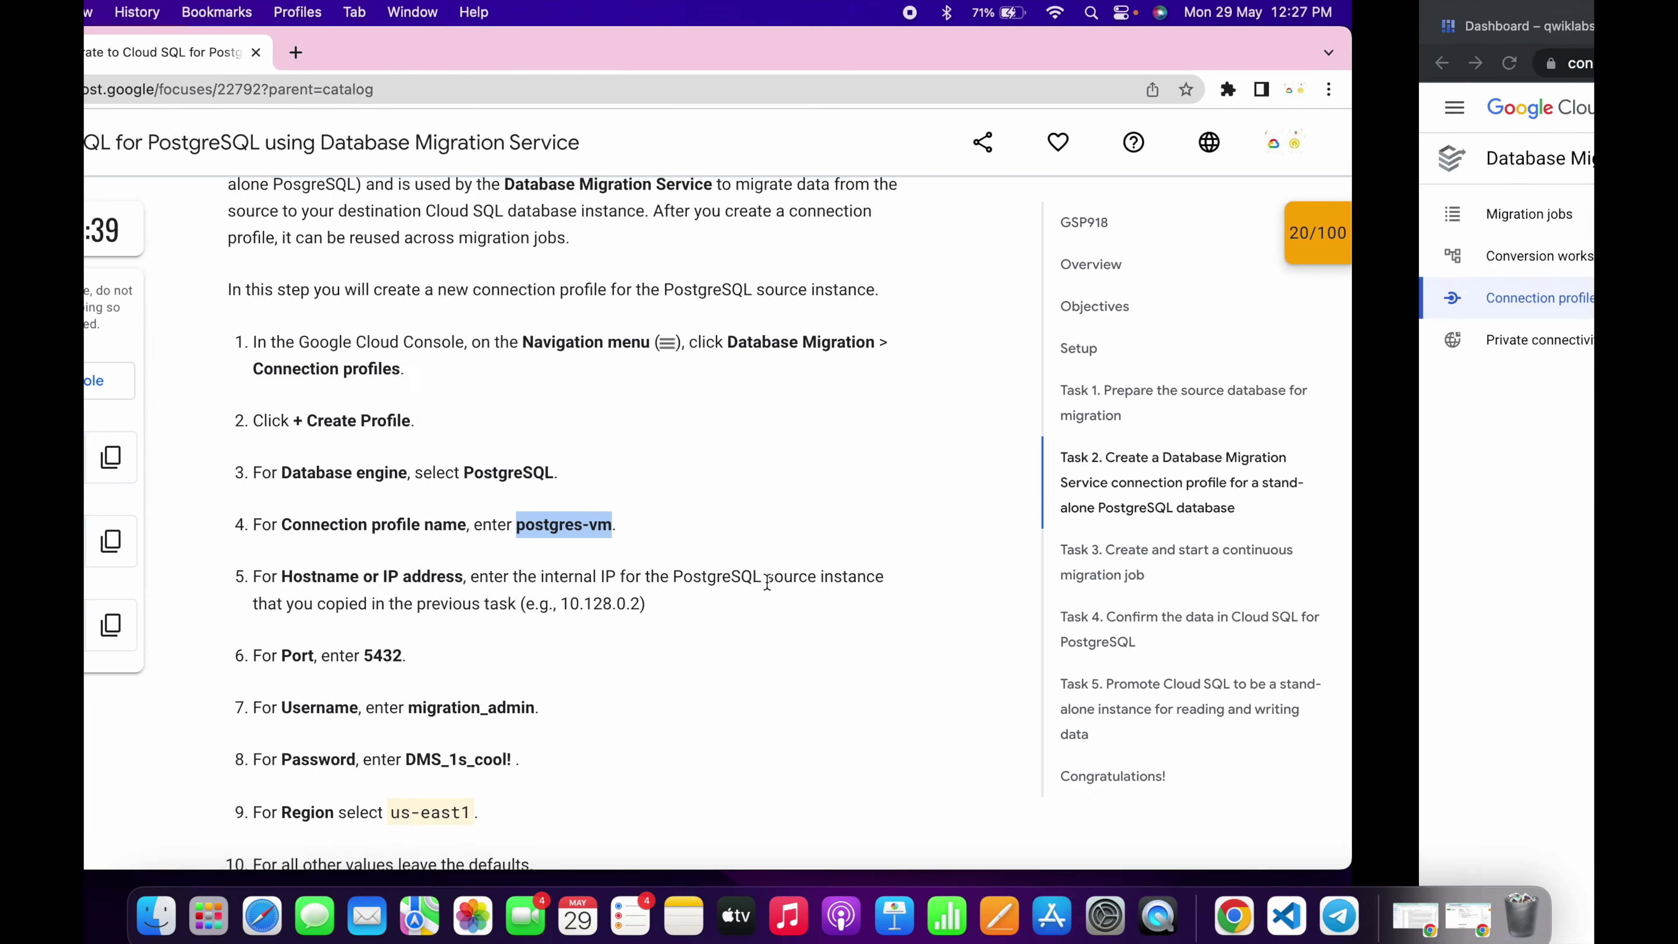
click(499, 339)
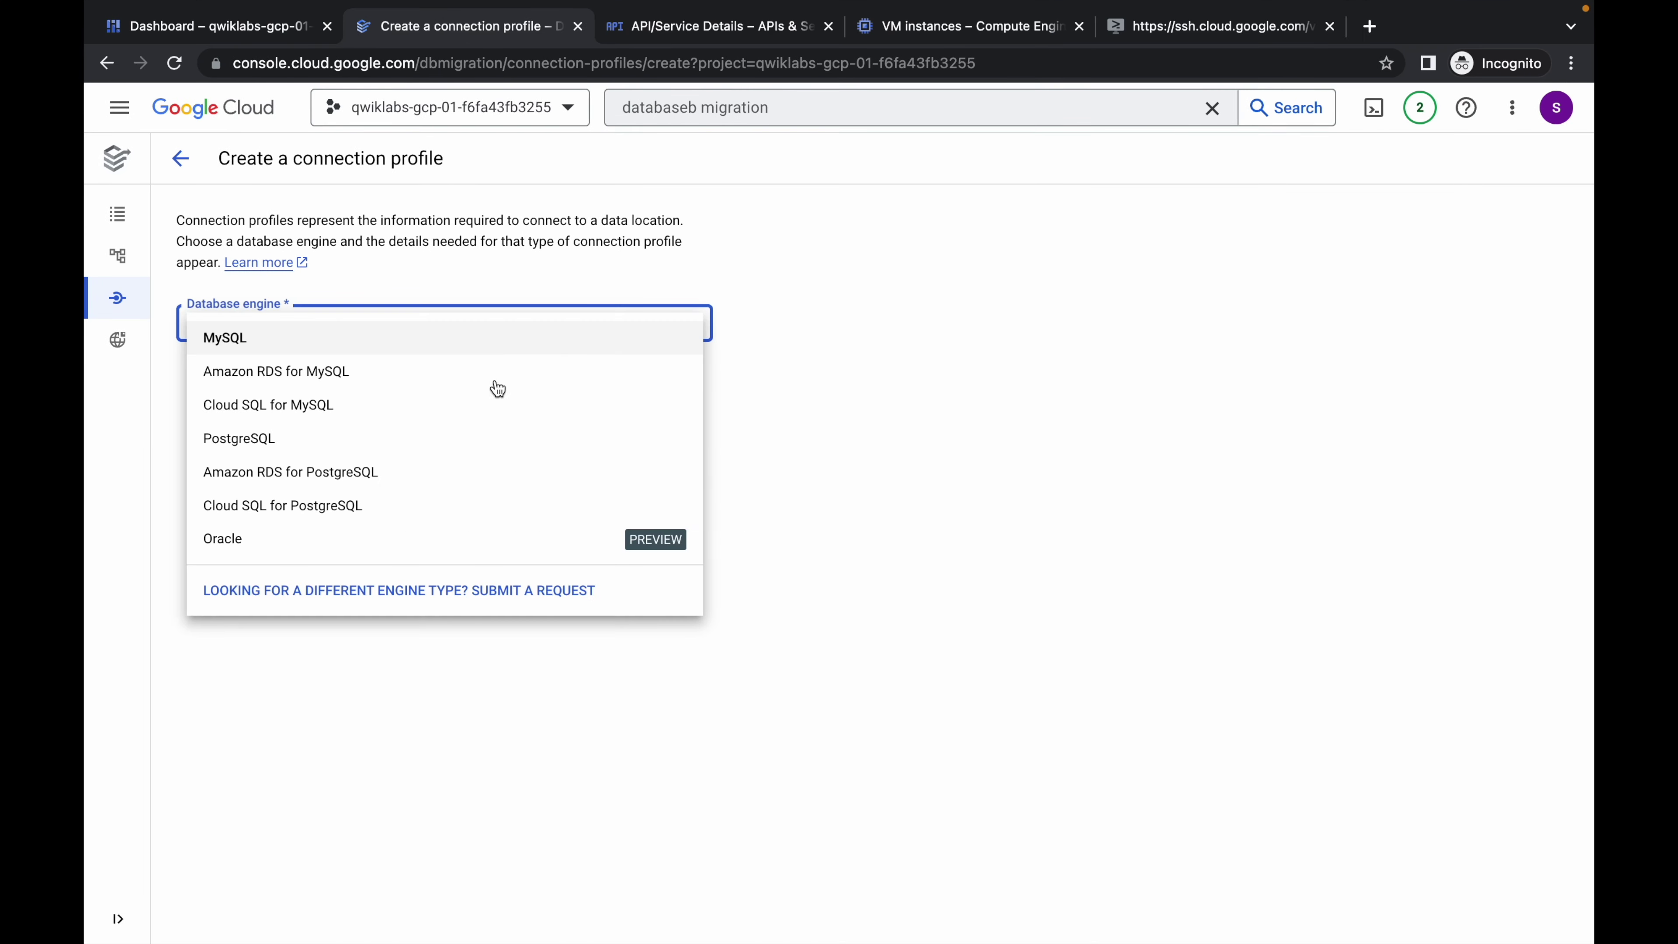
click(230, 443)
click(297, 392)
key(ctrl+v)
- Copy the internal IP of postgresql-vm from the VM instances list and enter 10.142.0.2 as the profile's hostname
mouse_move(976, 2)
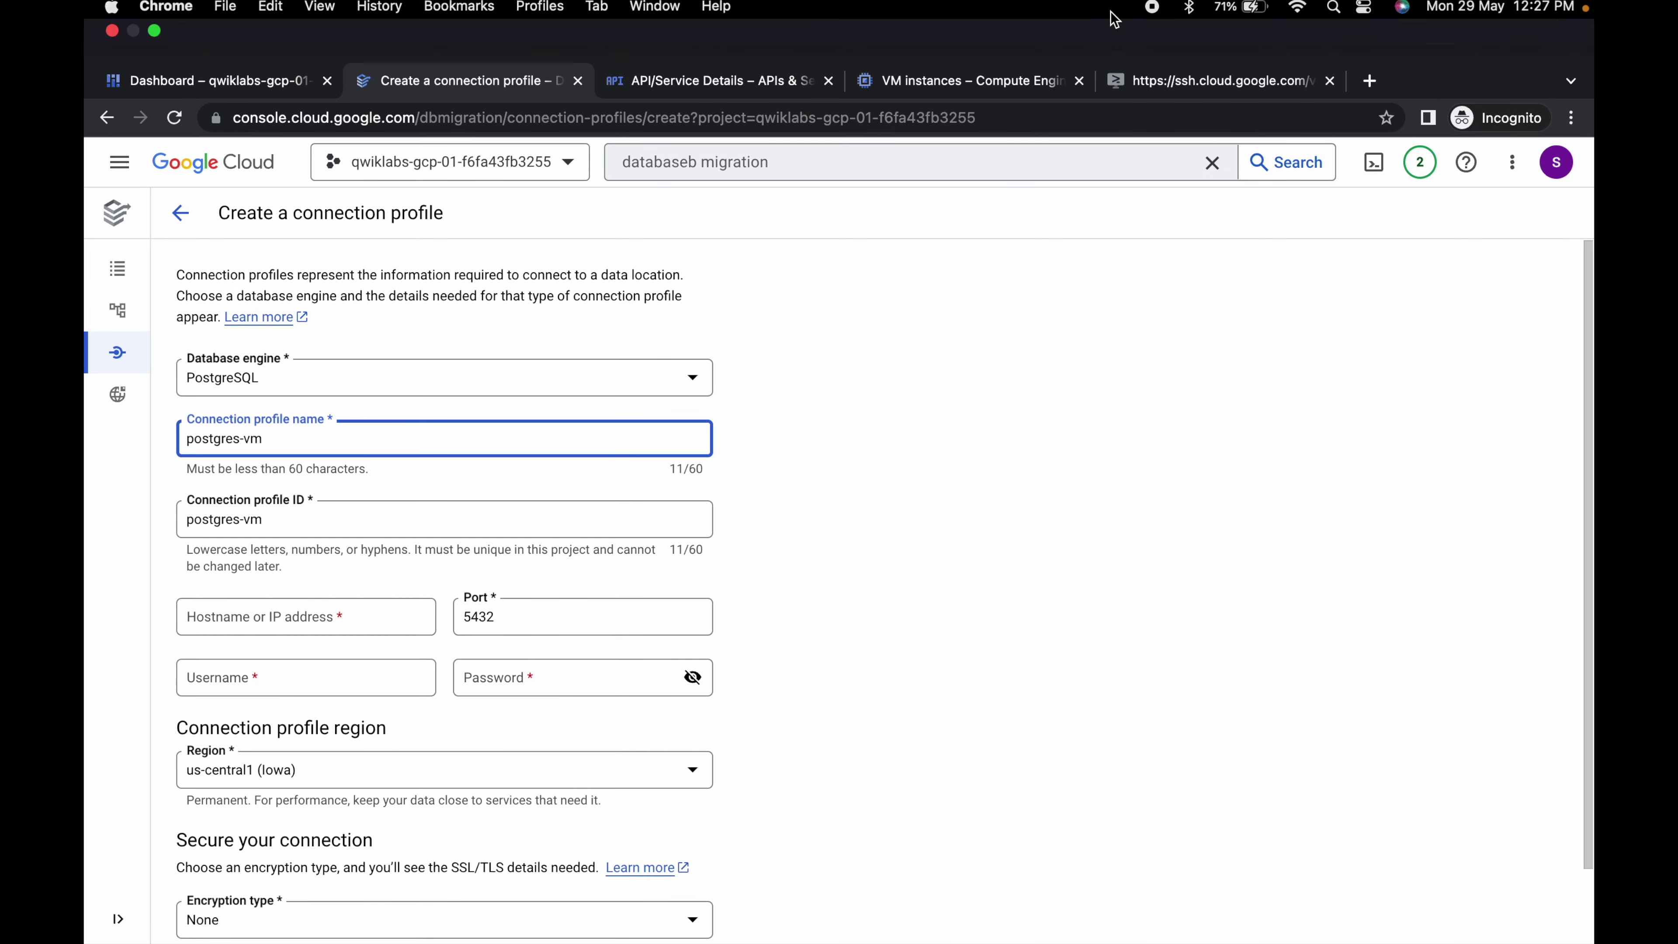
click(966, 81)
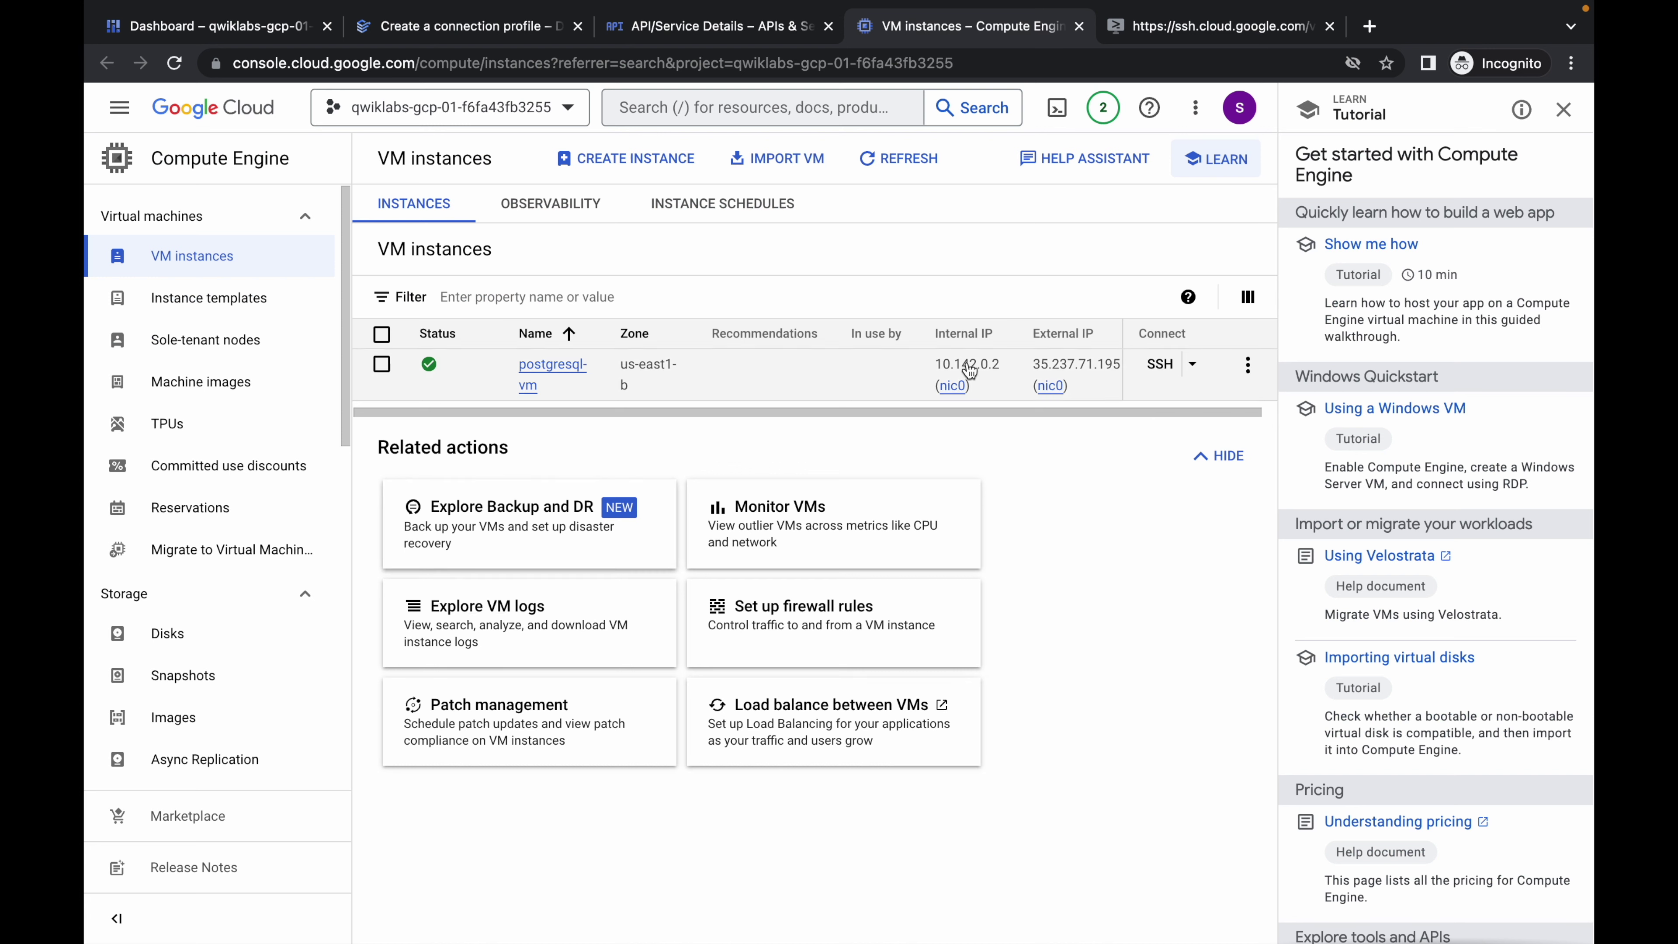
click(983, 386)
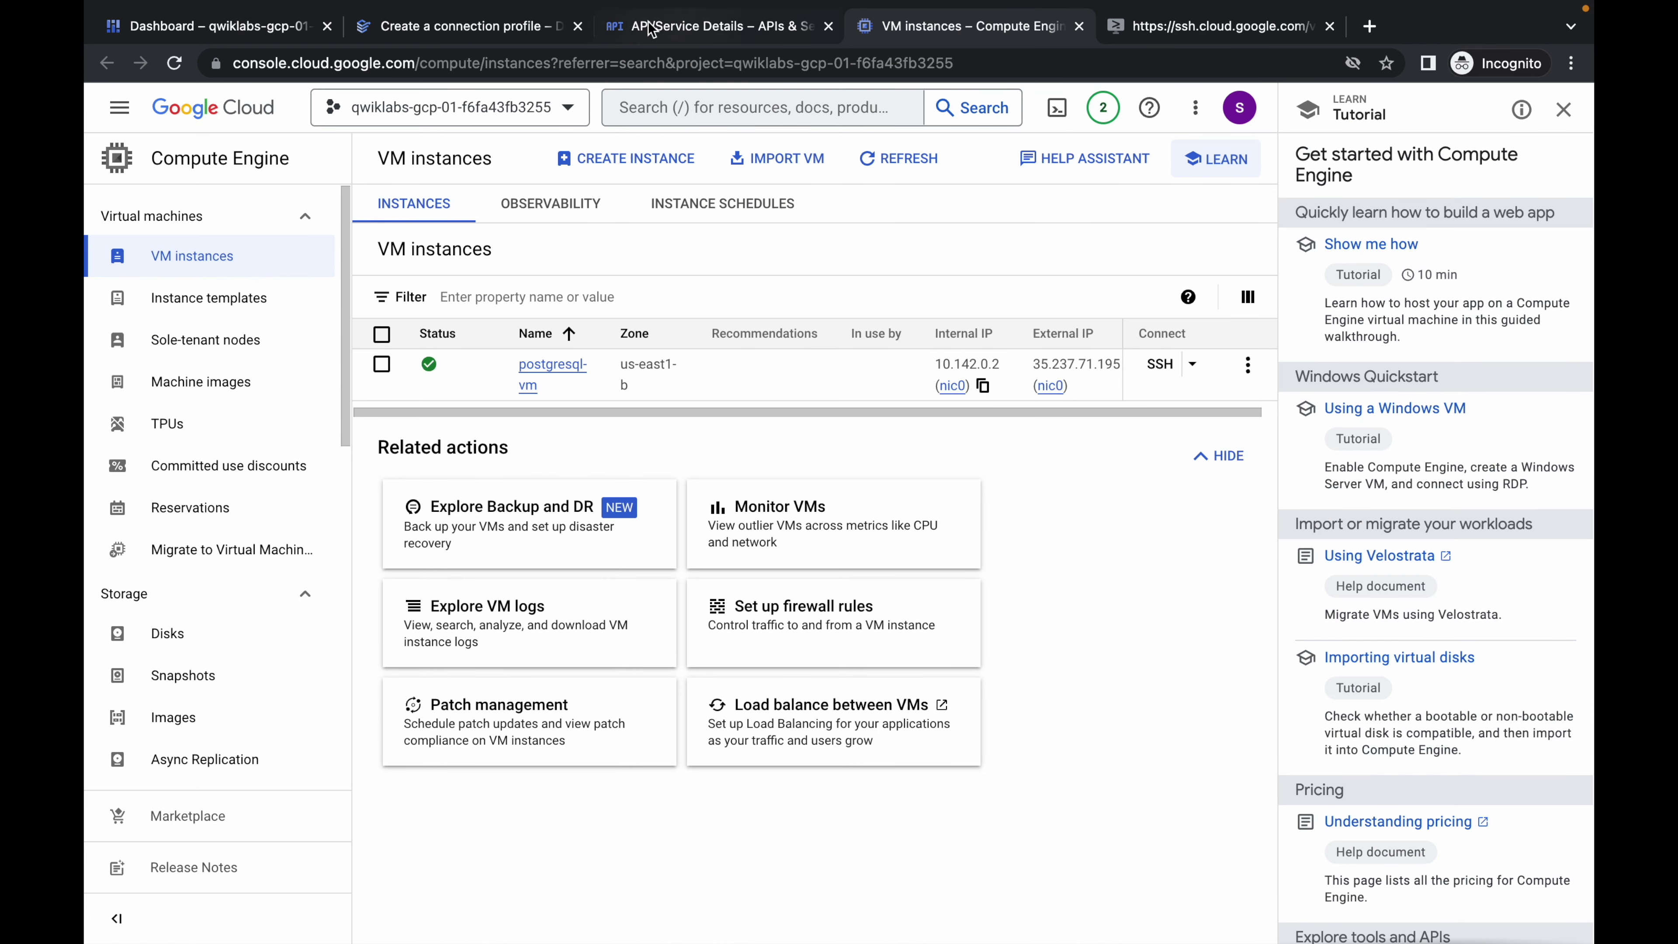
click(503, 30)
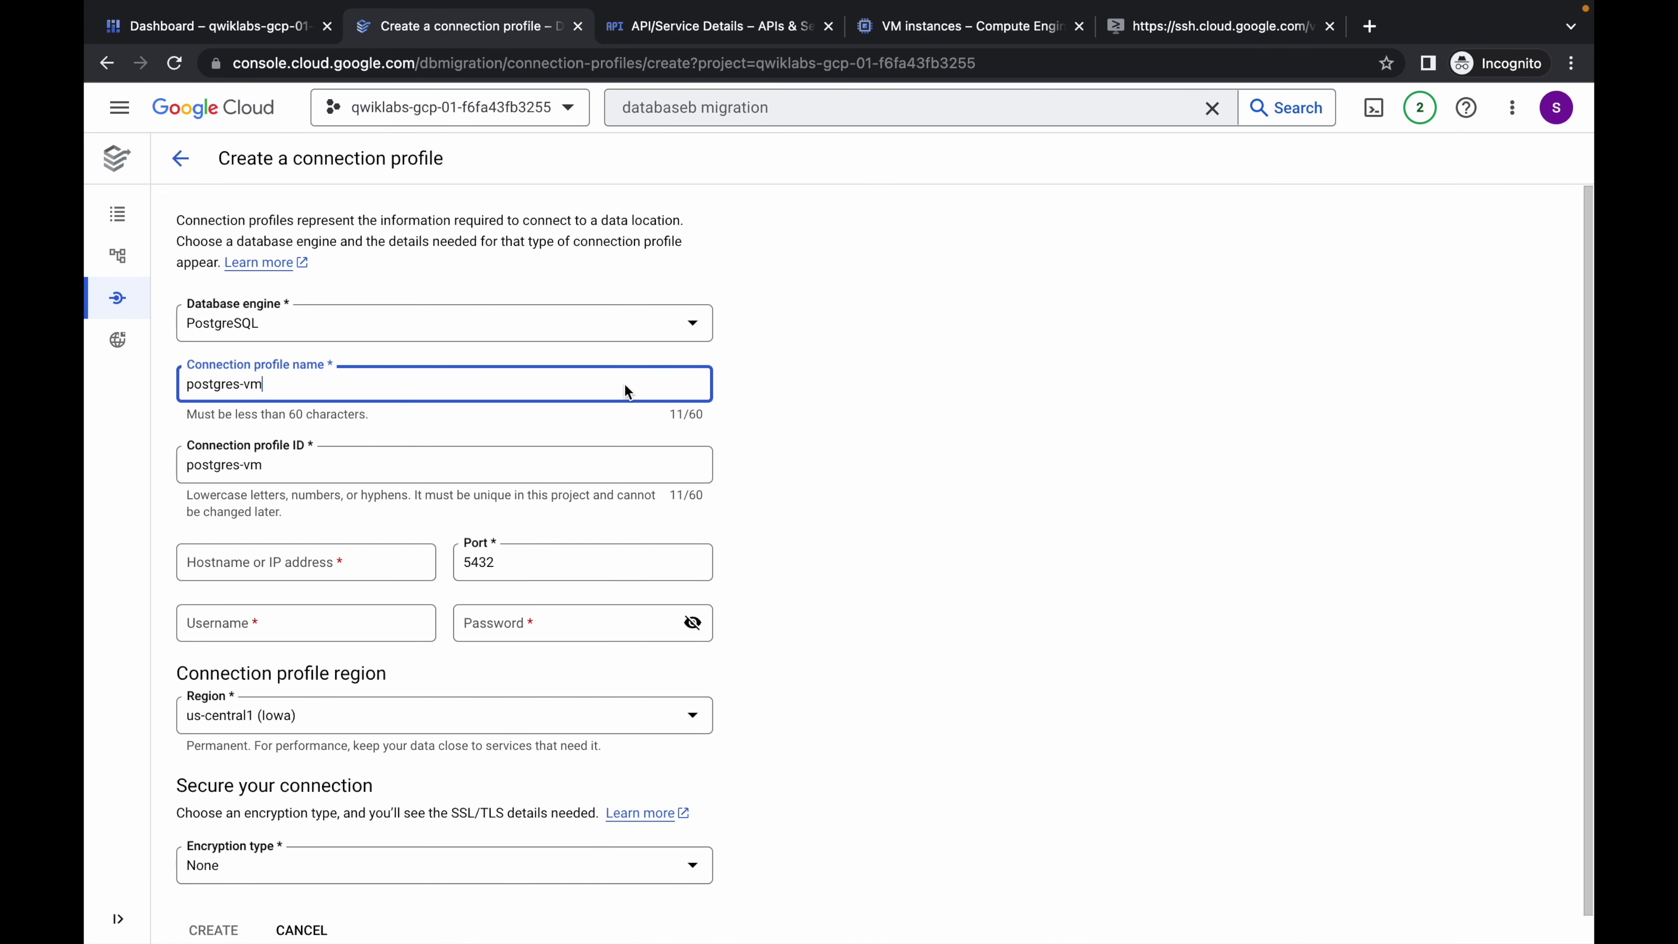
click(253, 562)
key(super+v)
- Copy the username migration_admin from the lab instructions into the connection profile's username
key(ctrl+Left)
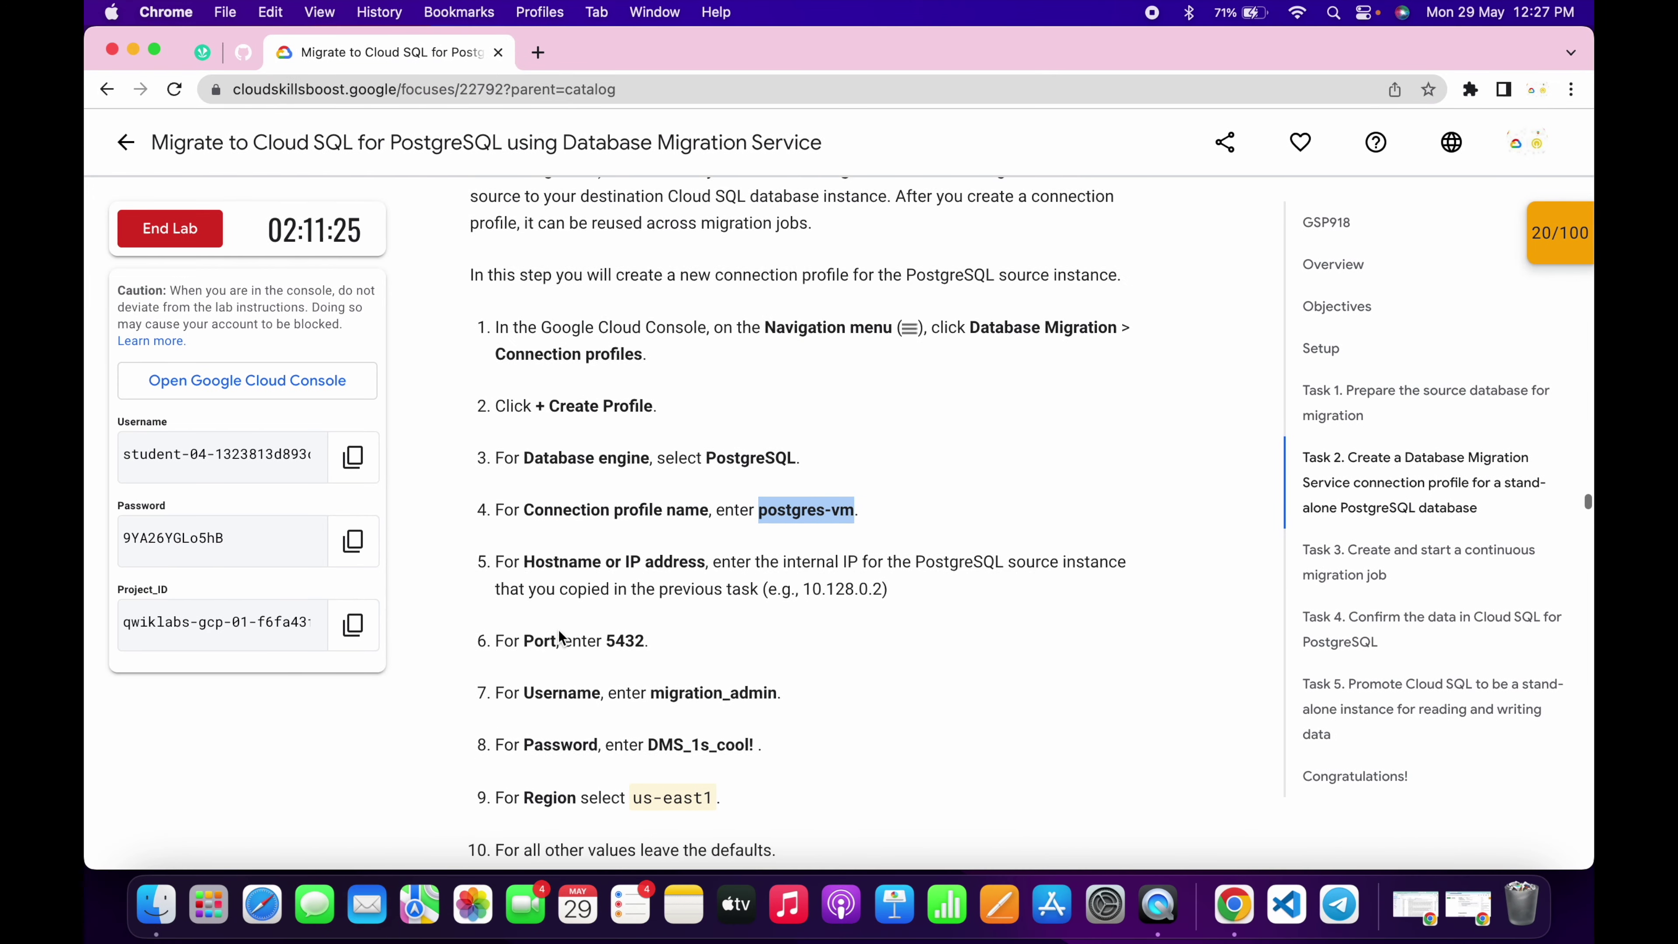
scroll(558, 630, down, 2)
scroll(760, 559, up, 3)
scroll(756, 556, up, 2)
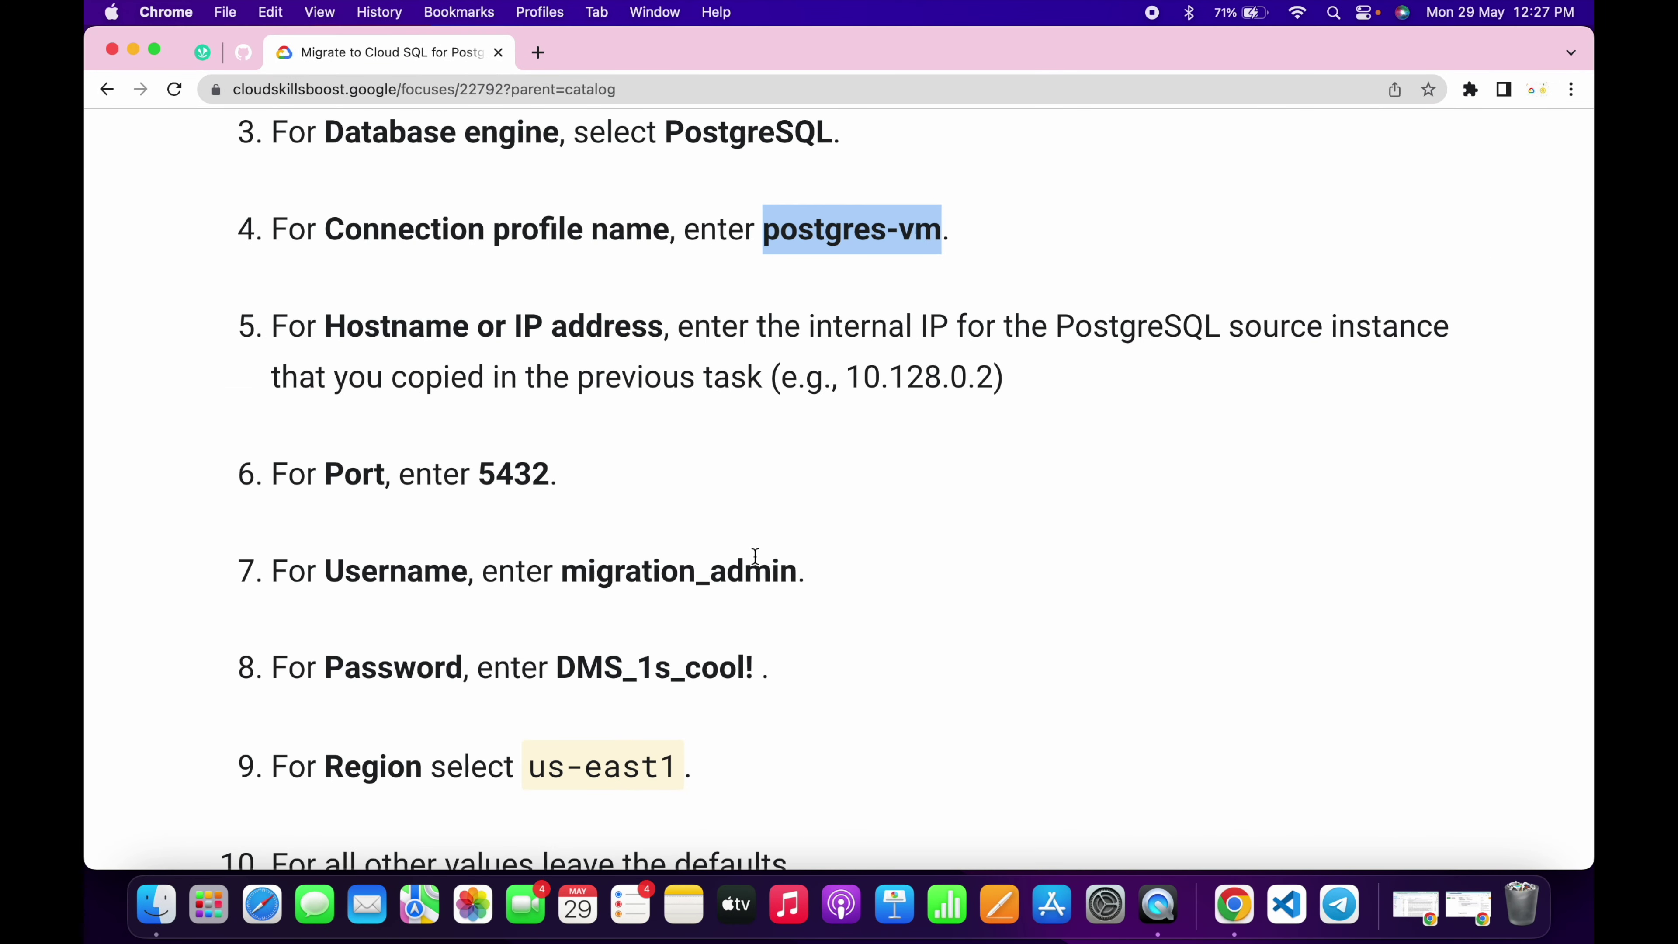
double_click(674, 573)
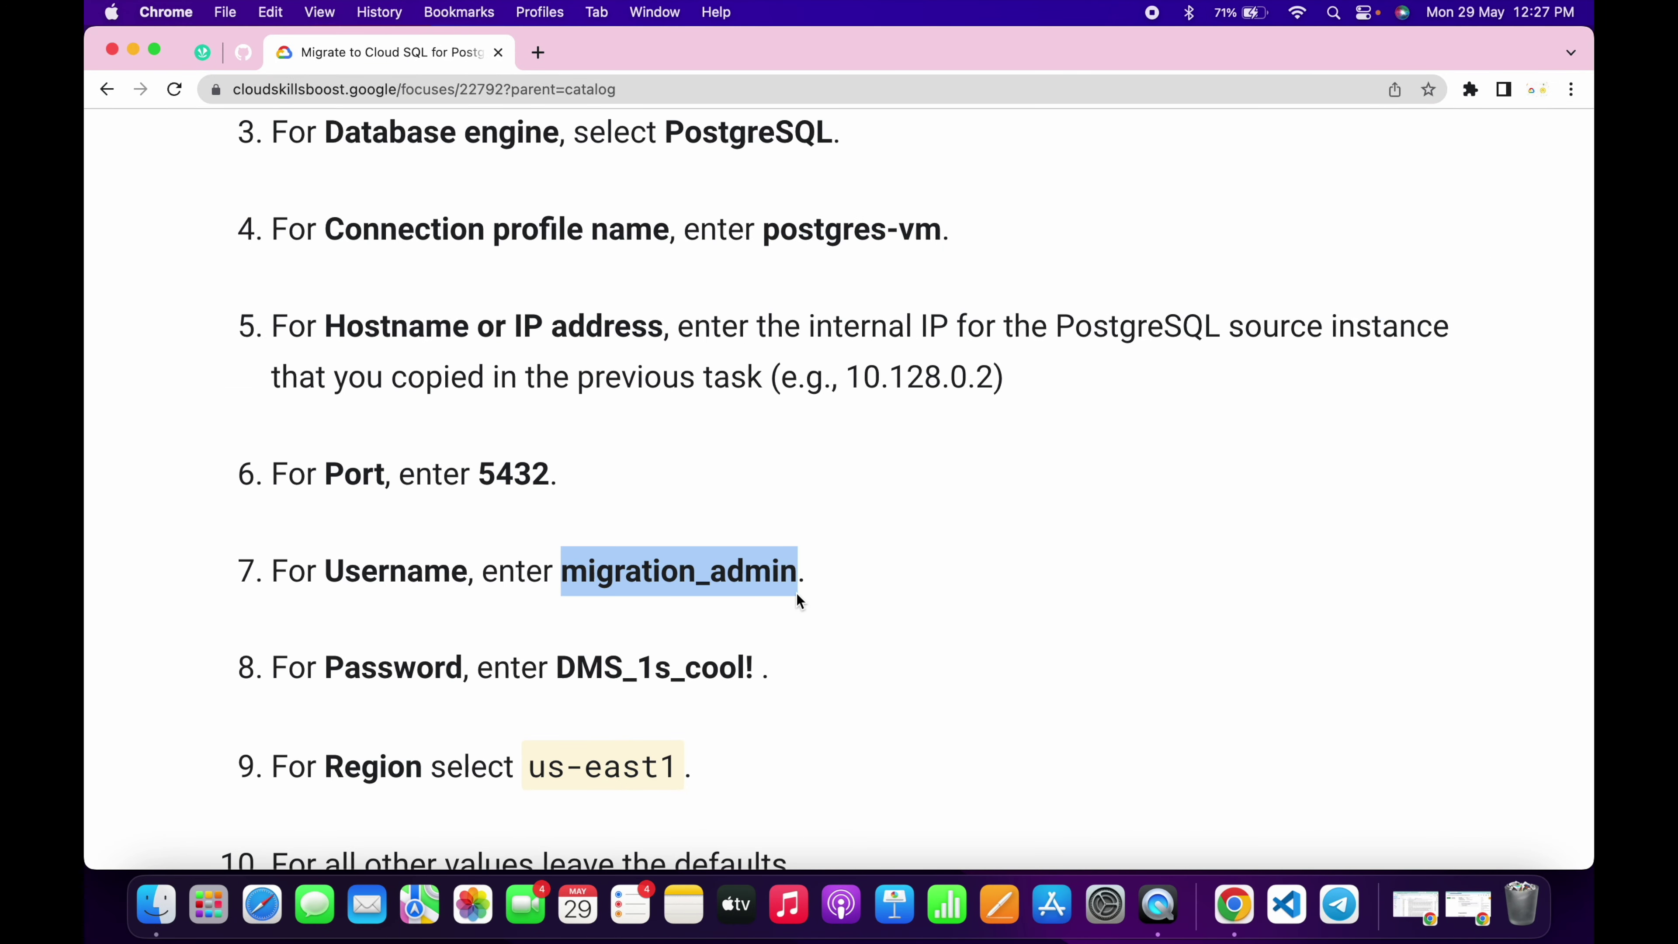
key(ctrl+Right)
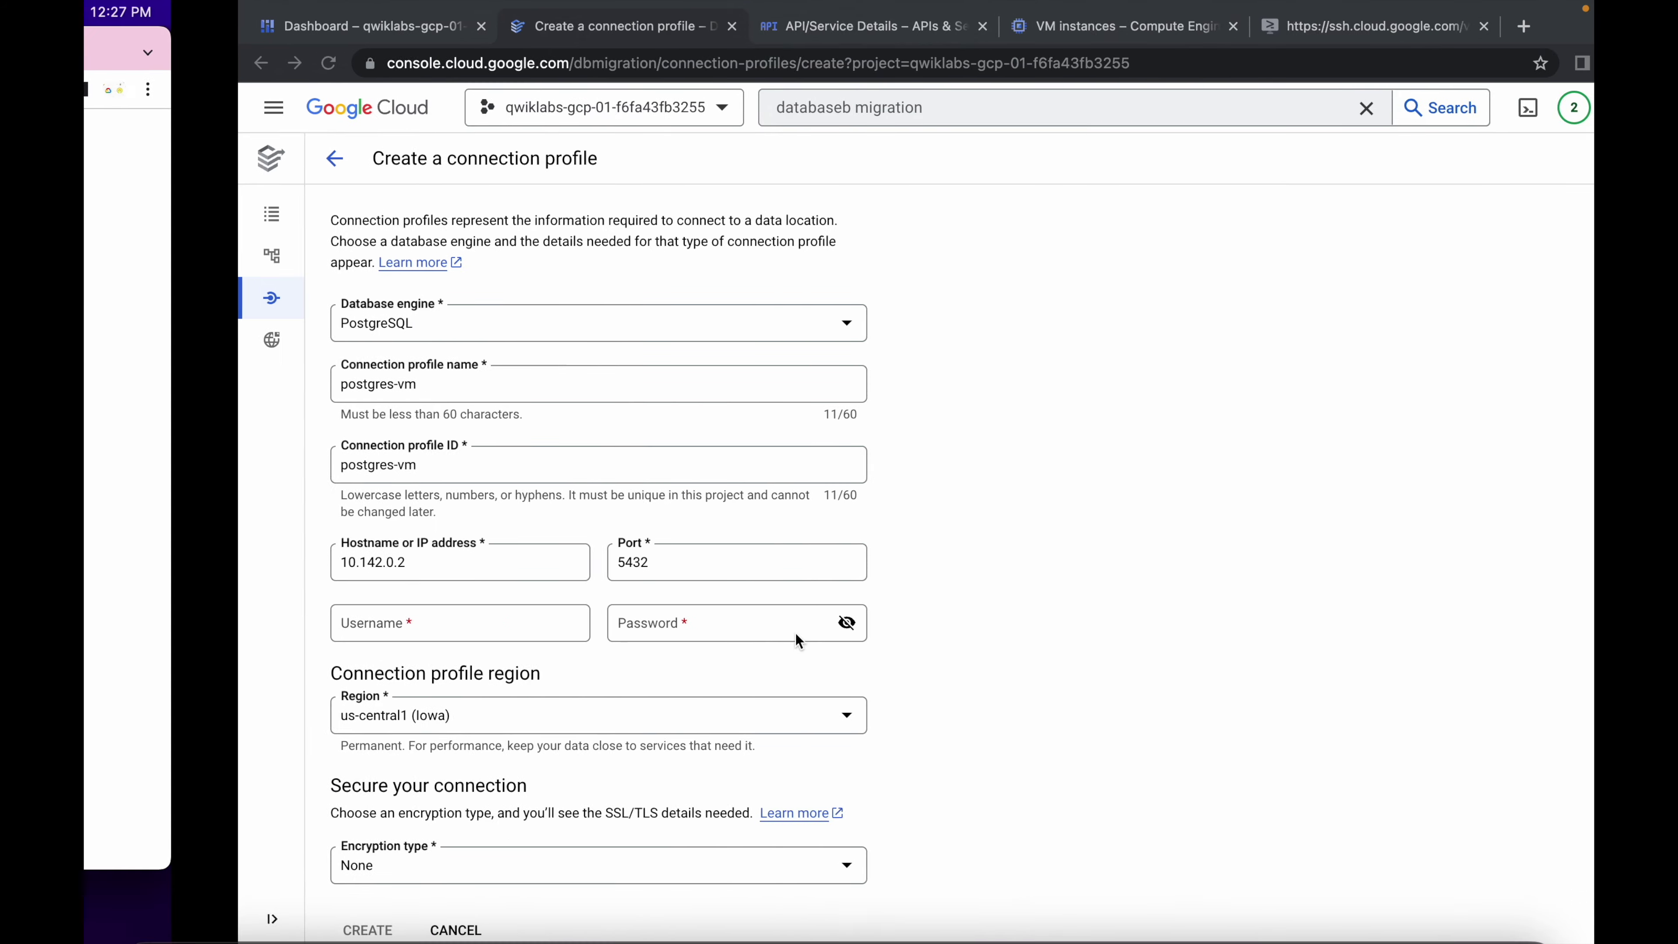
click(300, 624)
key(super+v)
- Copy the database password from the lab instructions into the connection profile's password field and reveal it
key(ctrl+Left)
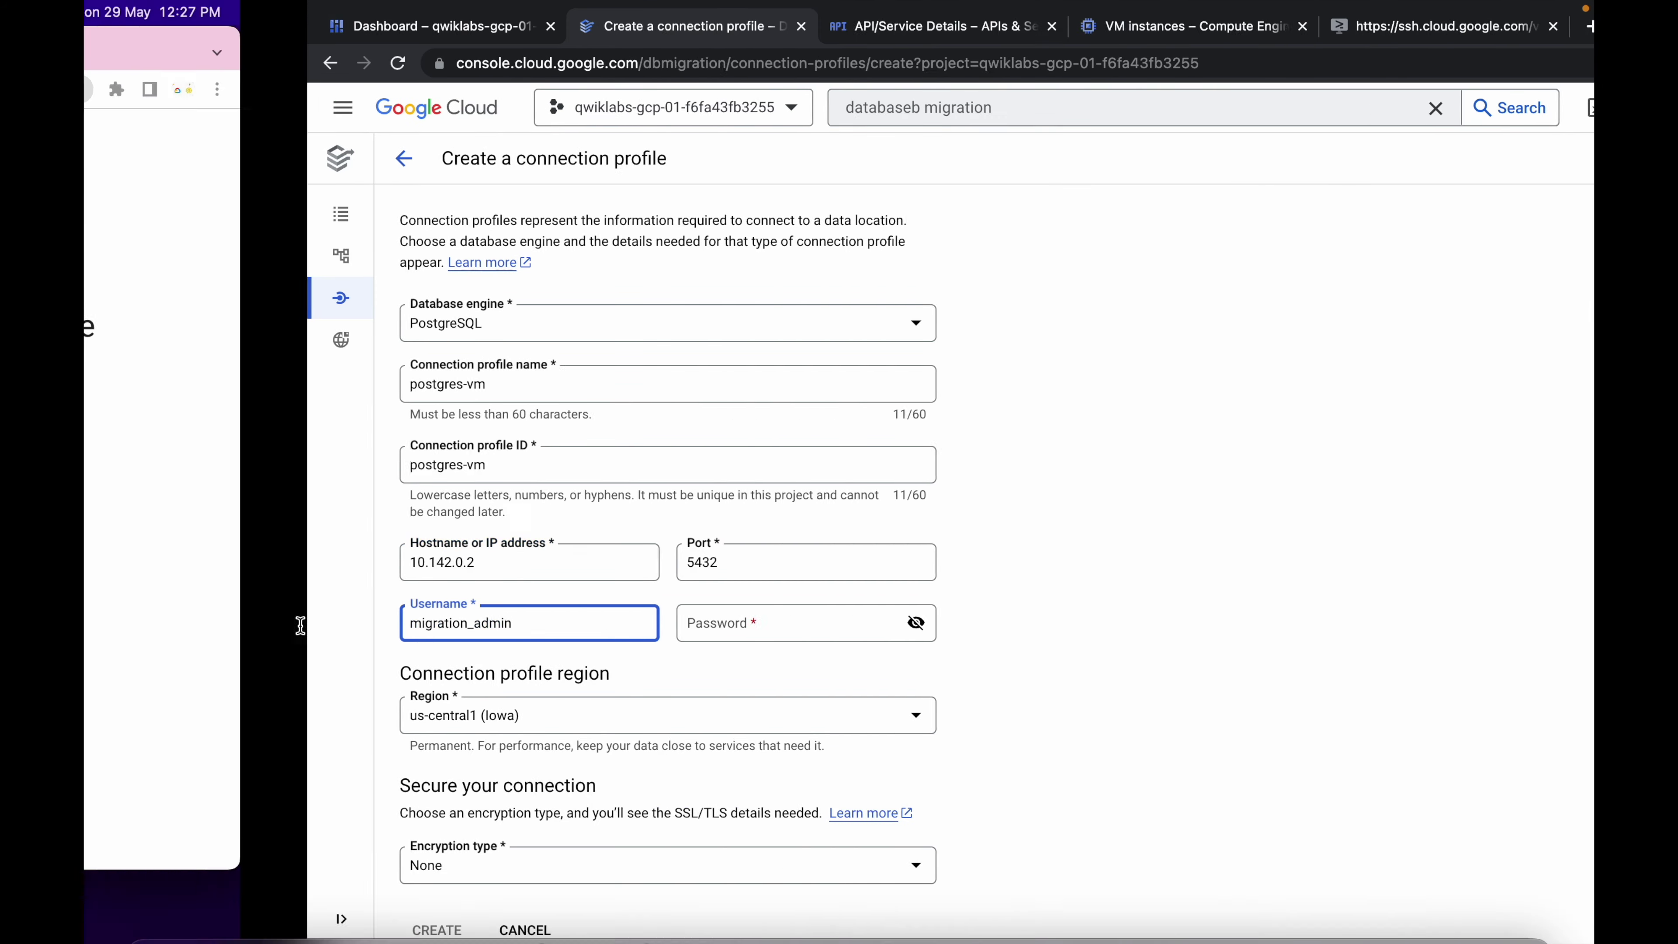
double_click(579, 673)
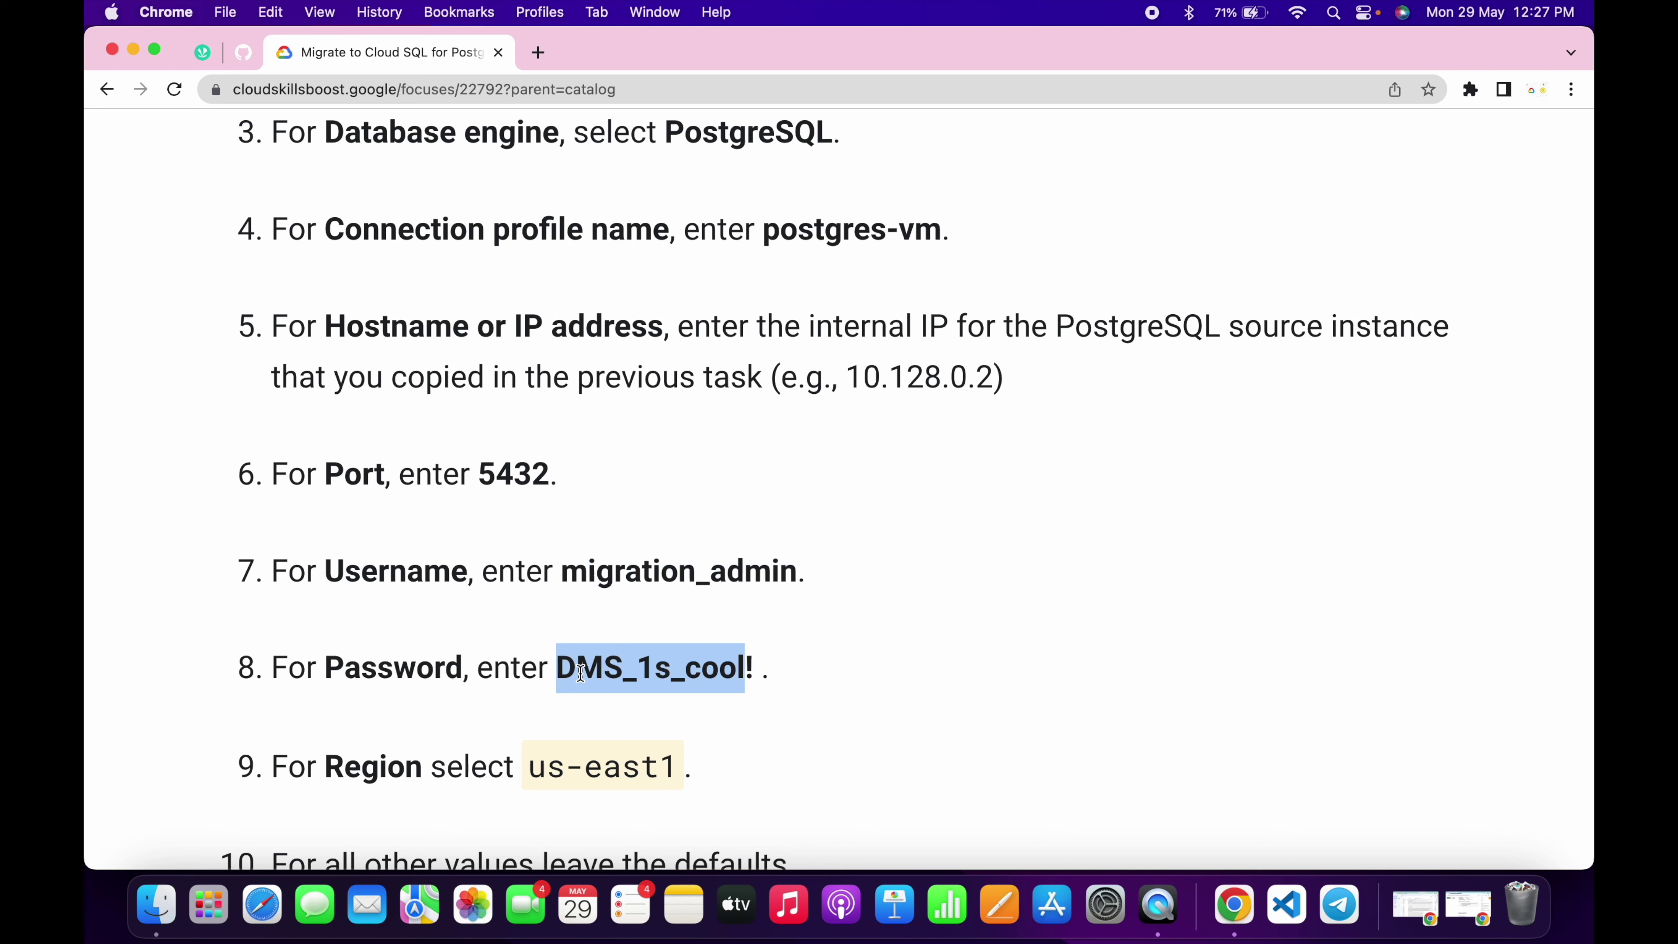
key(super+c)
key(ctrl+Right)
click(526, 636)
key(ctrl+v)
click(692, 623)
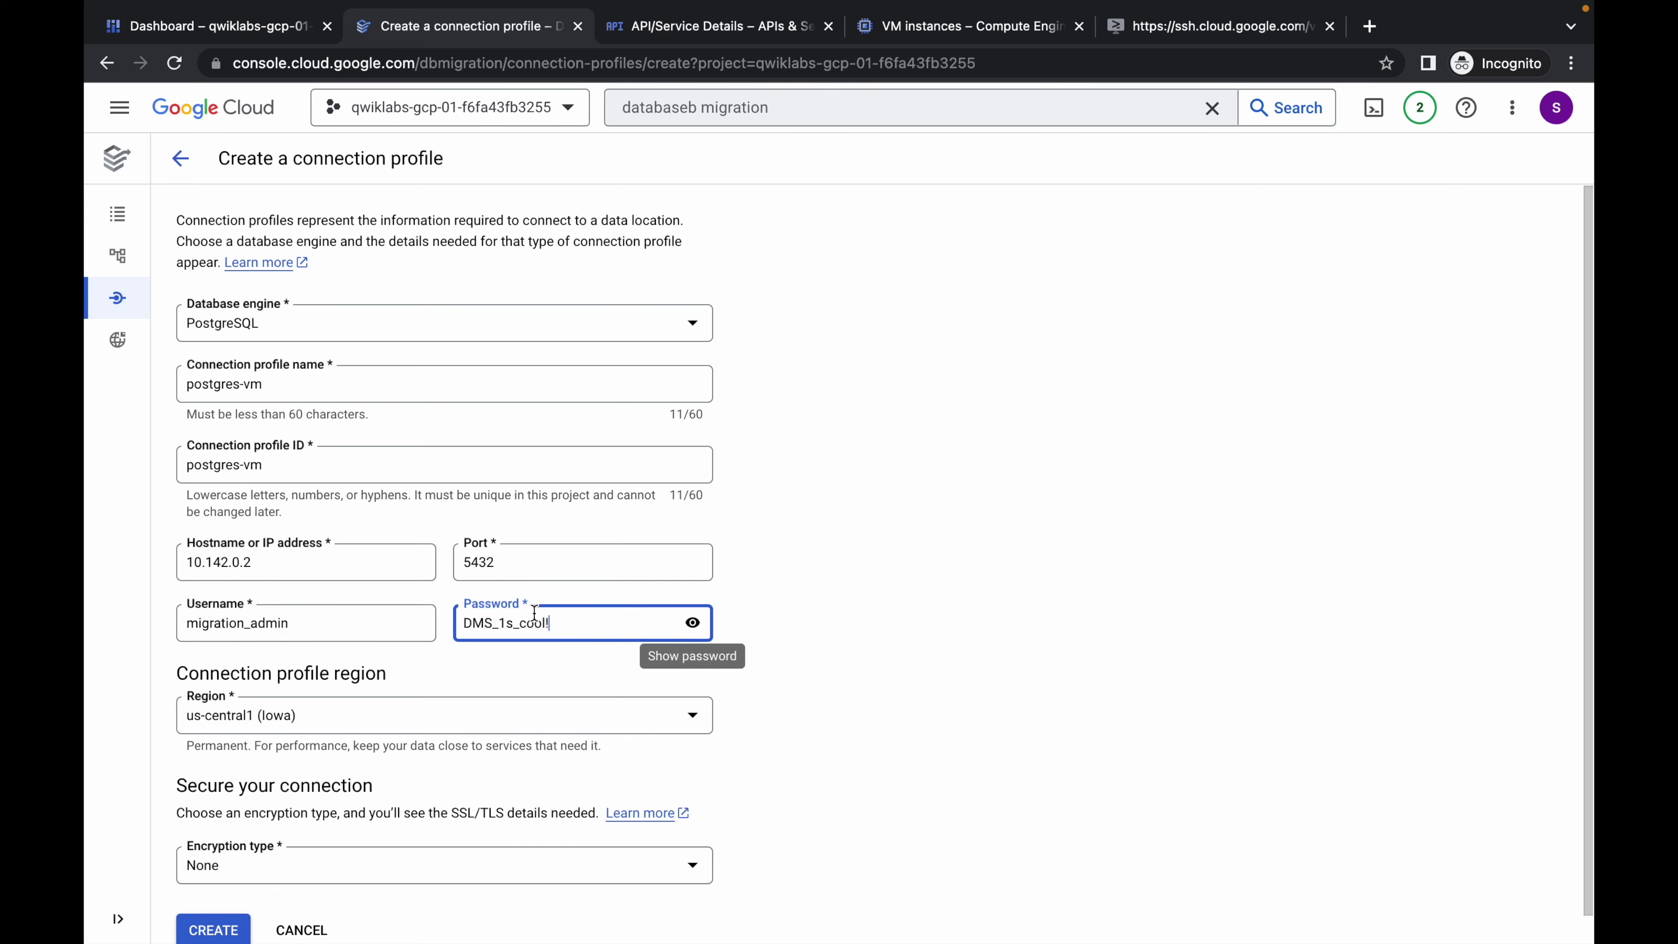
- Set the connection profile's region to us-east1 (South Carolina) as given in the lab instructions and create the profile
scroll(483, 618, up, 5)
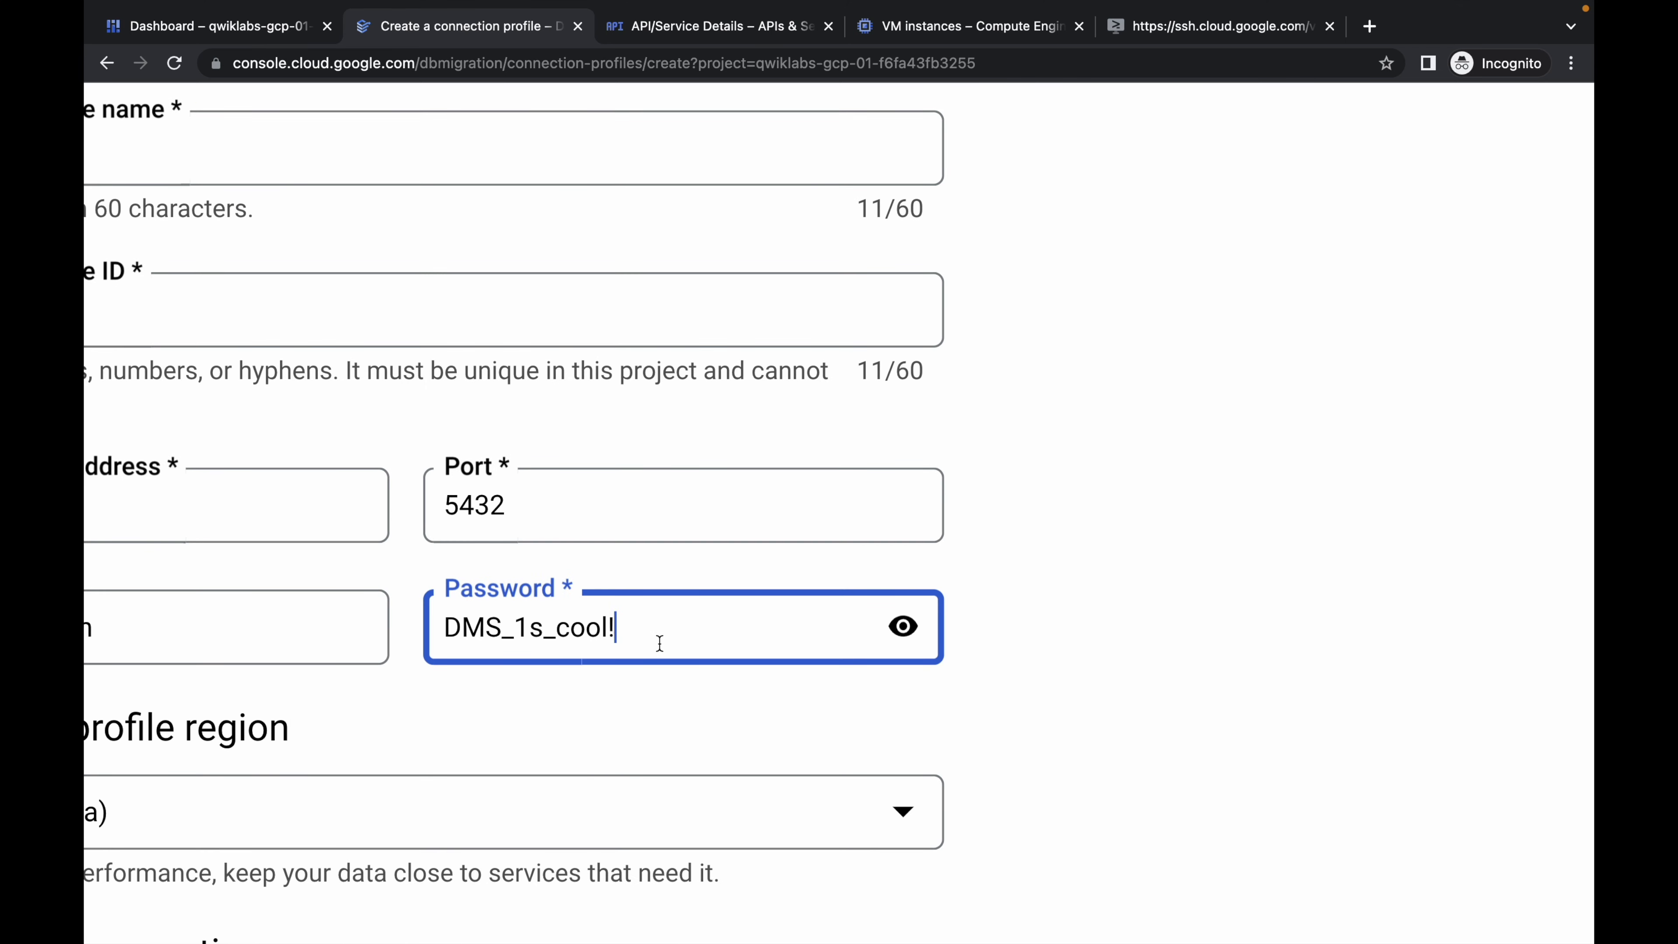
scroll(659, 642, down, 5)
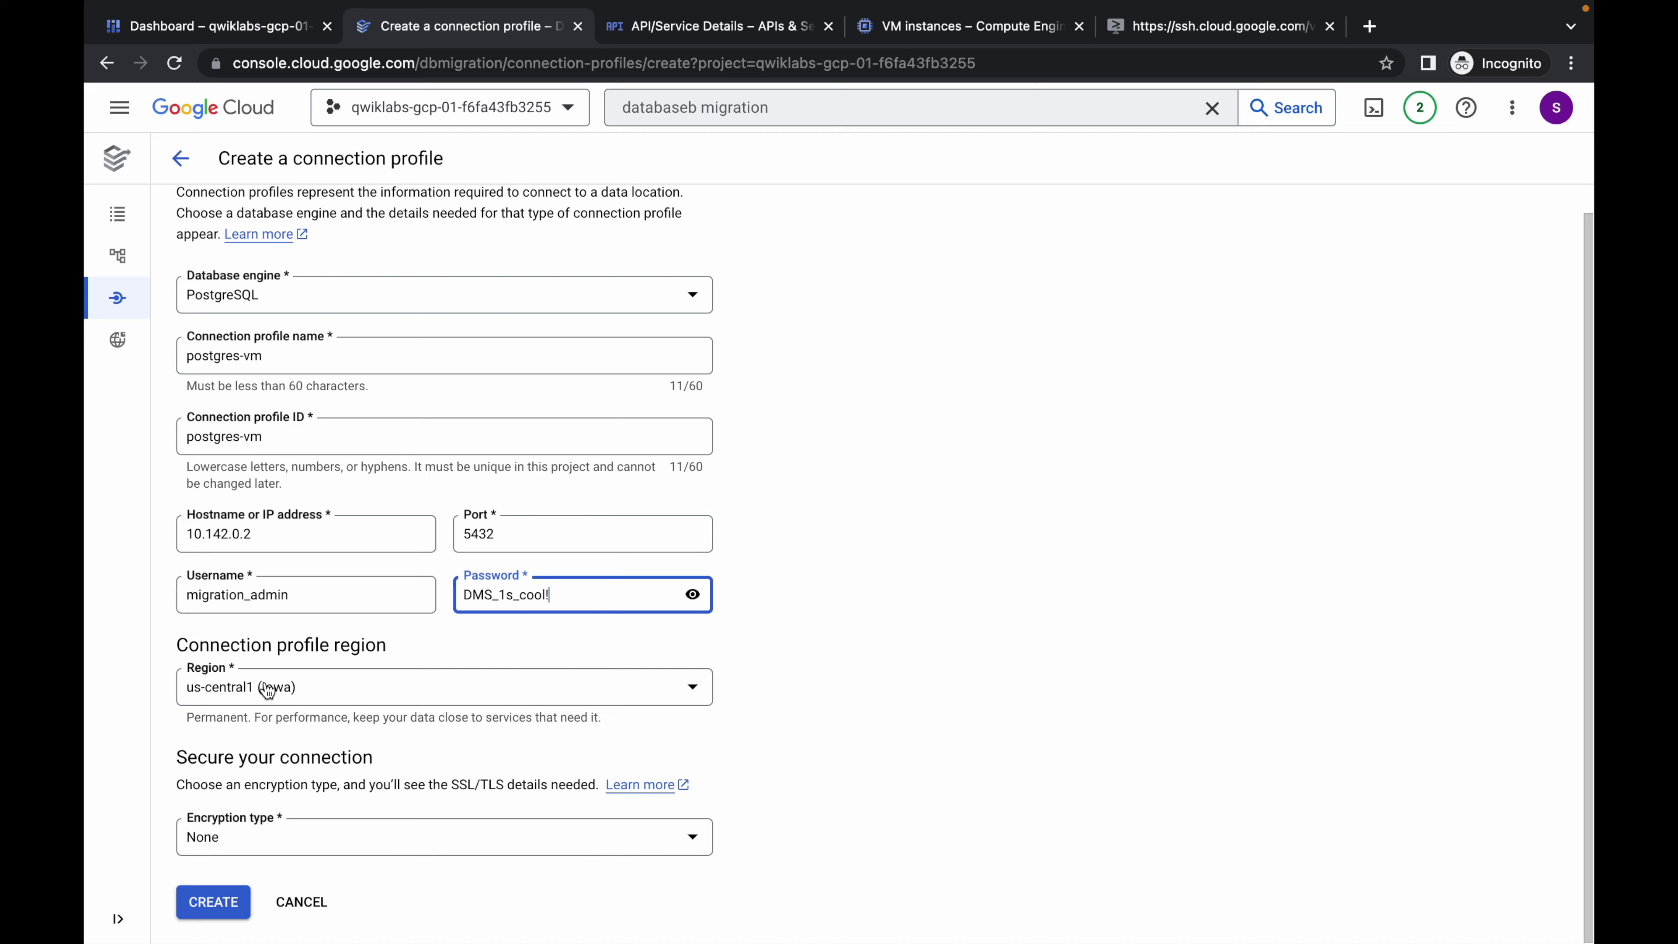
key(ctrl+Left)
scroll(687, 660, down, 3)
scroll(674, 660, down, 5)
scroll(576, 663, down, 5)
key(ctrl+Right)
click(330, 701)
scroll(348, 592, down, 2)
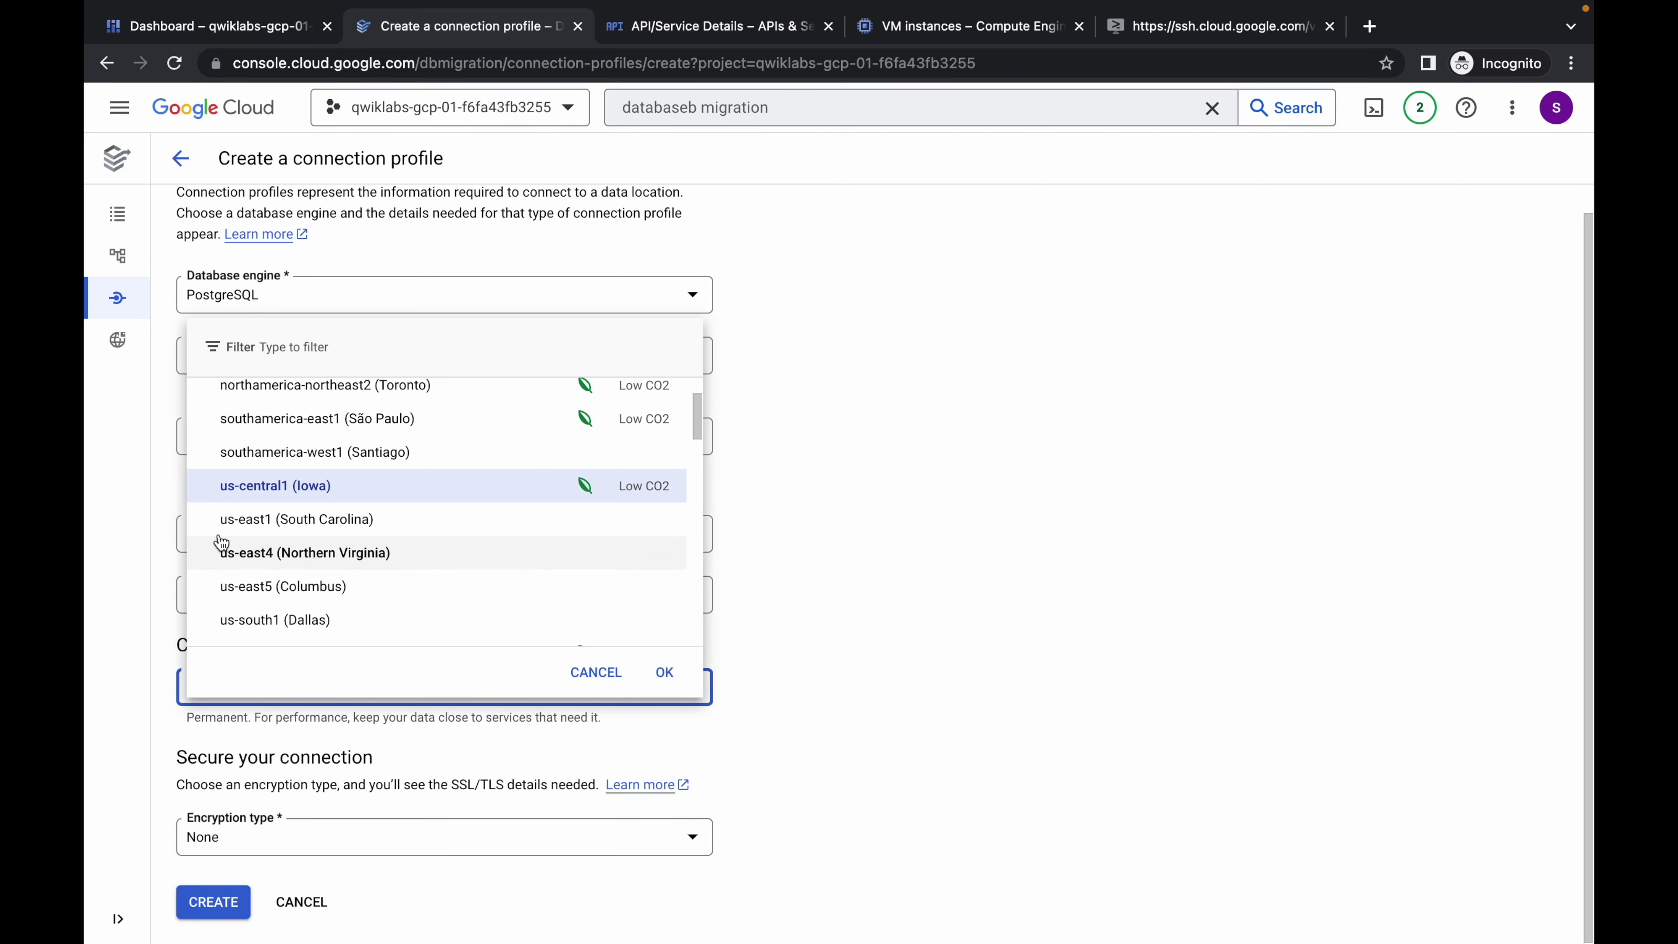
click(246, 525)
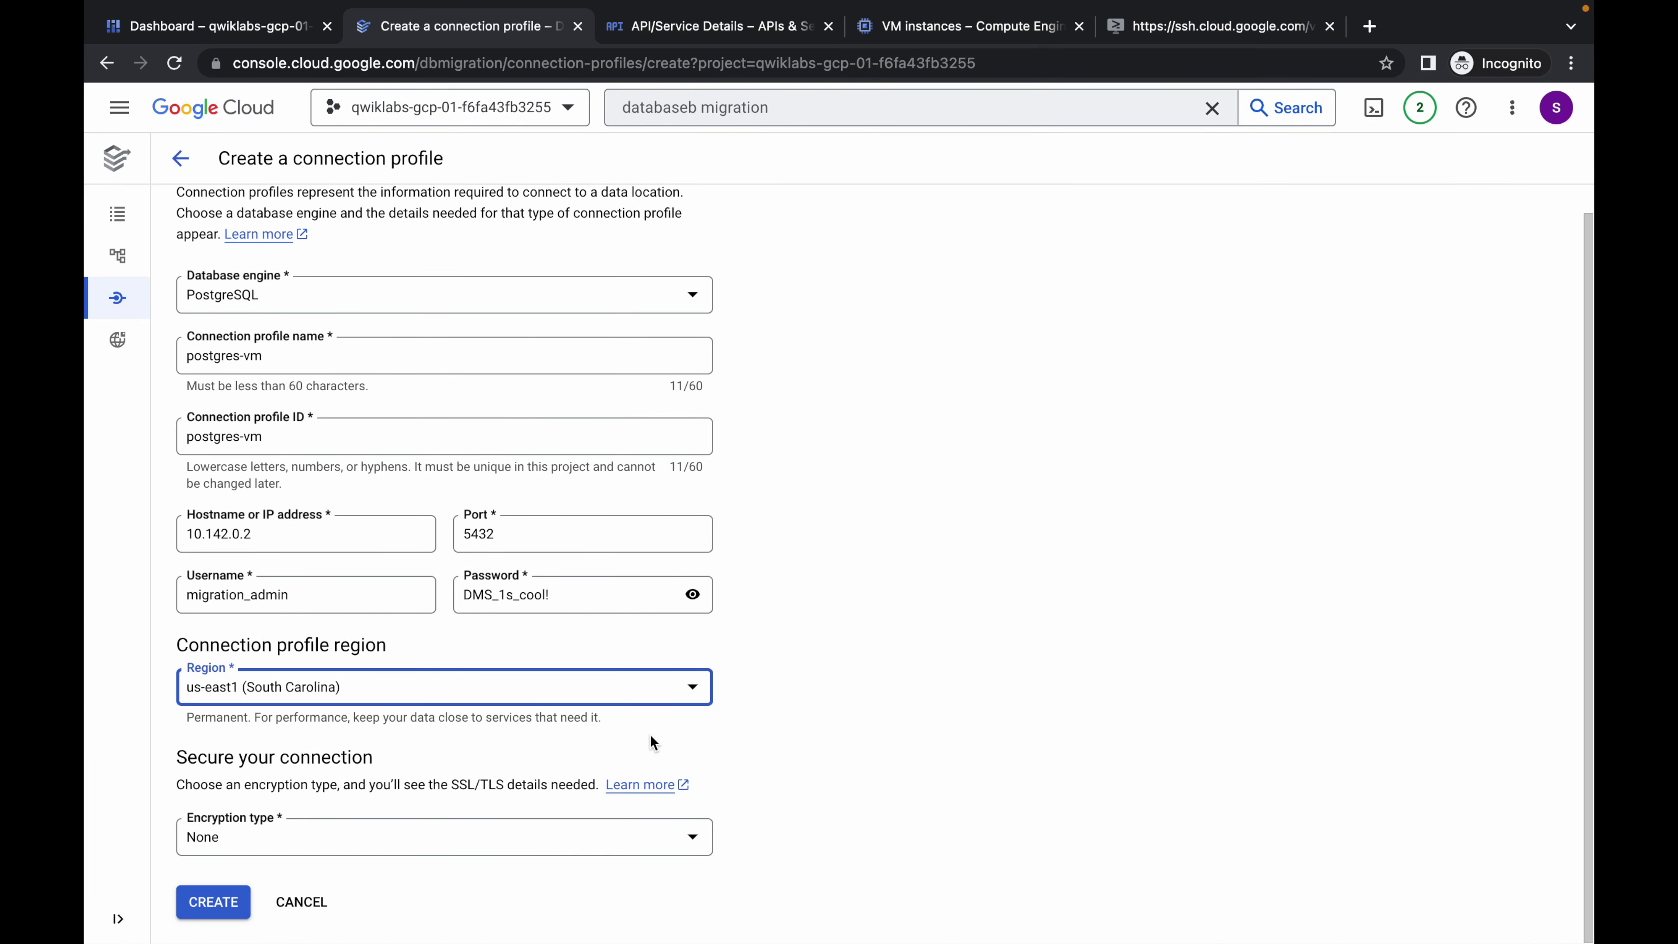
click(218, 904)
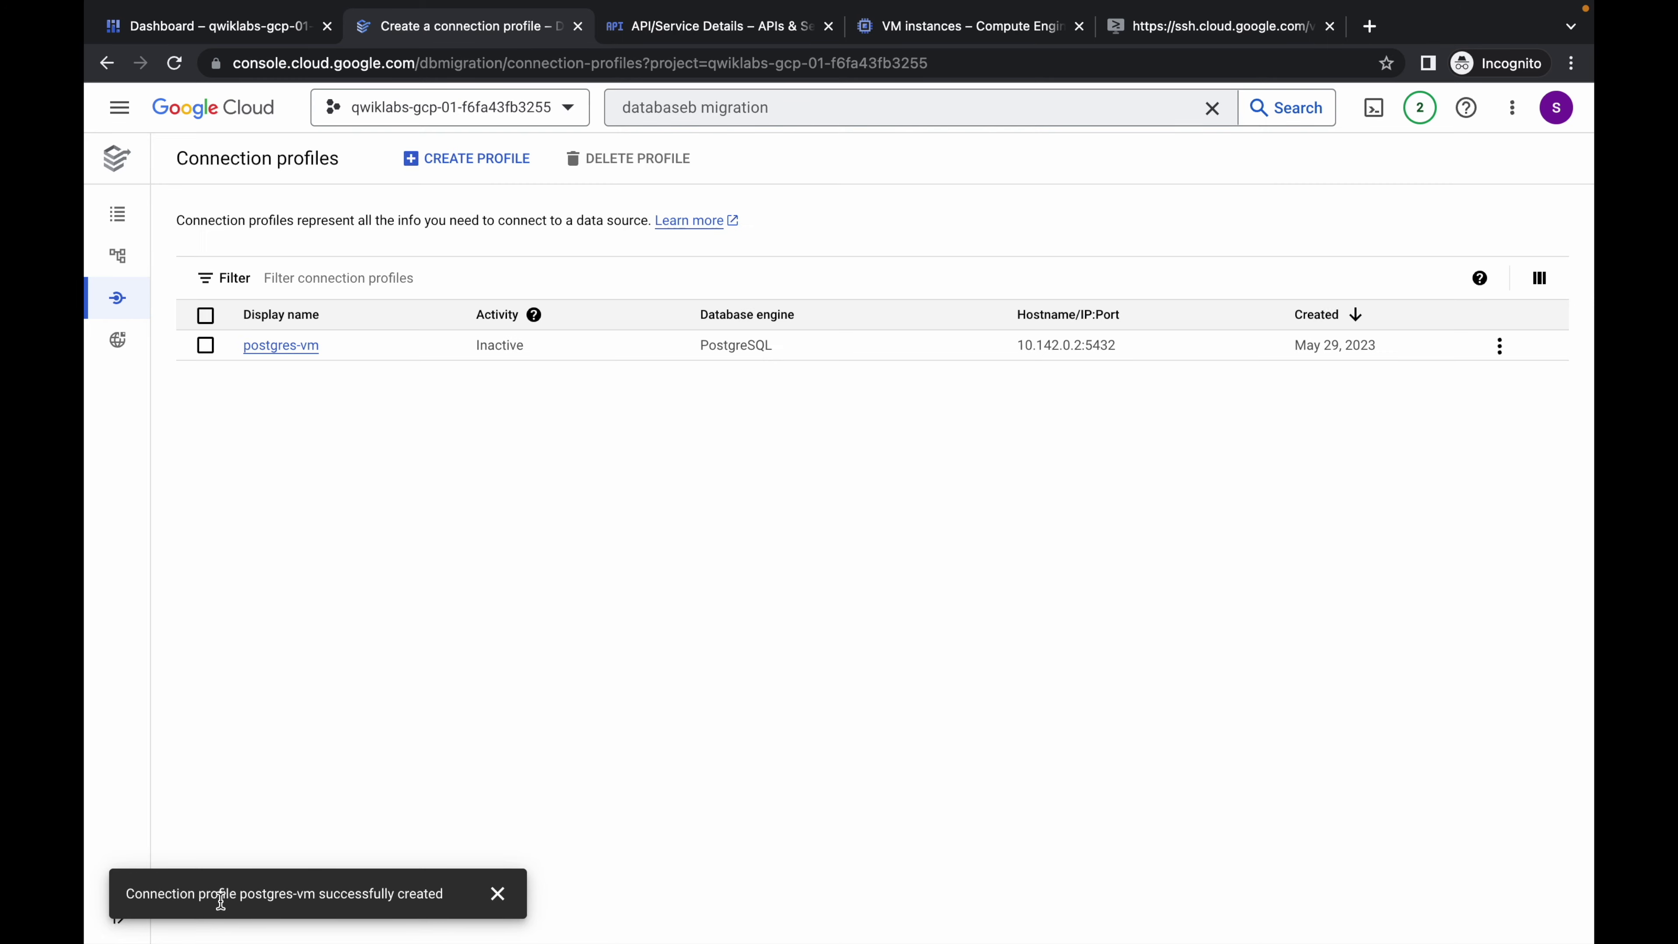
- Check the lab progress for creating a connection profile for the PostgreSQL source instance
key(ctrl+Left)
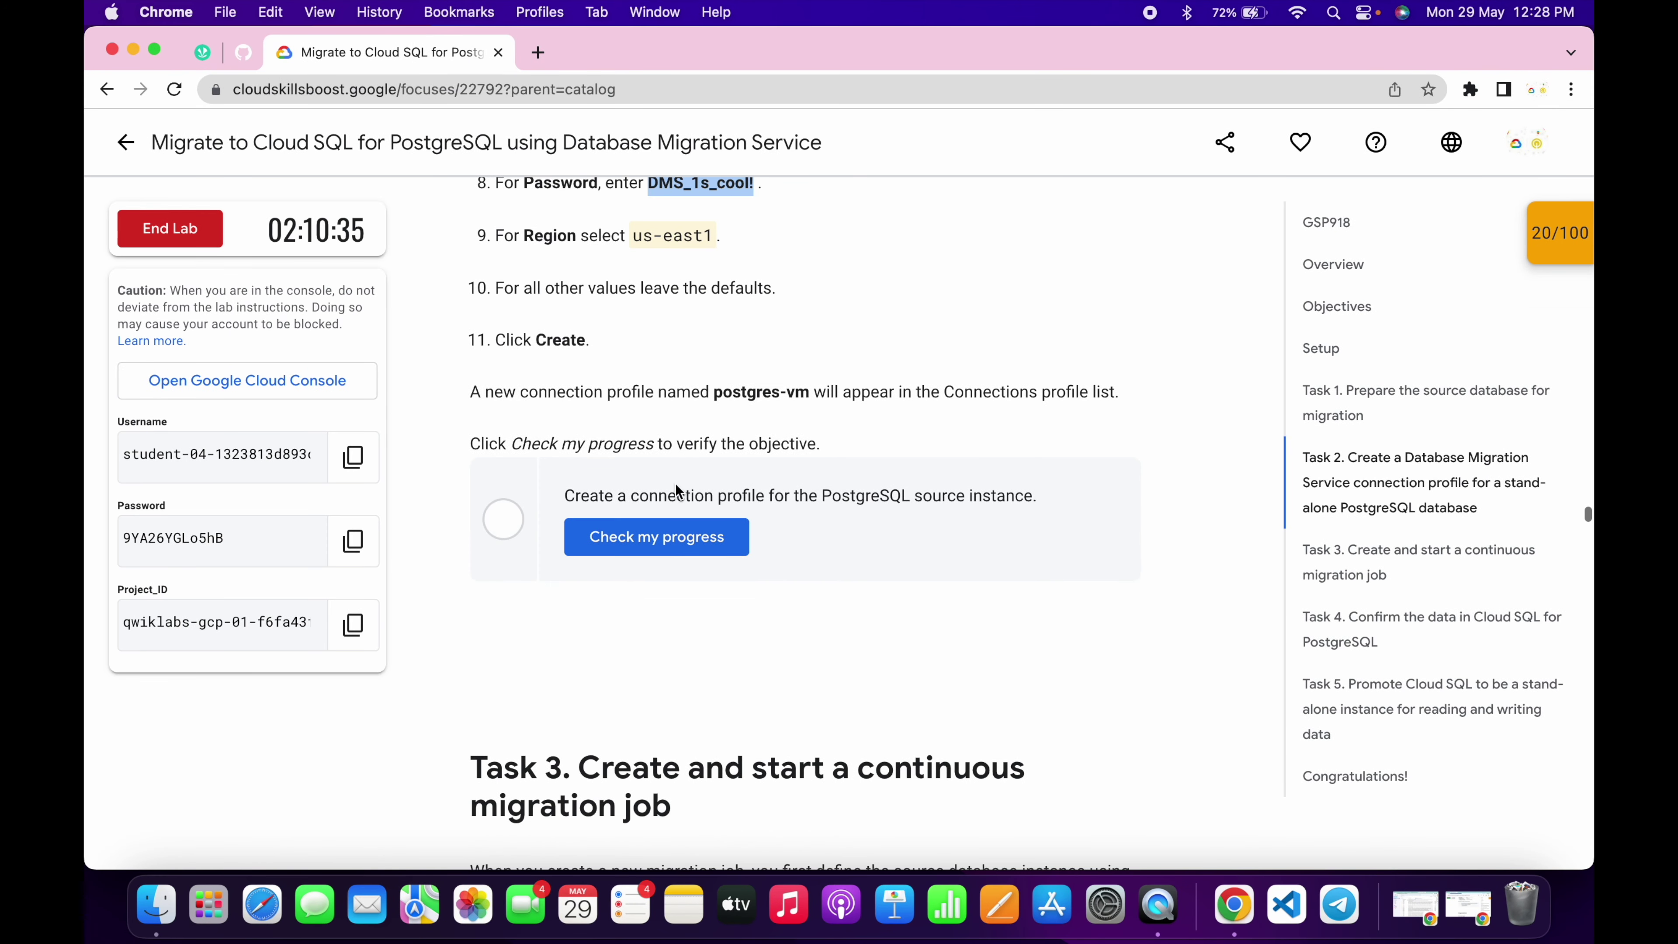
click(680, 535)
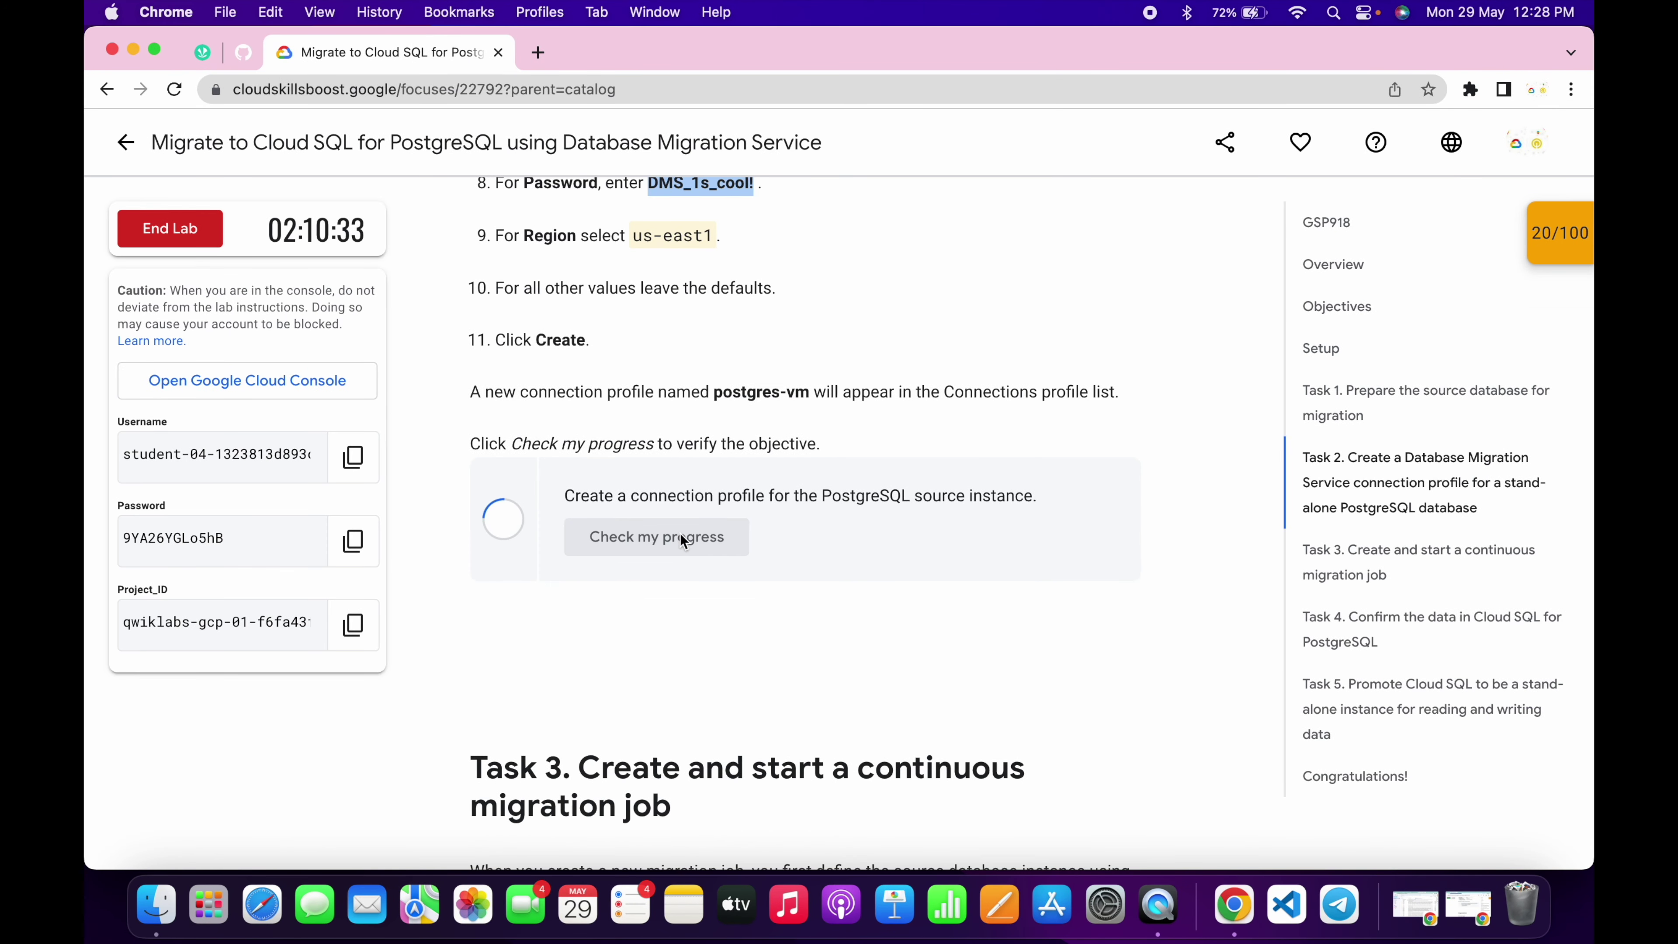
scroll(681, 539, down, 3)
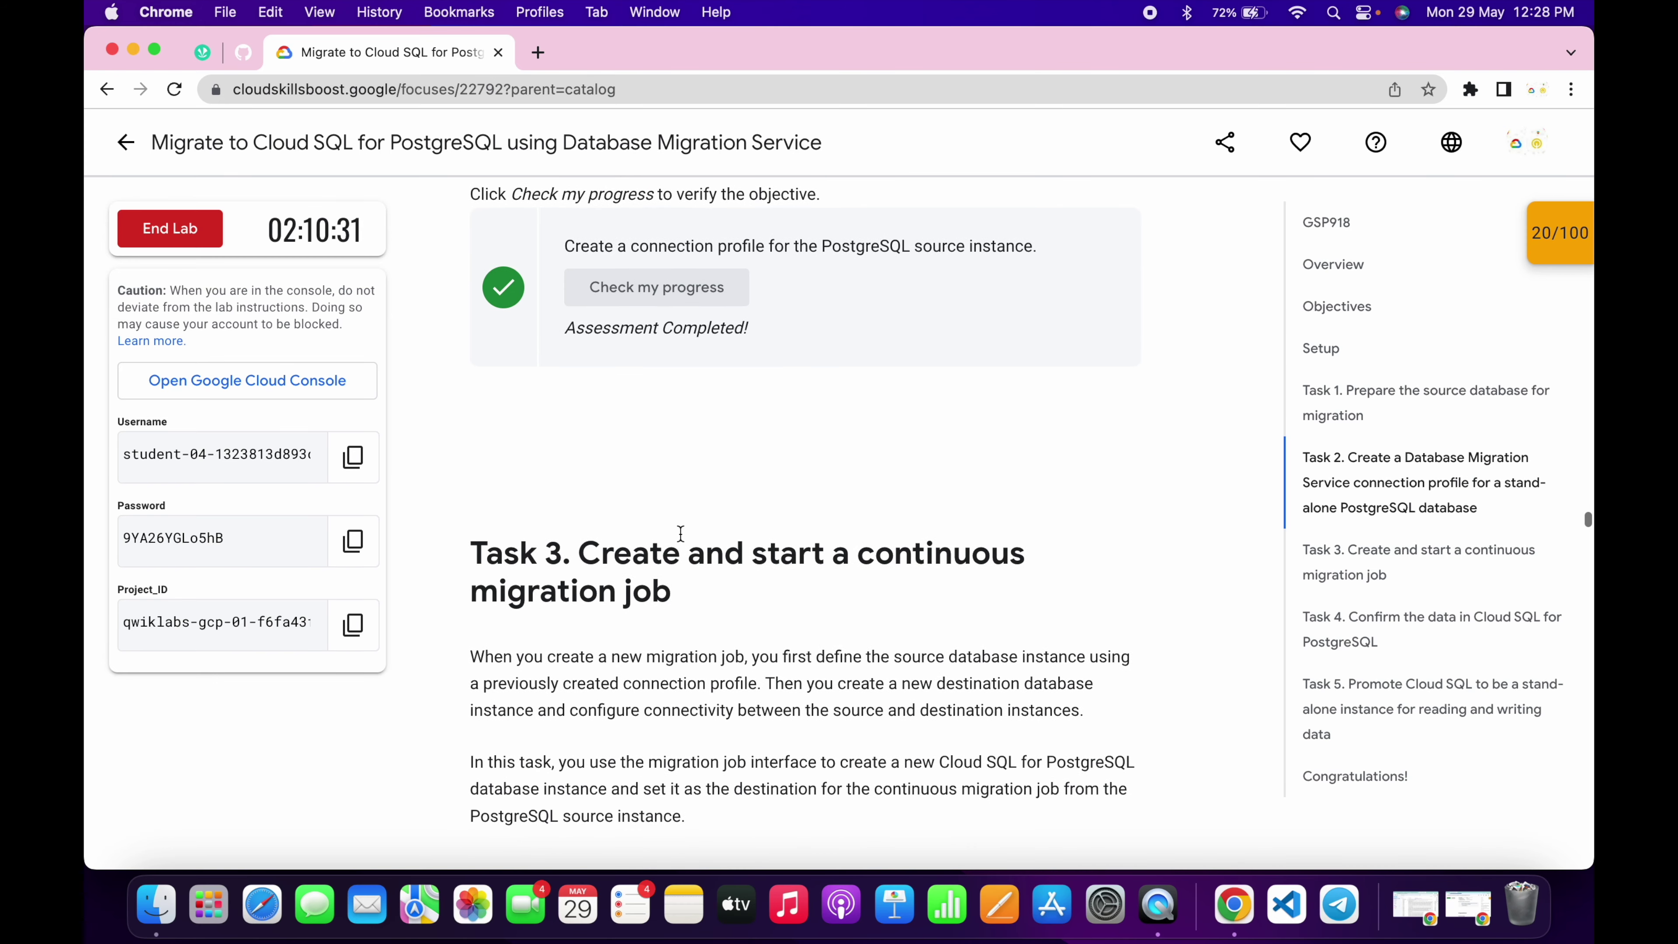
- Start a new migration job in the Cloud console and name it vm-to-cloudsql, copied from the lab instructions
key(ctrl+Right)
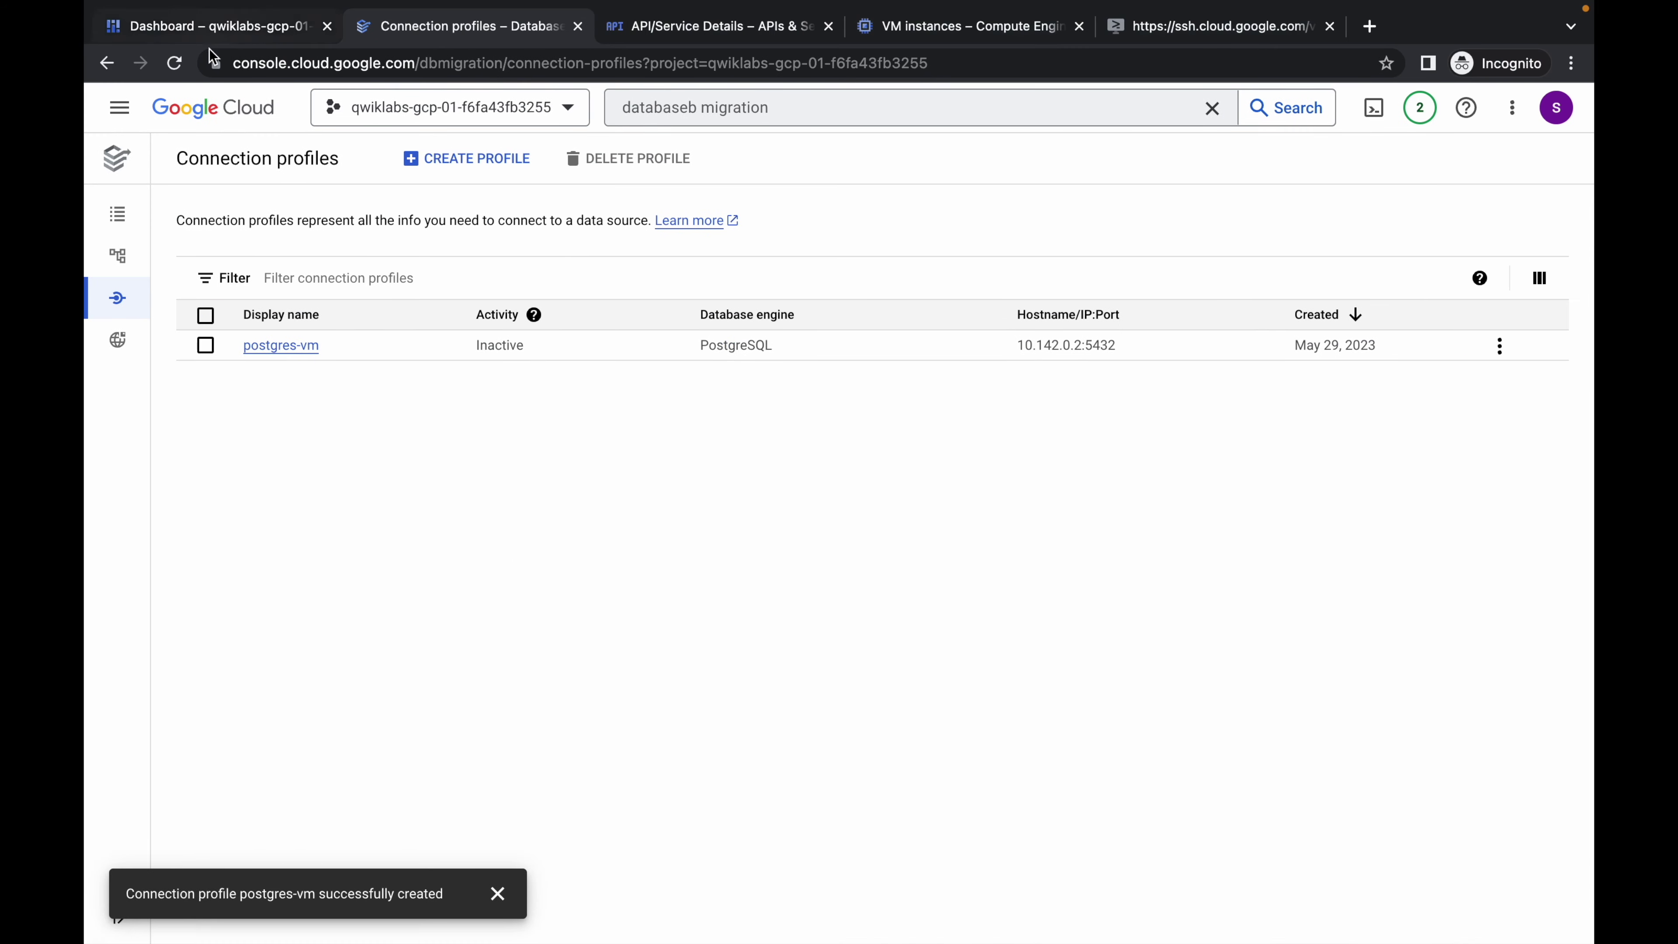
click(176, 63)
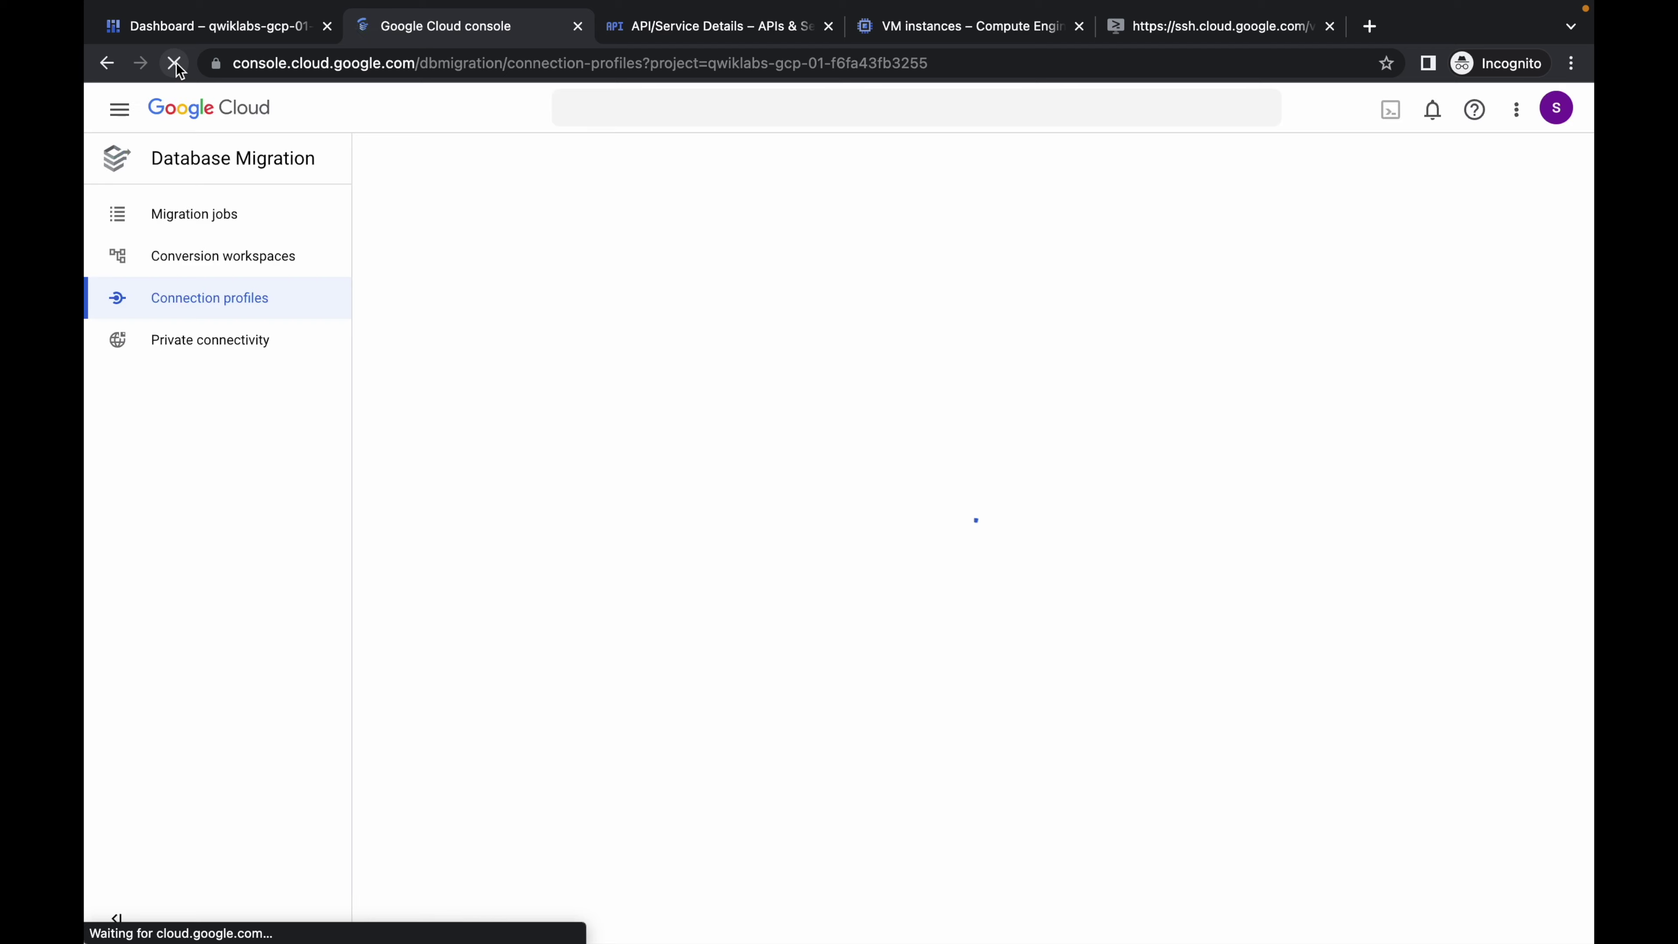
click(192, 235)
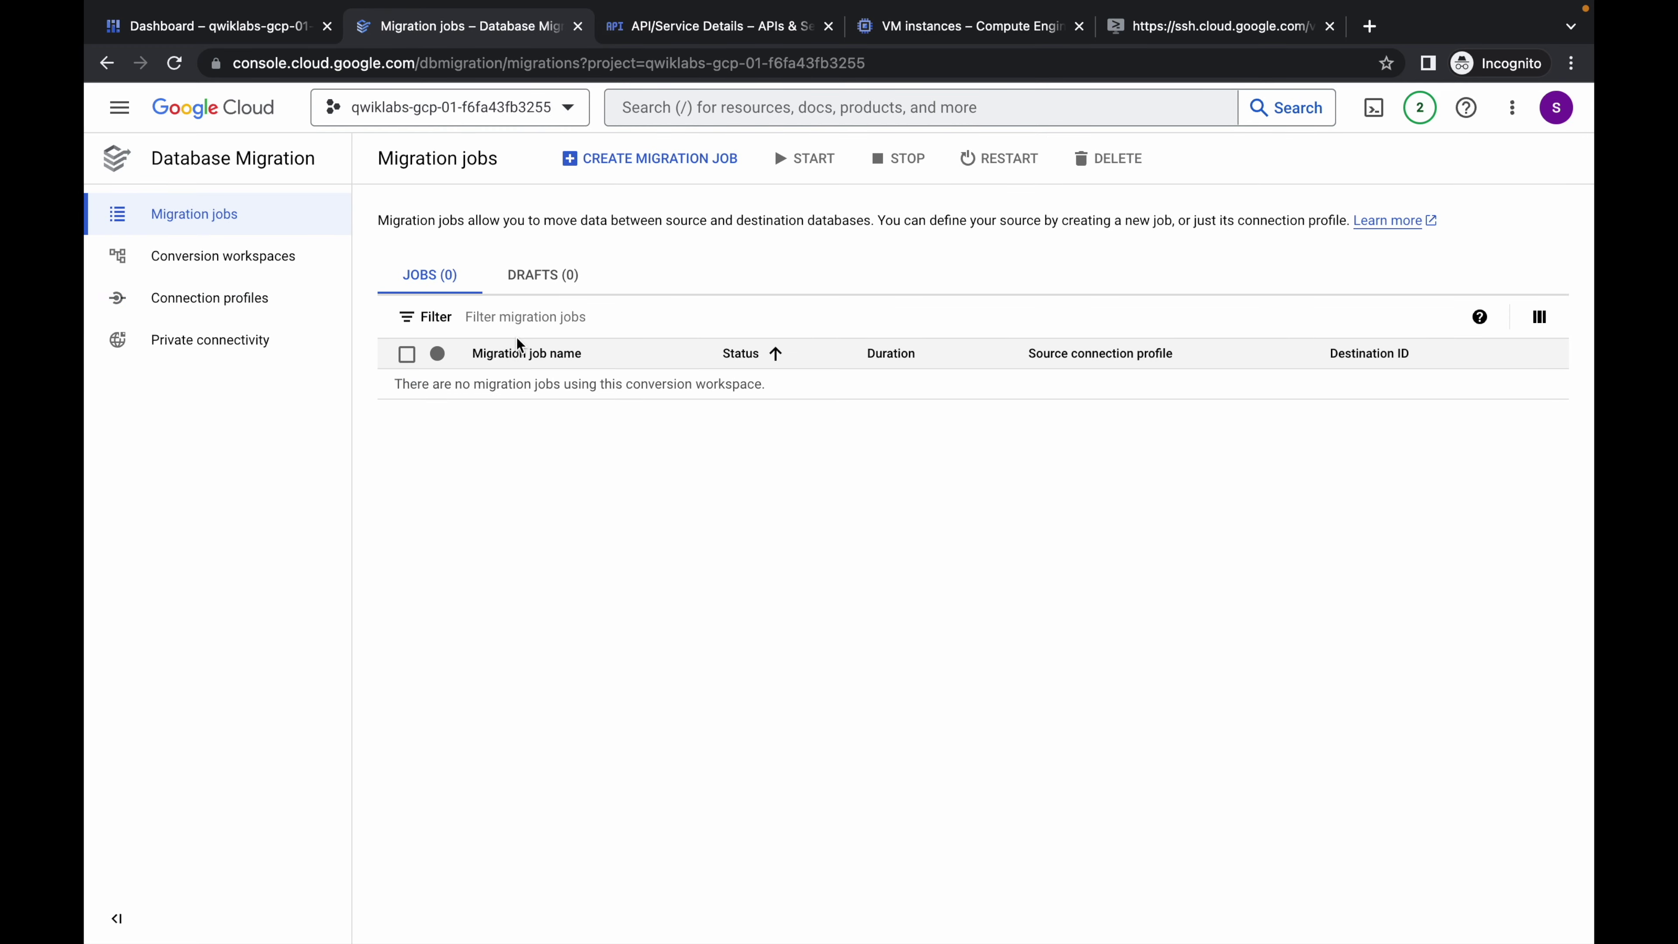
click(648, 153)
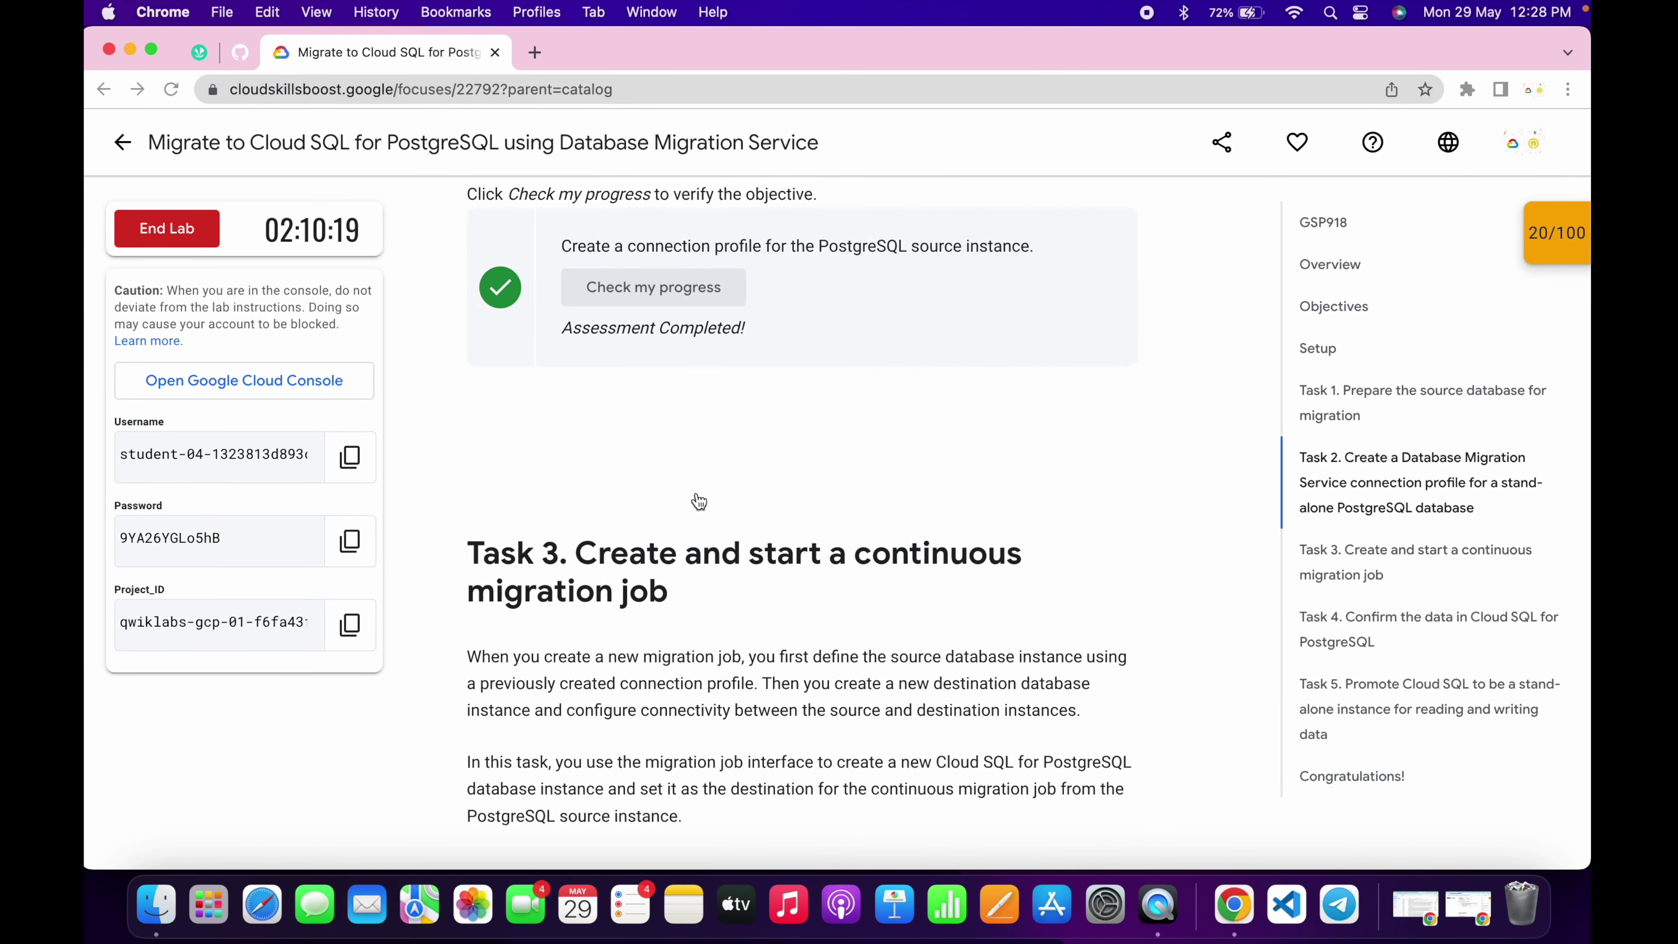
scroll(696, 492, down, 5)
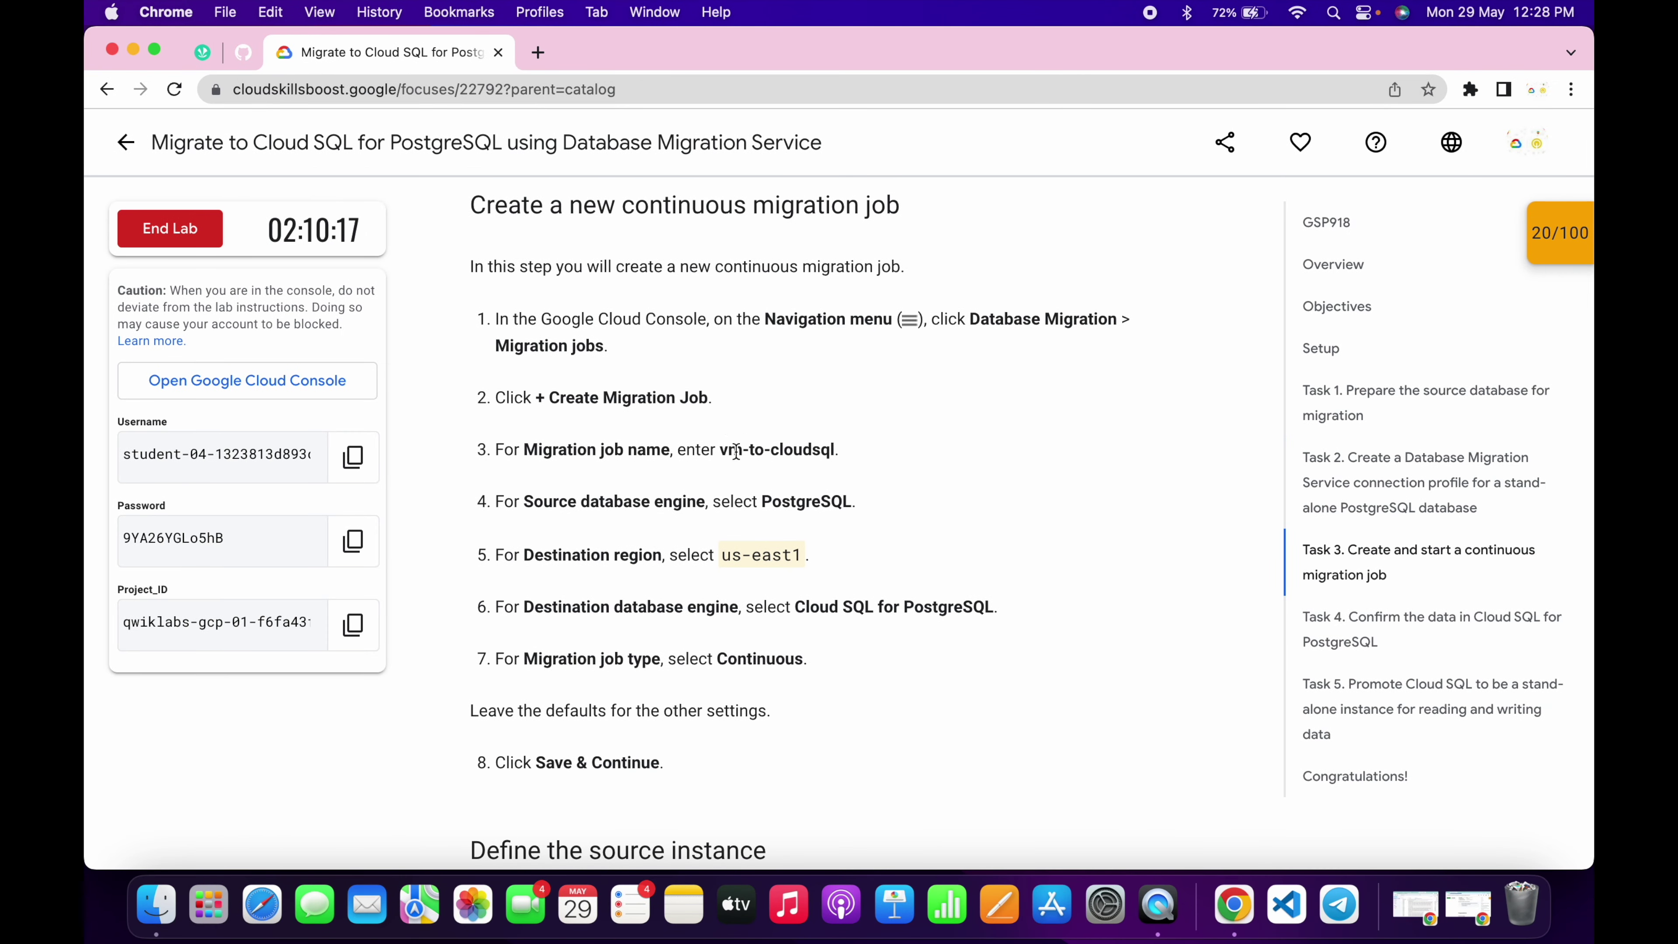
scroll(752, 453, up, 5)
drag(699, 448, 899, 443)
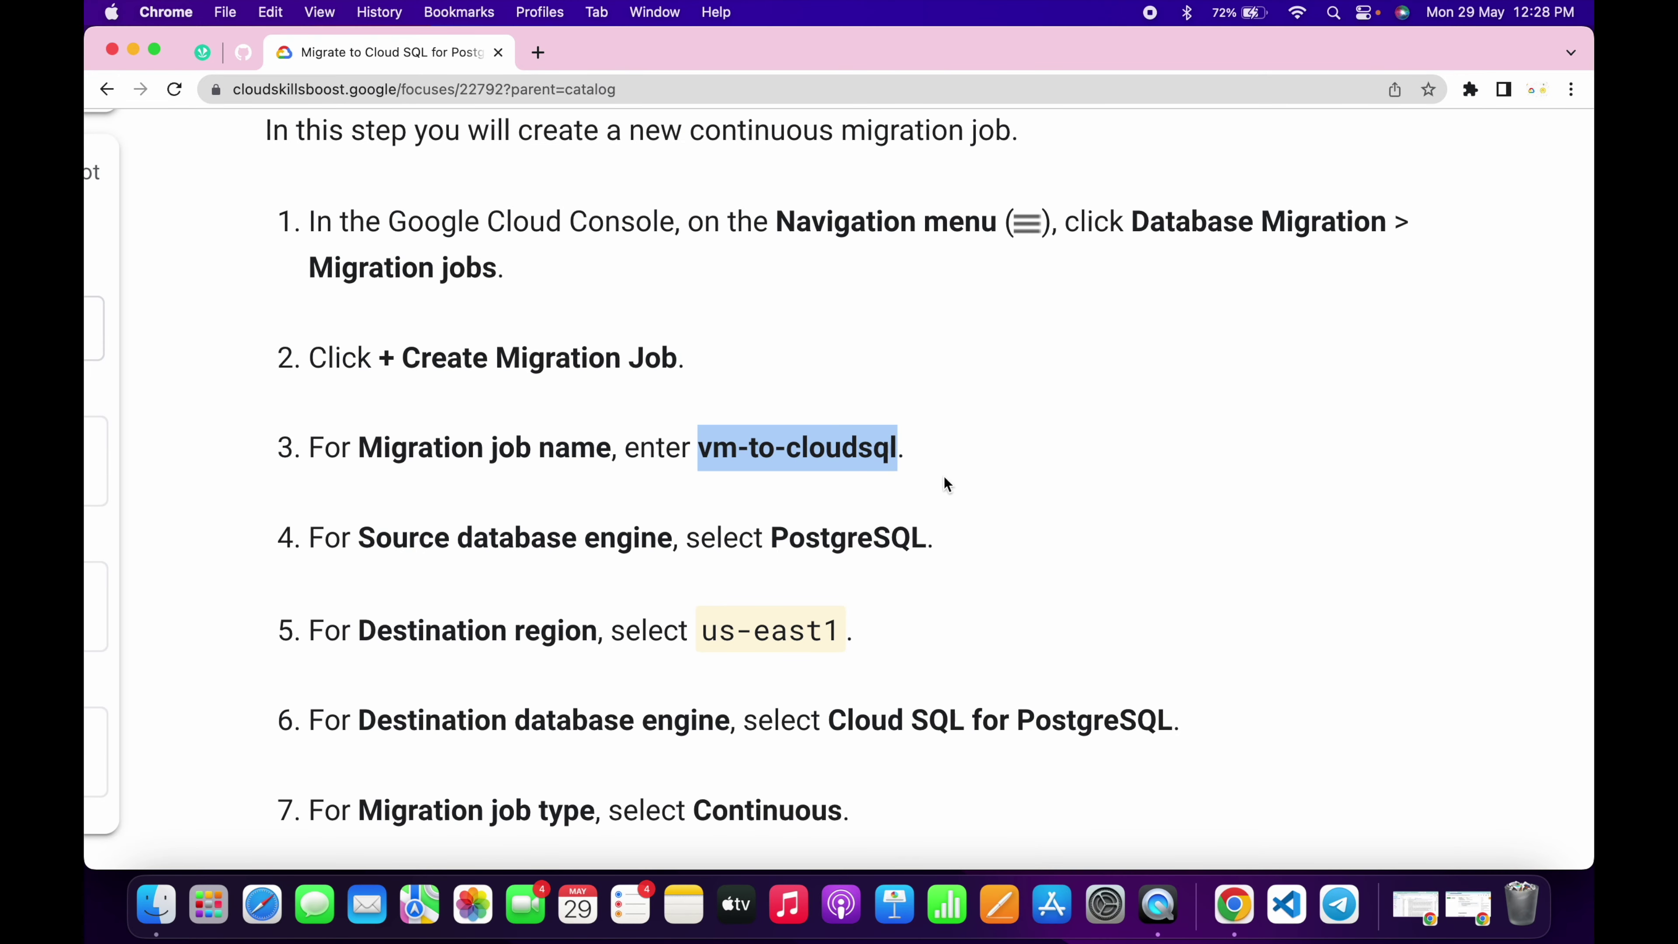
key(ctrl+Right)
click(667, 349)
key(super+v)
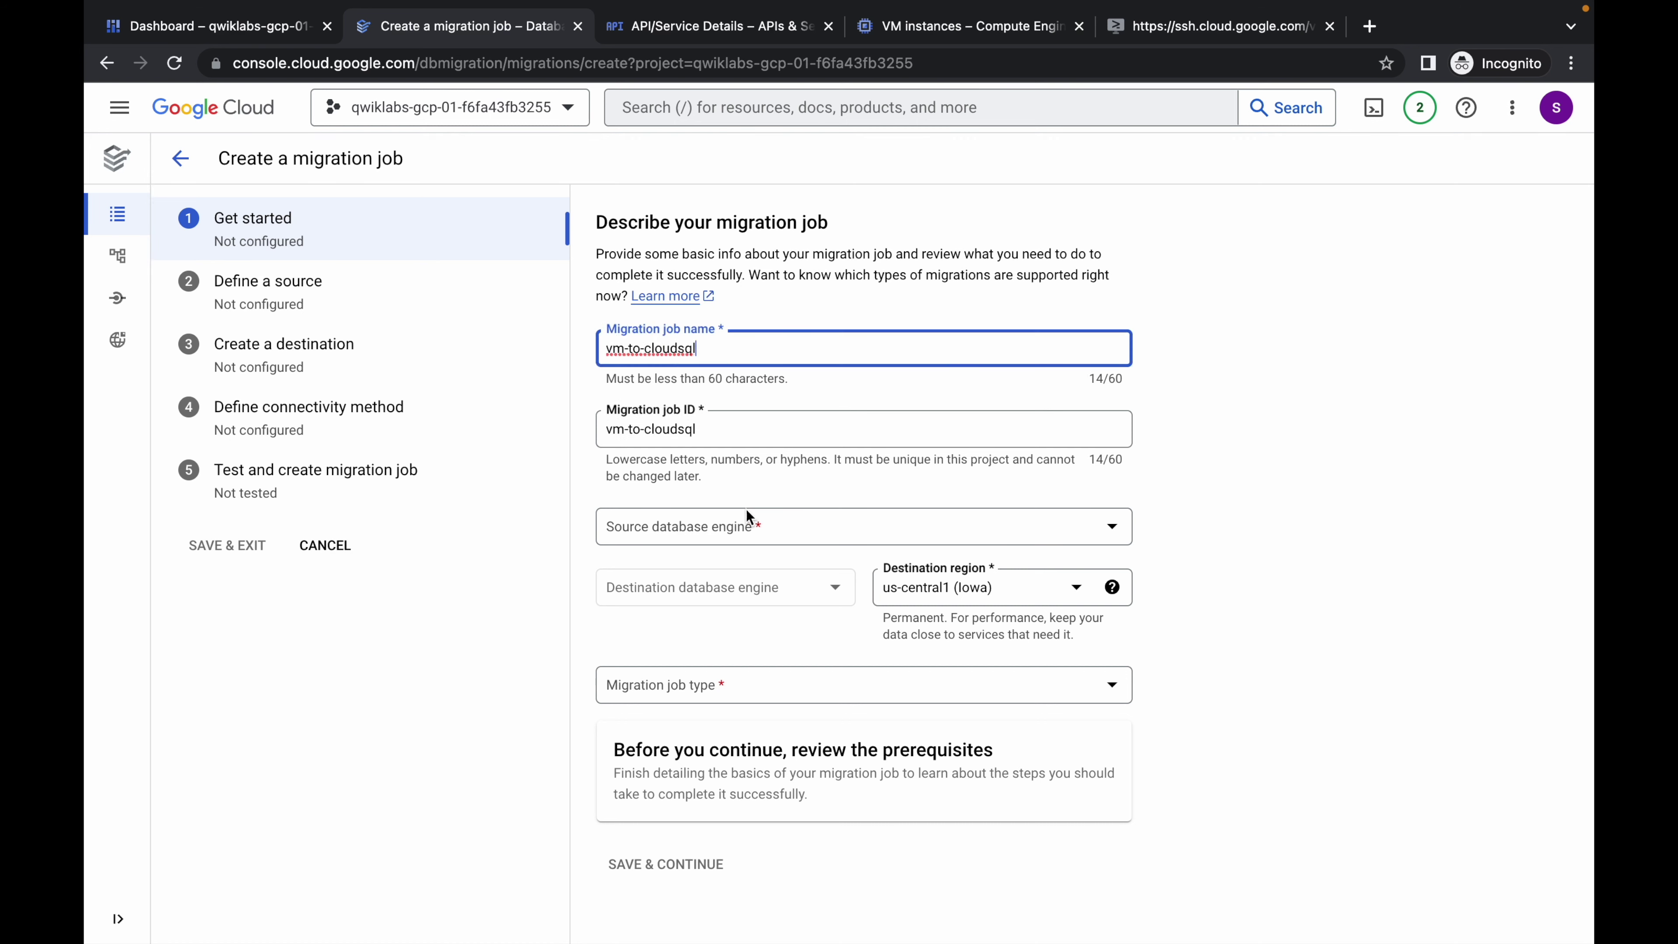
- Set the job's source database engine to PostgreSQL and its destination database engine to Cloud SQL for PostgreSQL
click(711, 524)
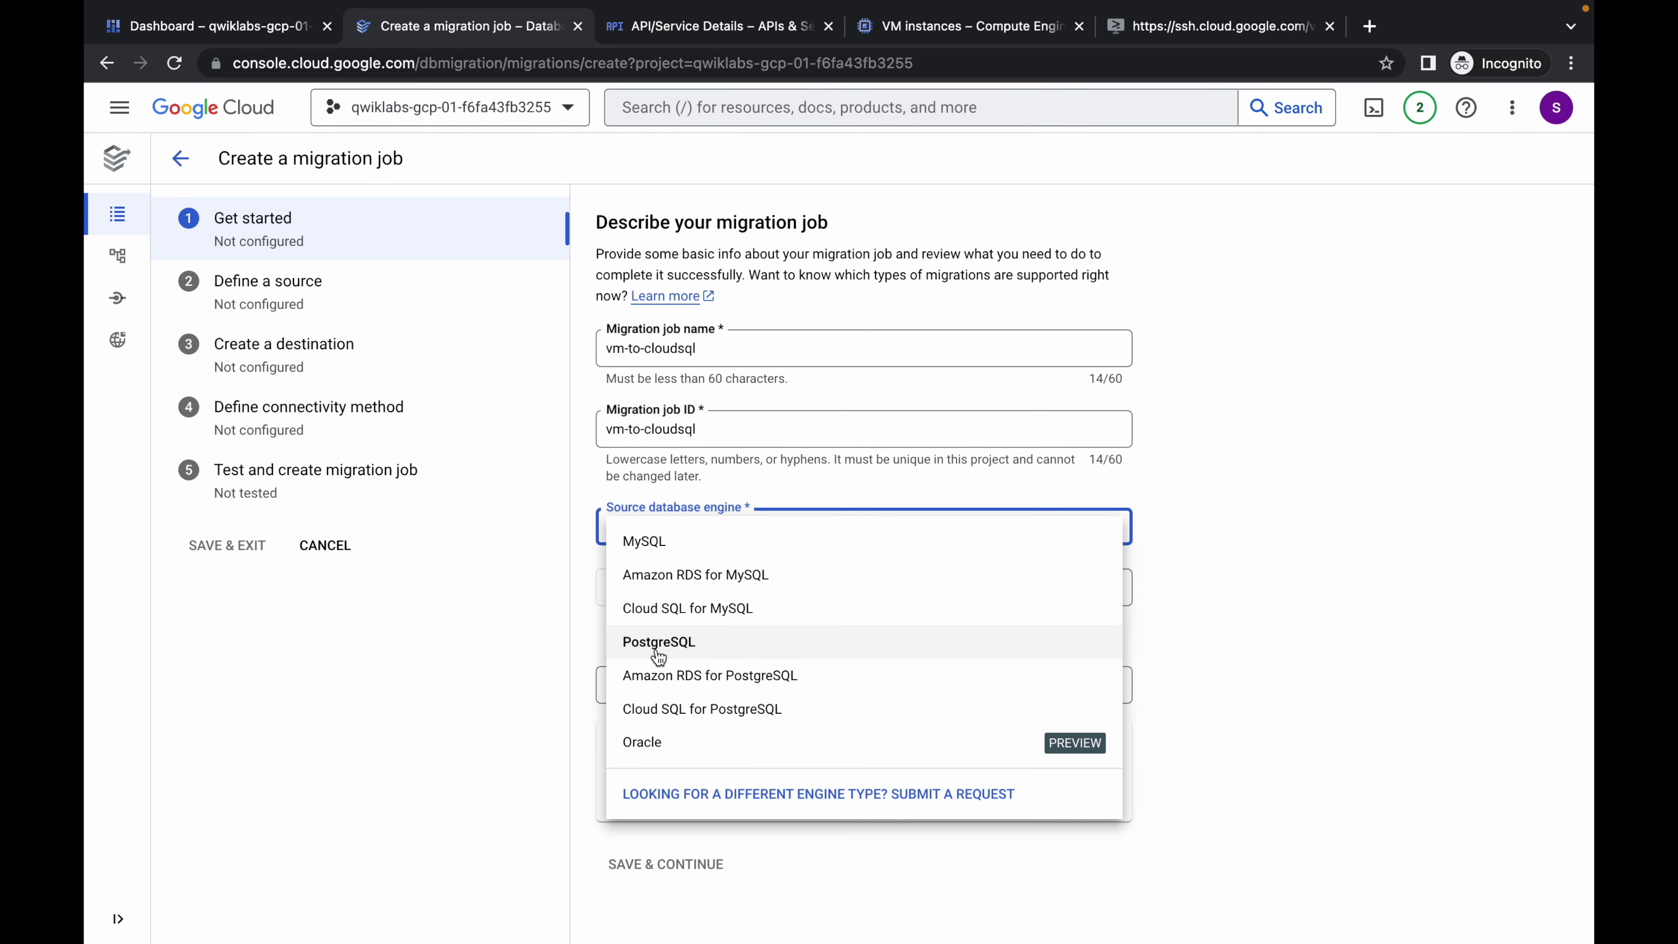
click(680, 645)
click(646, 594)
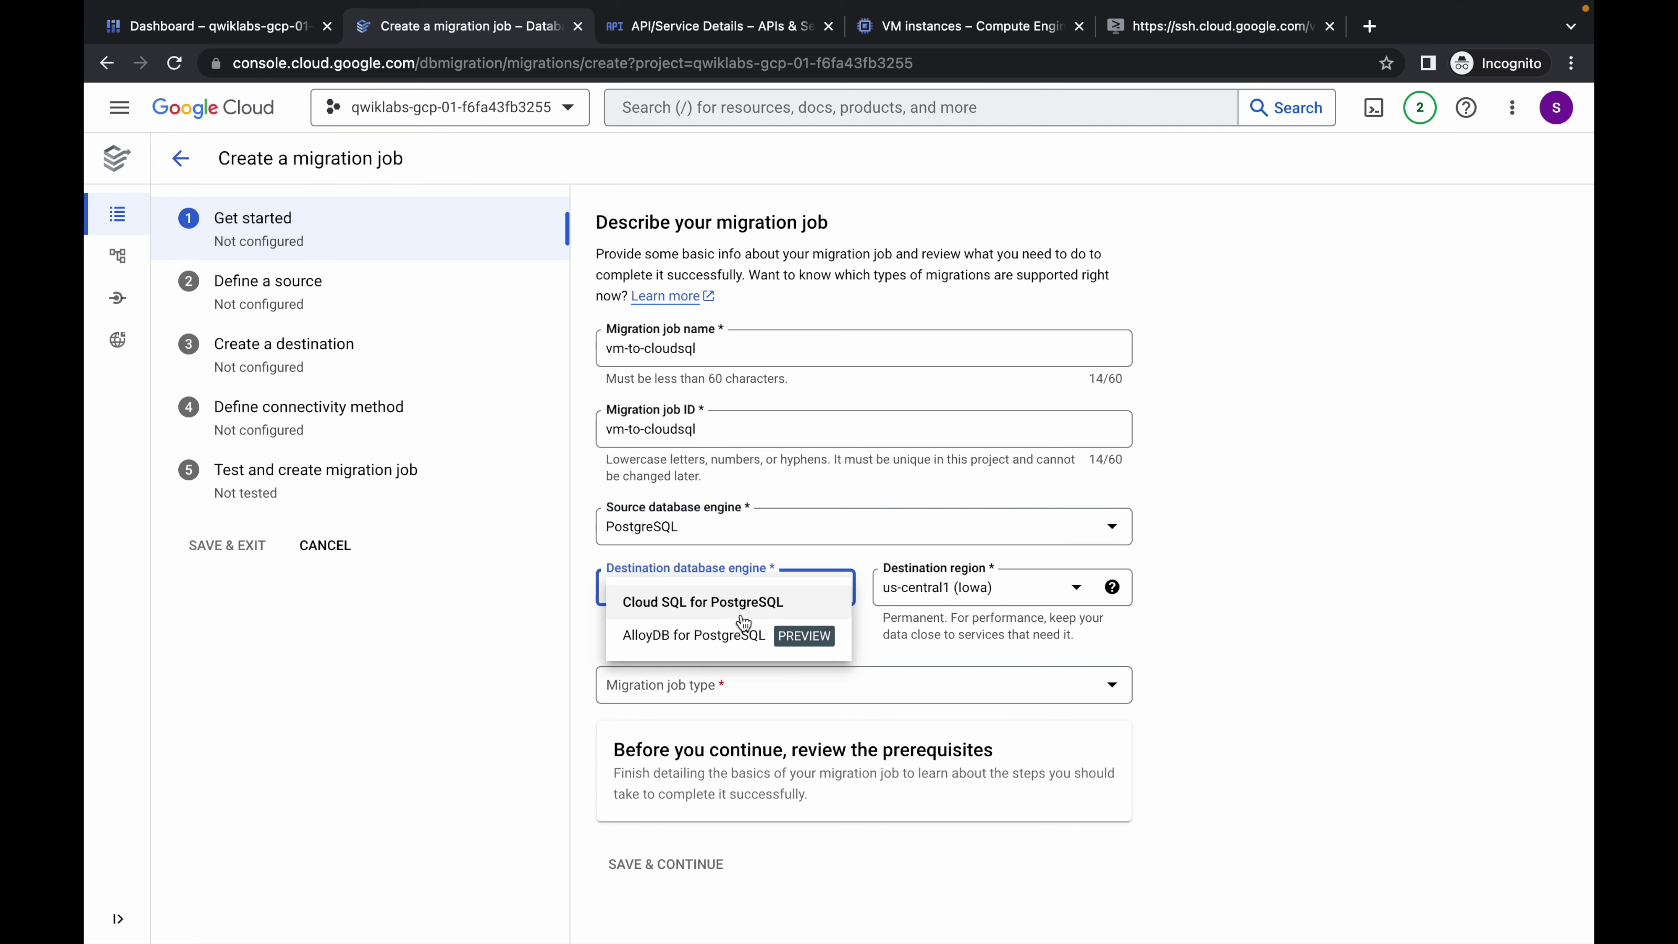
click(664, 613)
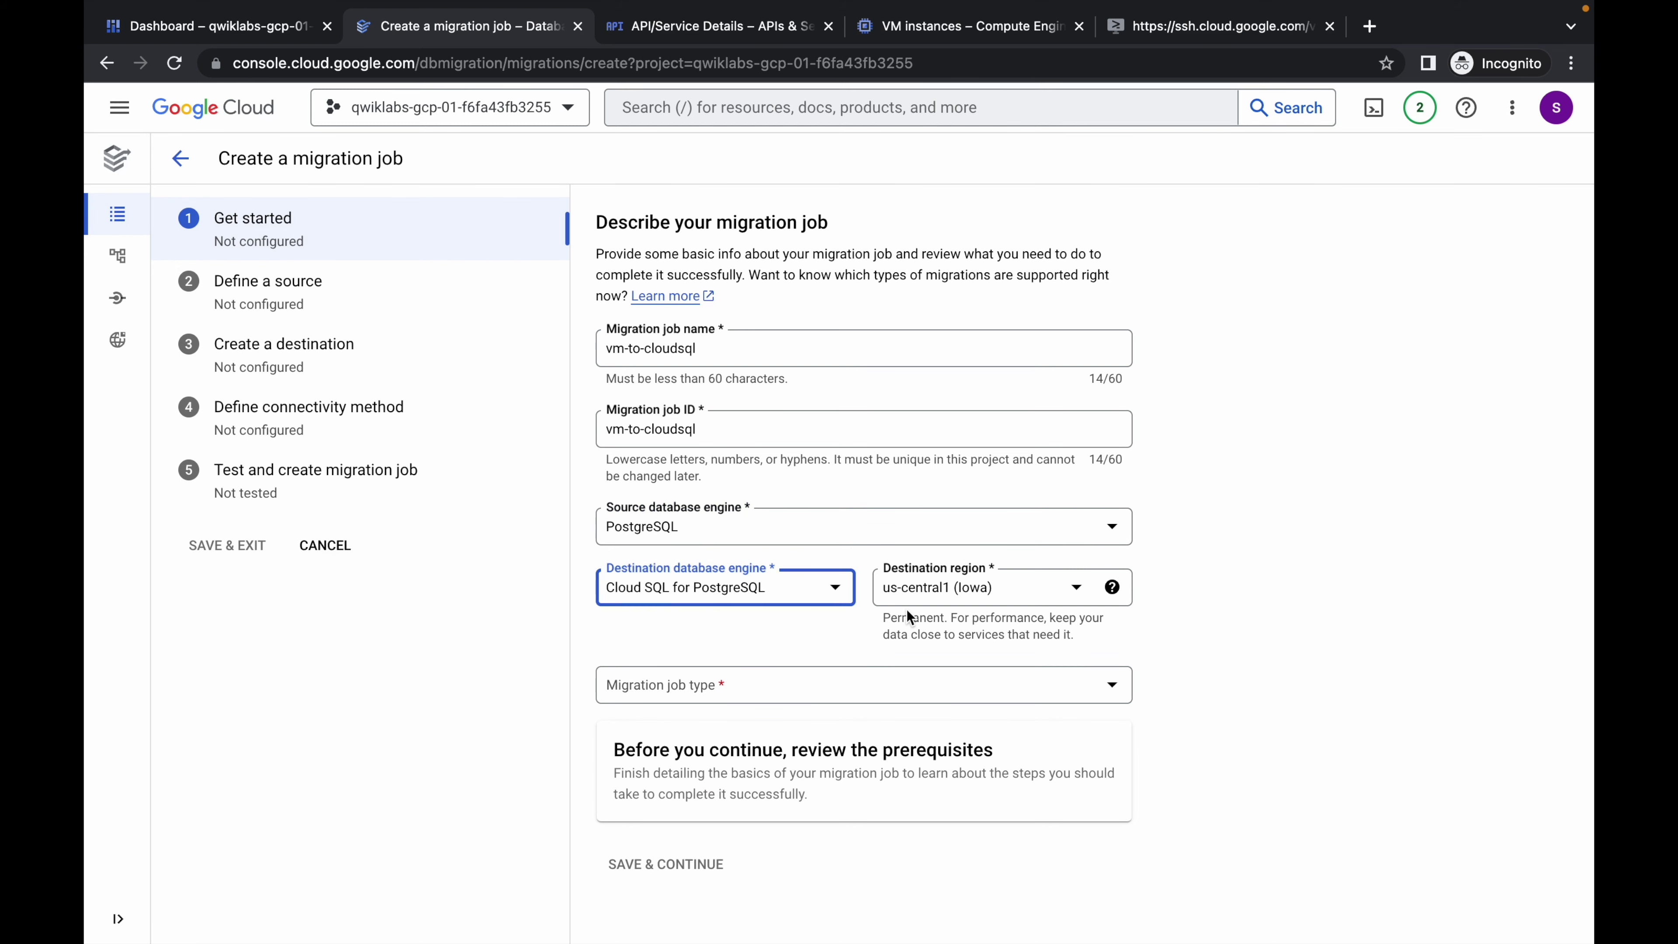
- Look up the destination region in the lab instructions and set it to us-east1 (South Carolina)
key(ctrl+Left)
drag(702, 548, 841, 548)
key(ctrl+Right)
click(956, 599)
click(967, 505)
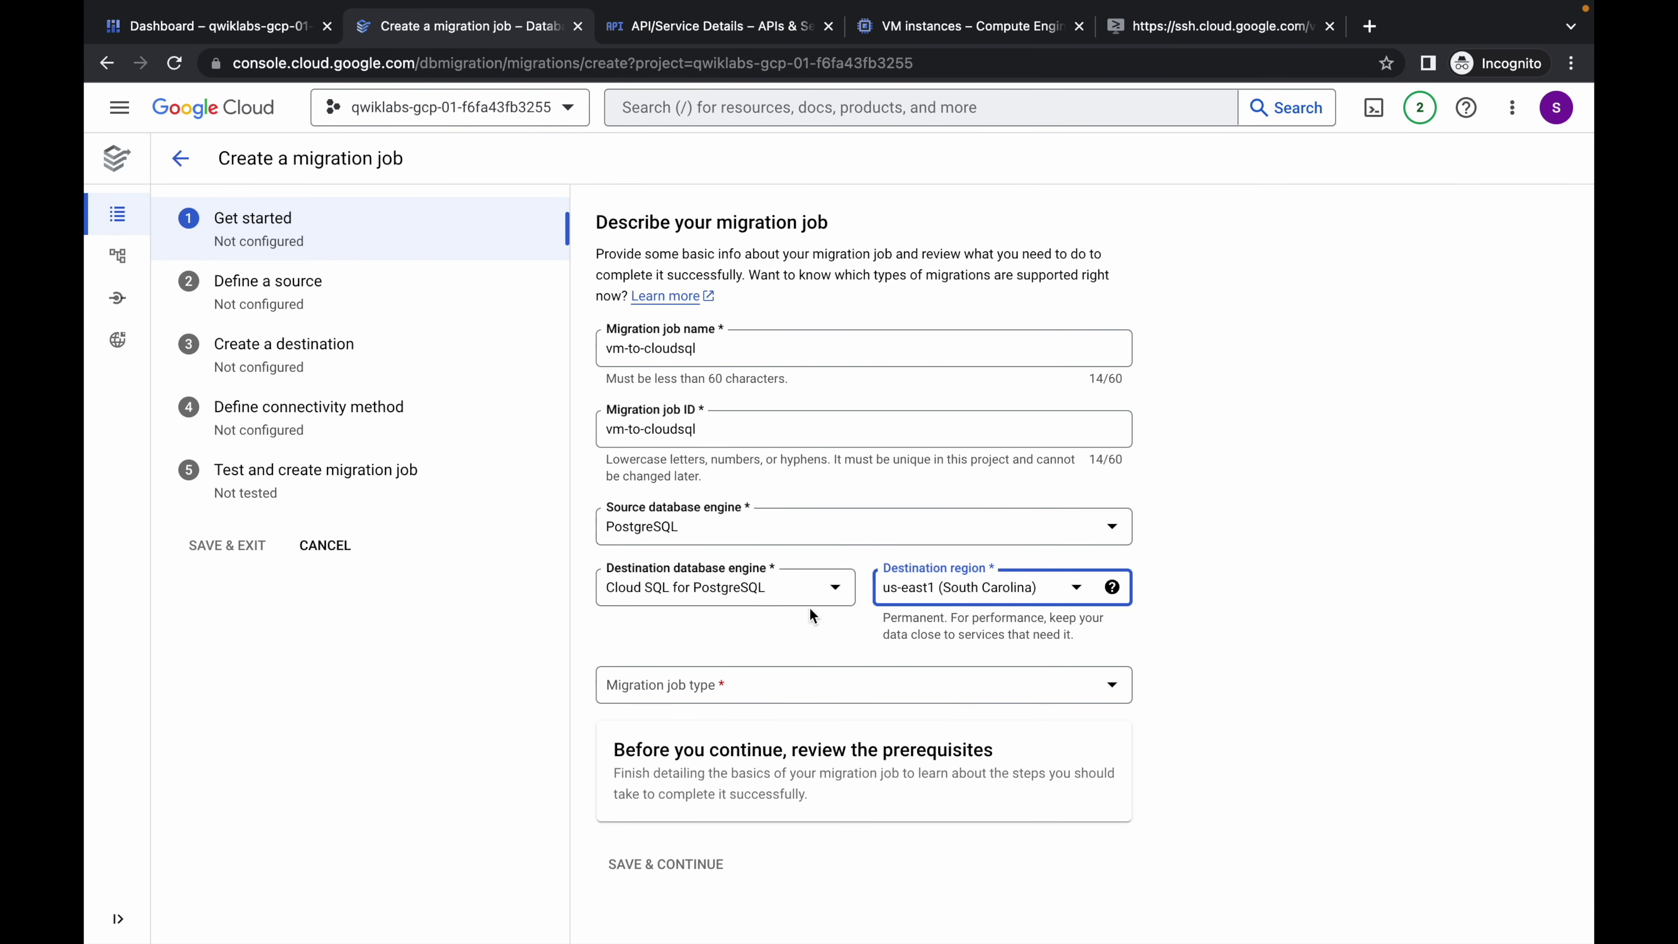
- Set the migration job type to Continuous, then save and continue to the source definition
click(689, 677)
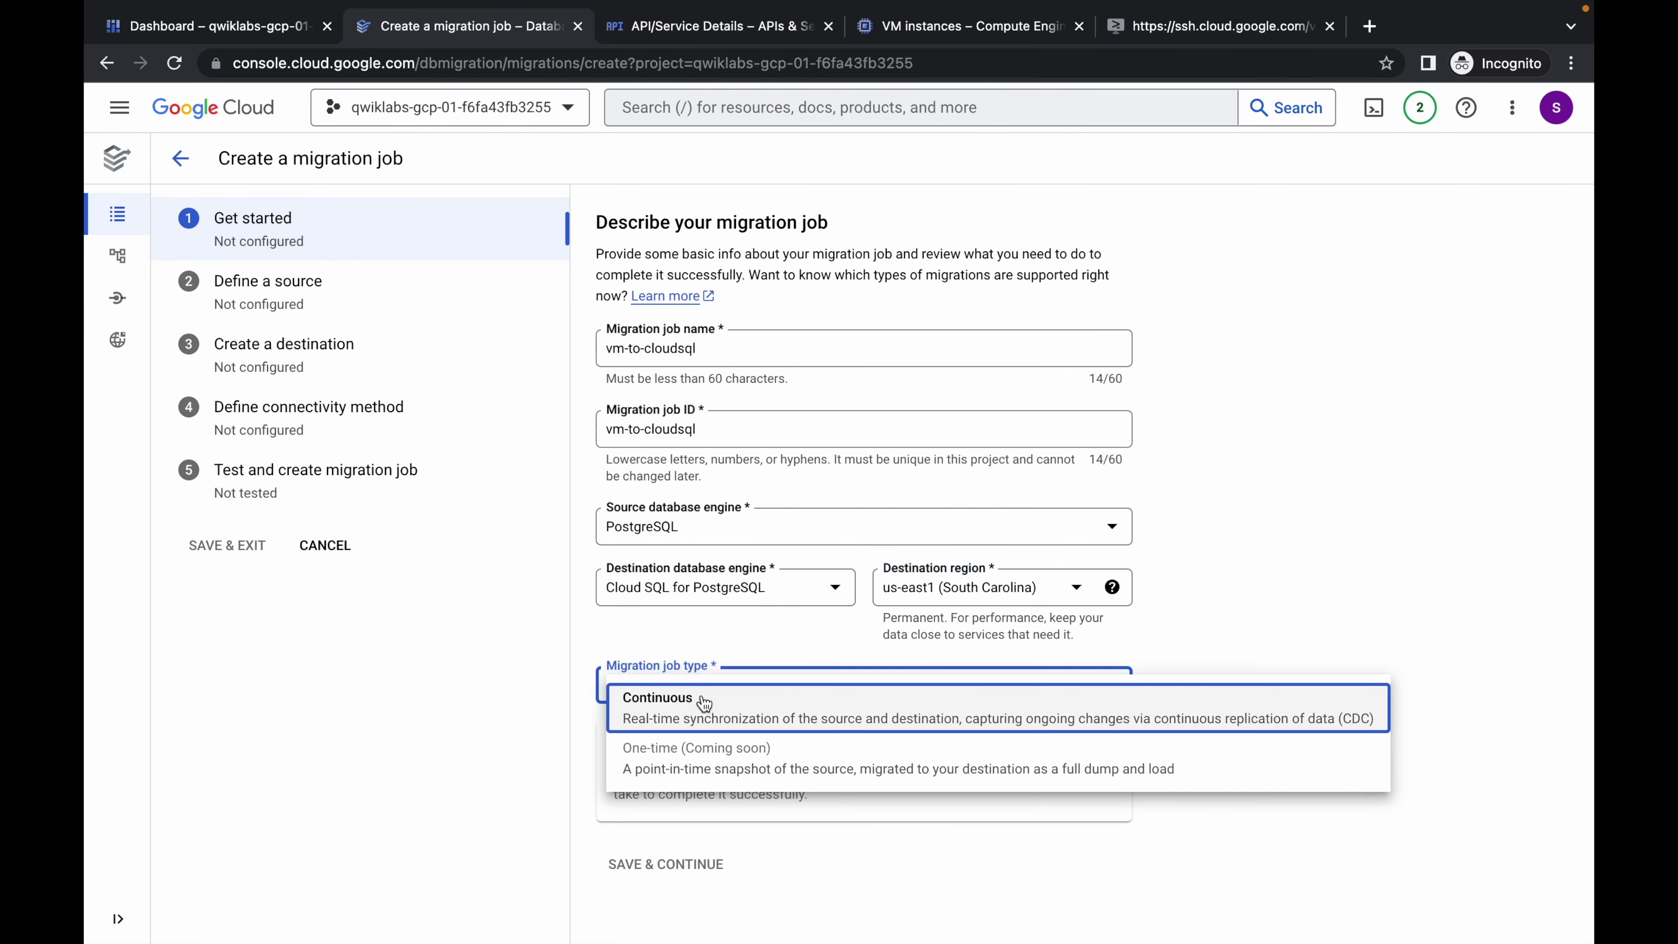
click(662, 714)
scroll(762, 860, down, 3)
click(636, 896)
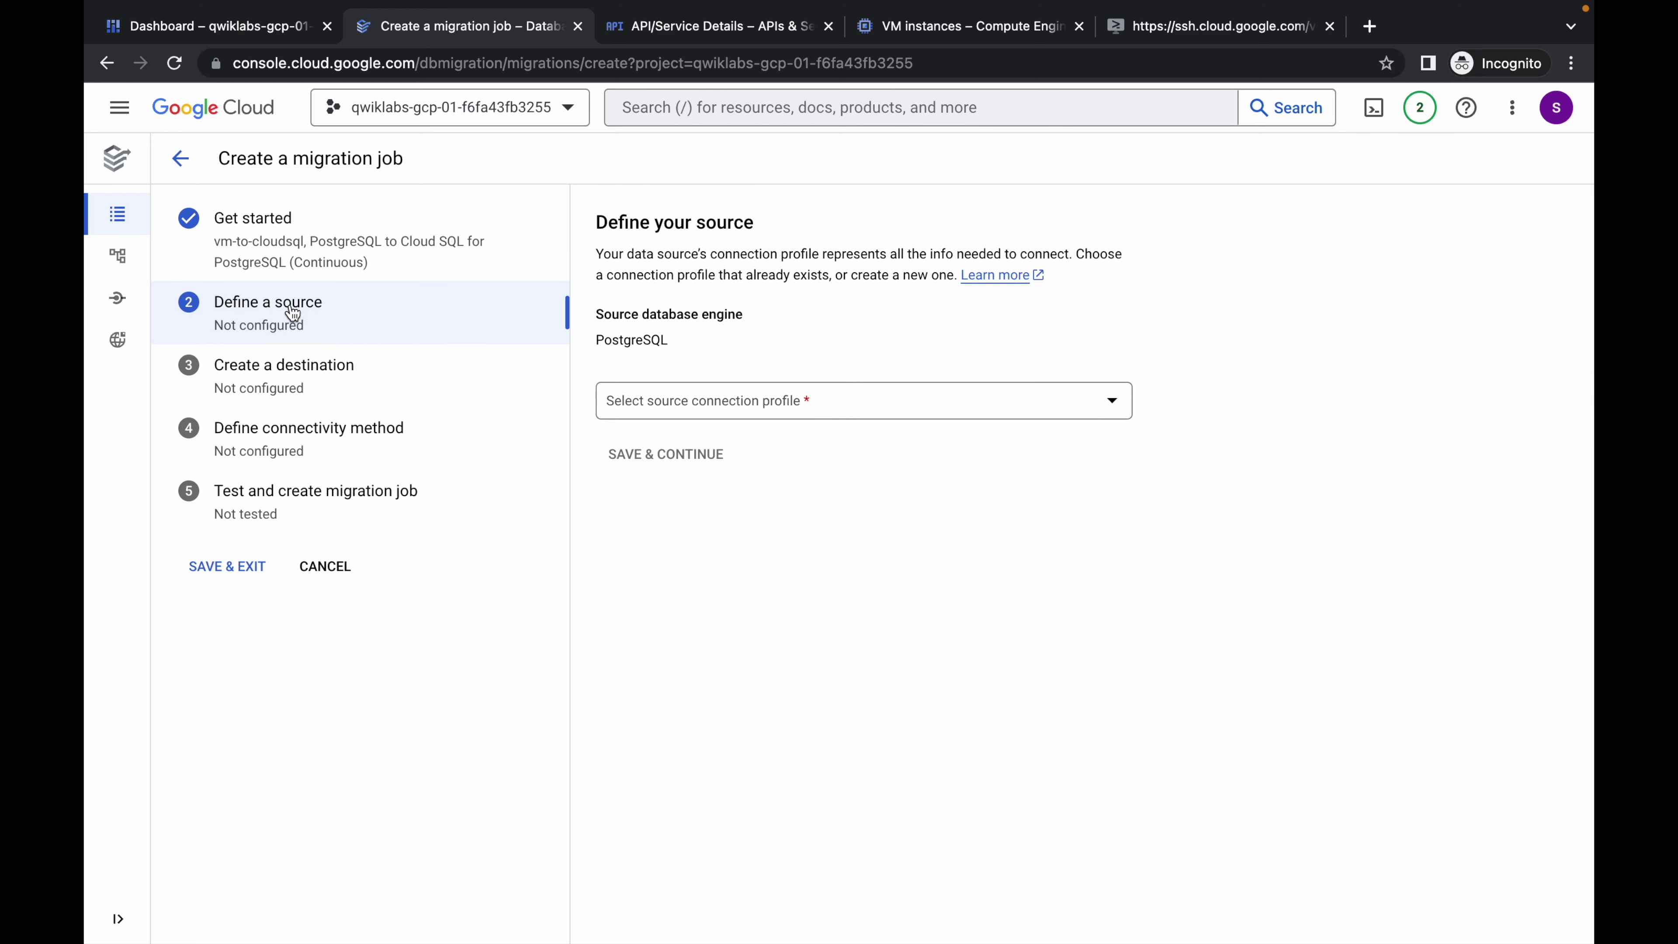
- Select postgres-vm as the source connection profile, then save and continue to the destination settings
click(861, 400)
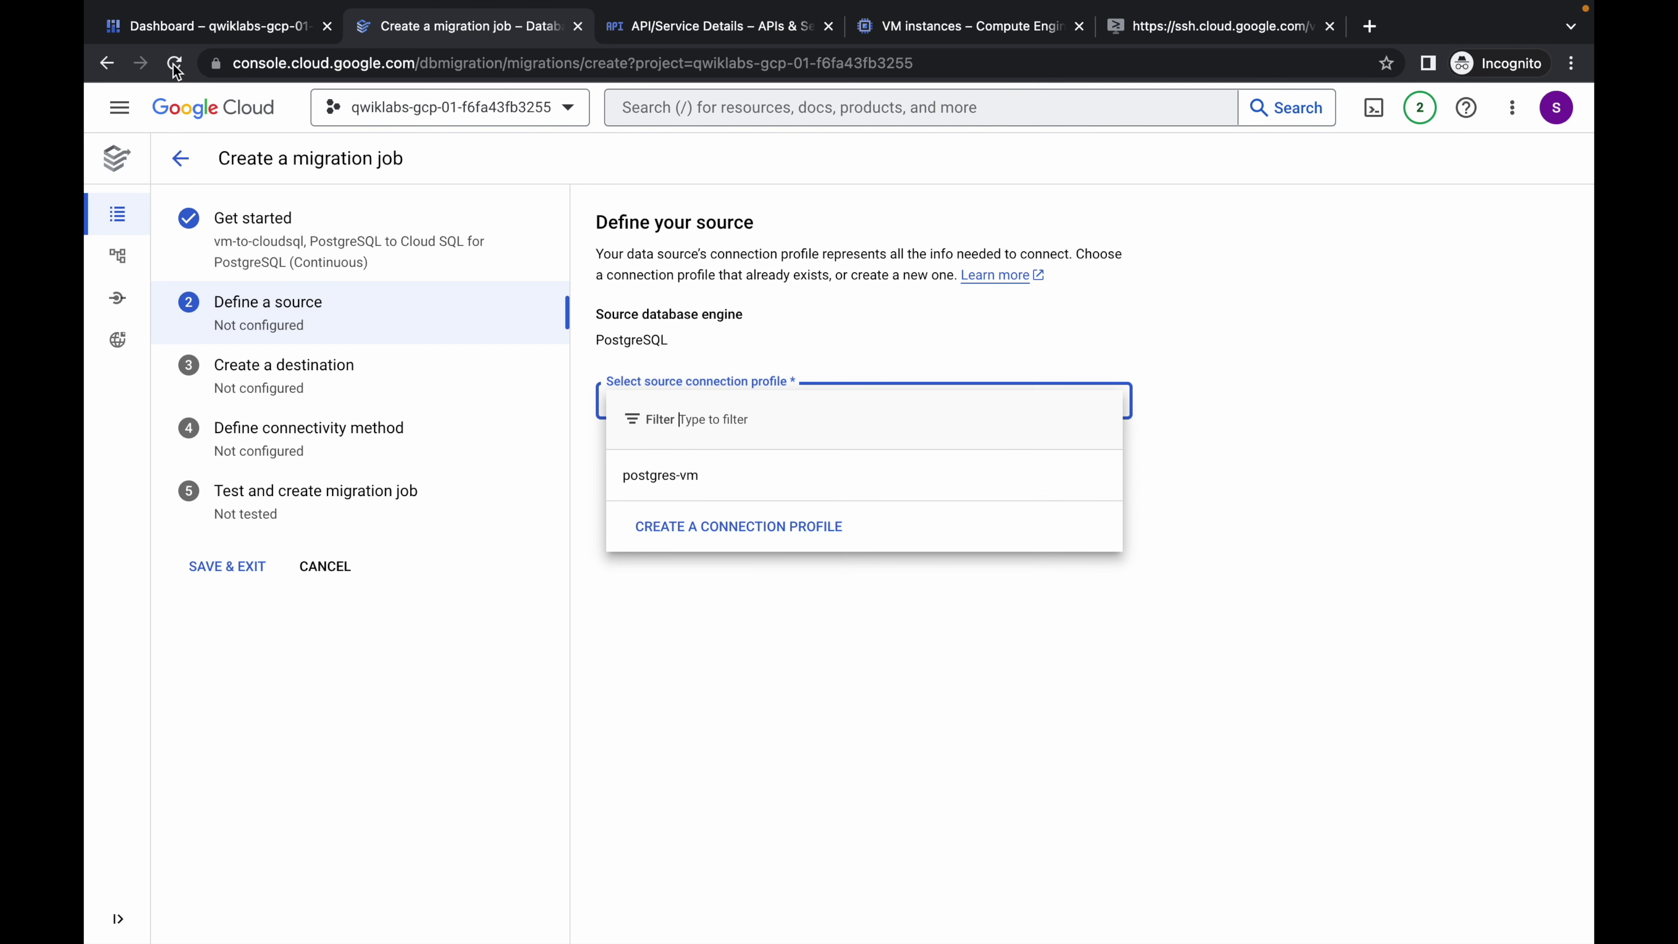
click(684, 476)
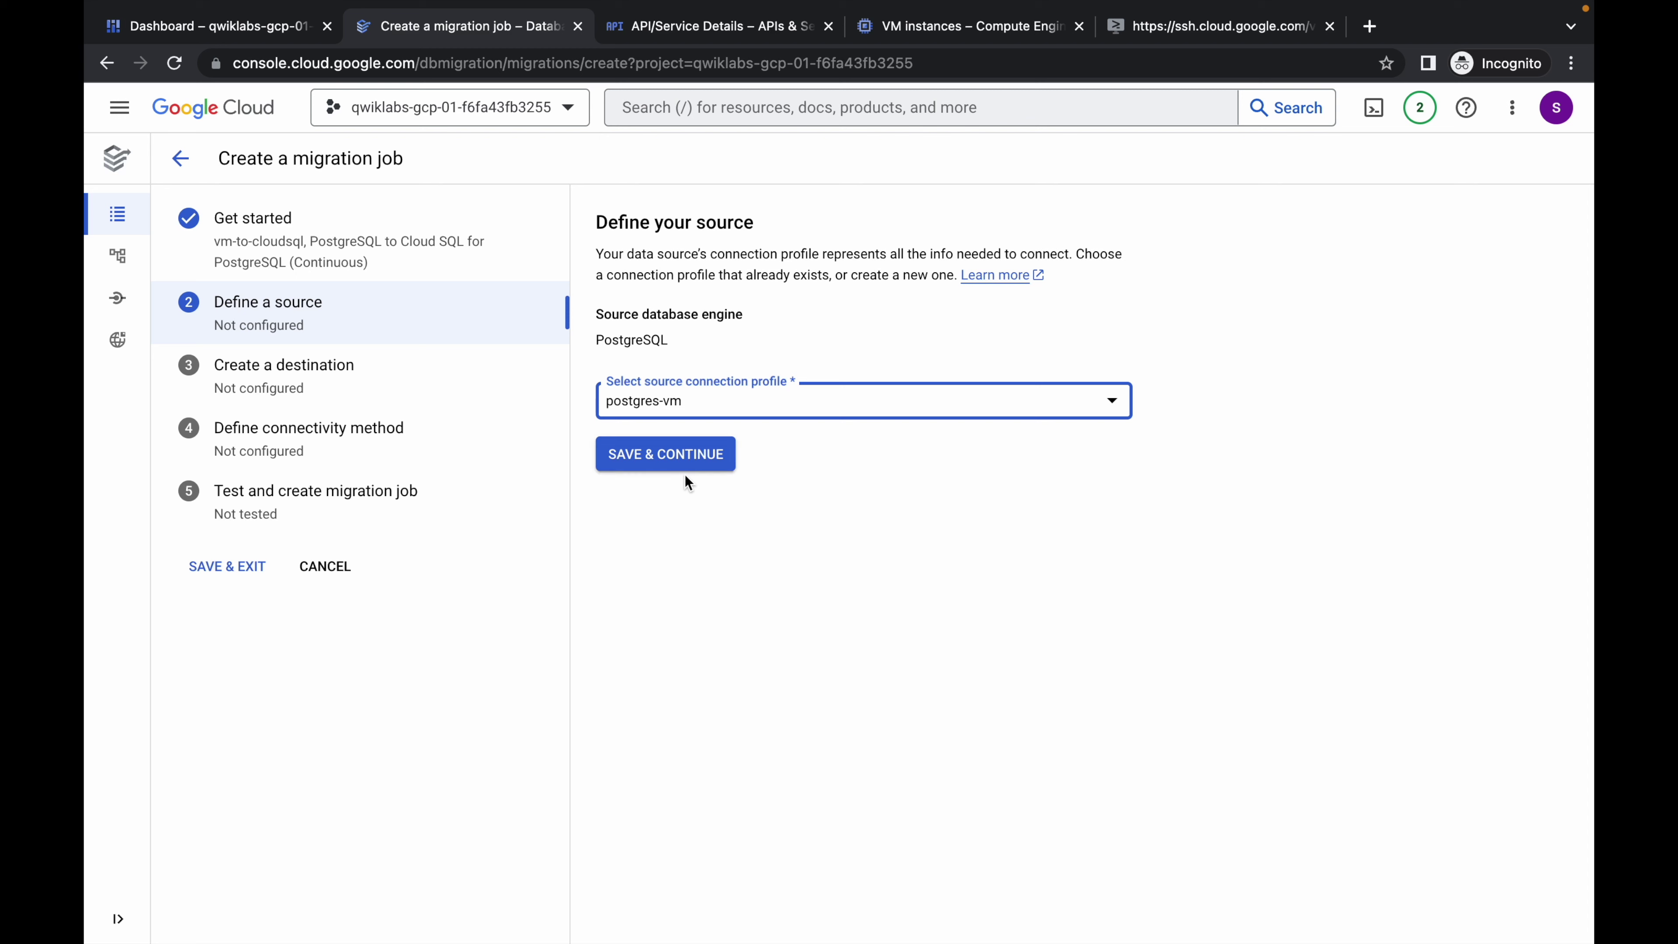
click(669, 457)
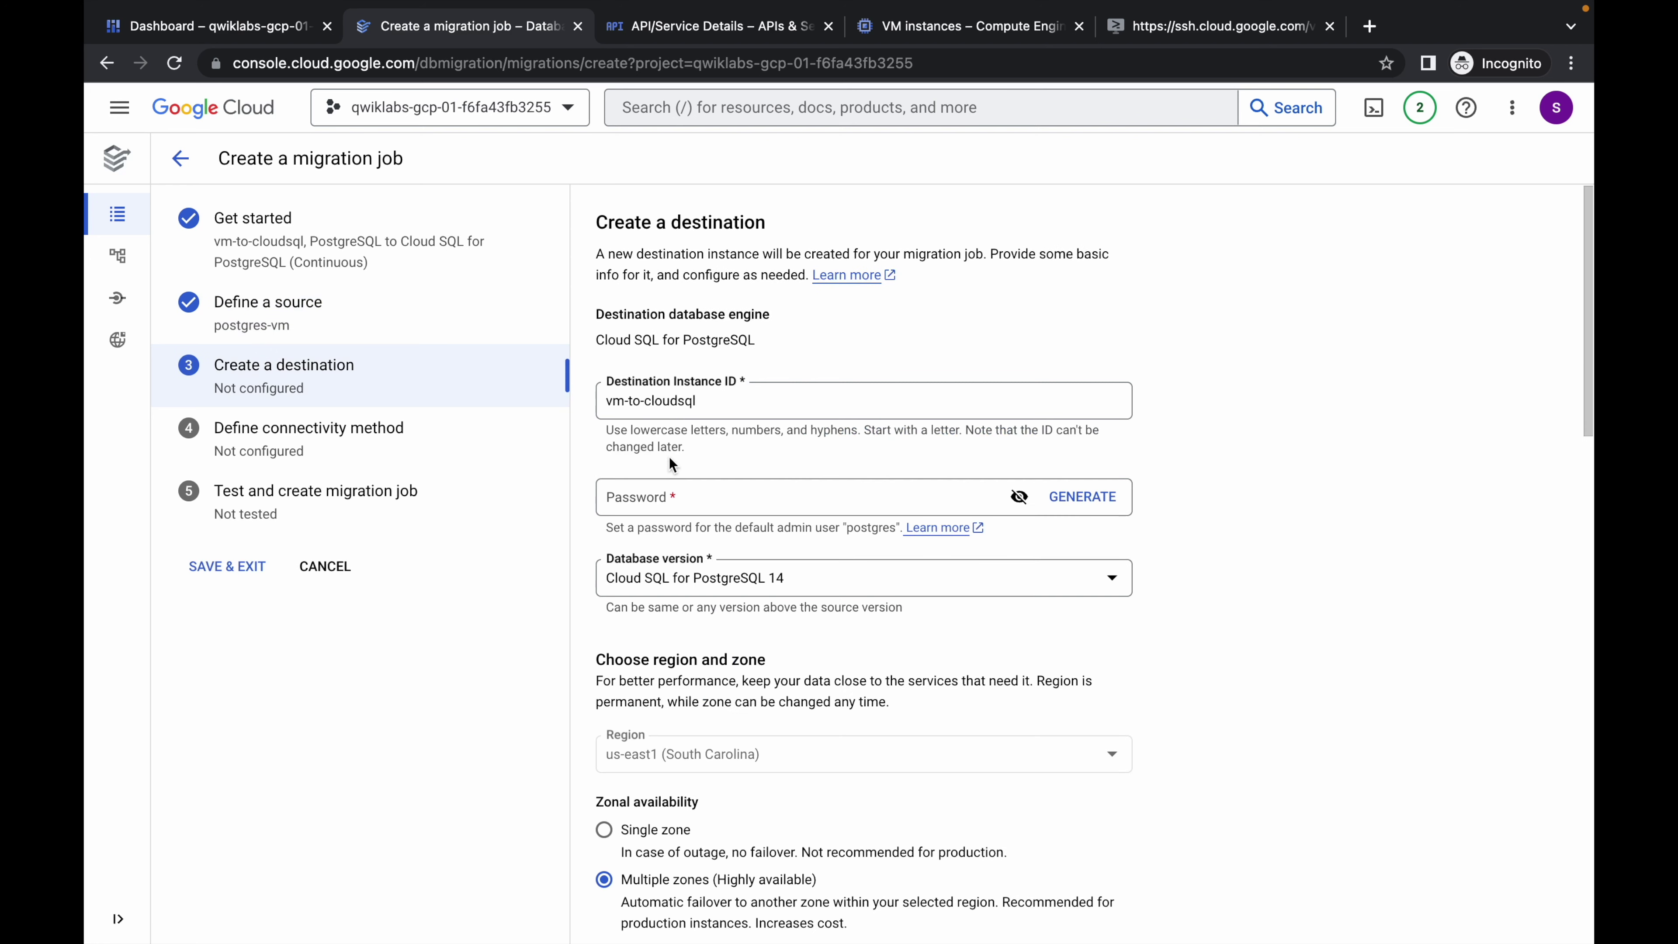
- Find the destination instance instructions in the lab and replace the destination instance ID with postgresql-cloudsql
scroll(669, 457, down, 1)
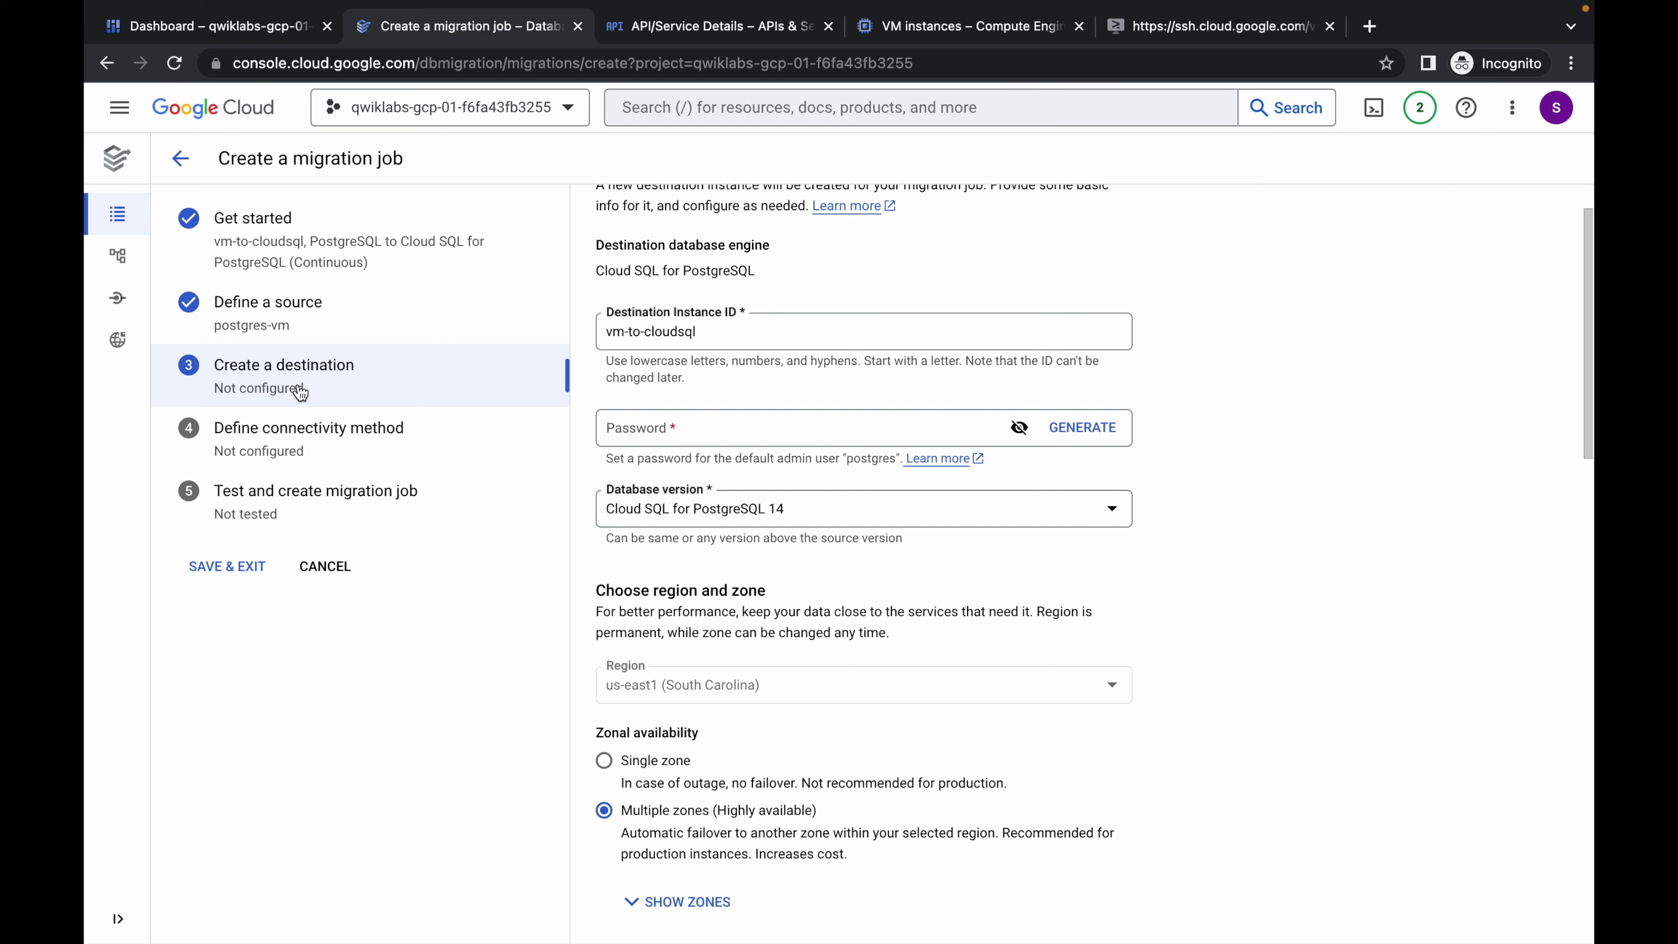
key(ctrl+Left)
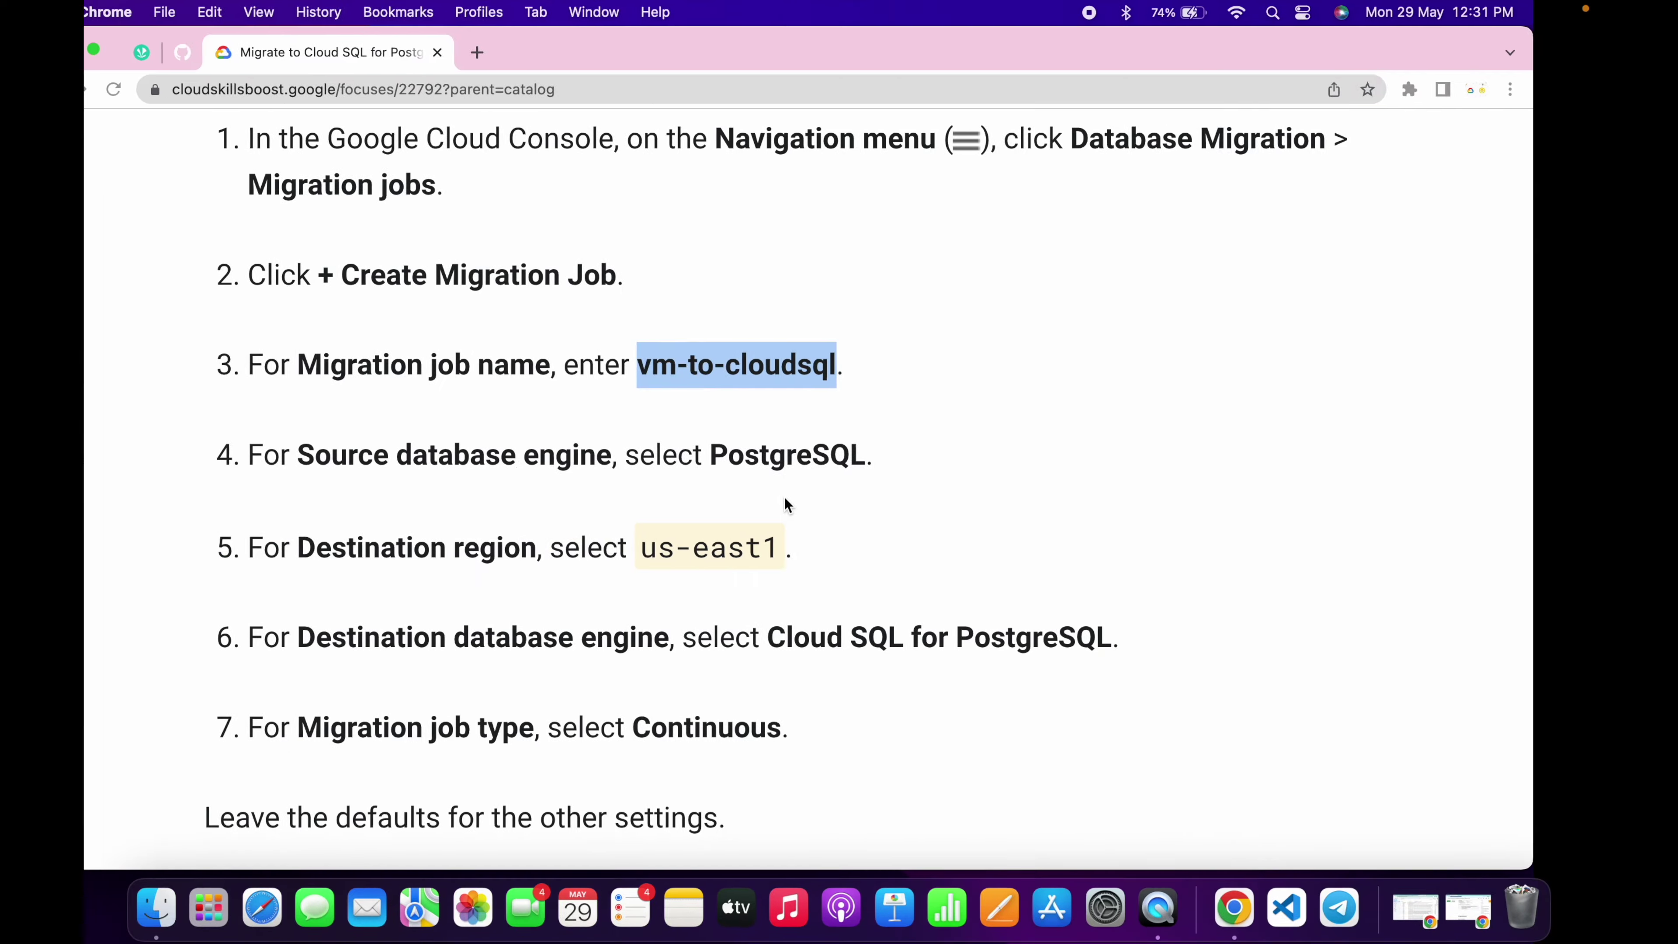
scroll(803, 485, down, 5)
scroll(803, 485, down, 10)
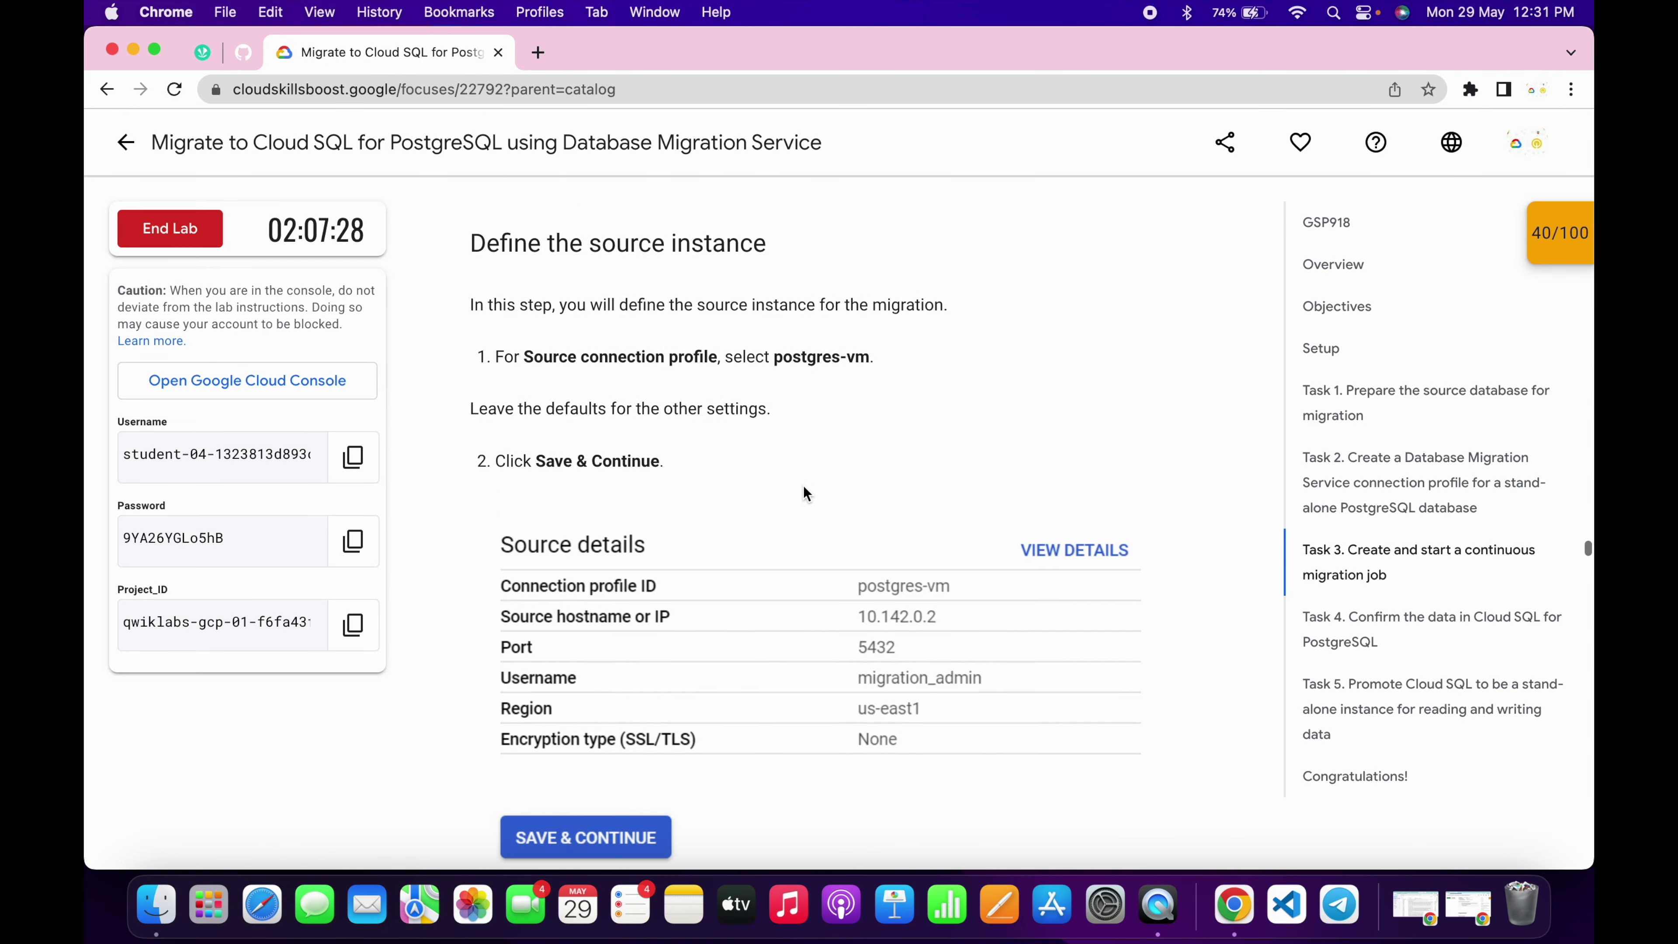
scroll(803, 485, down, 4)
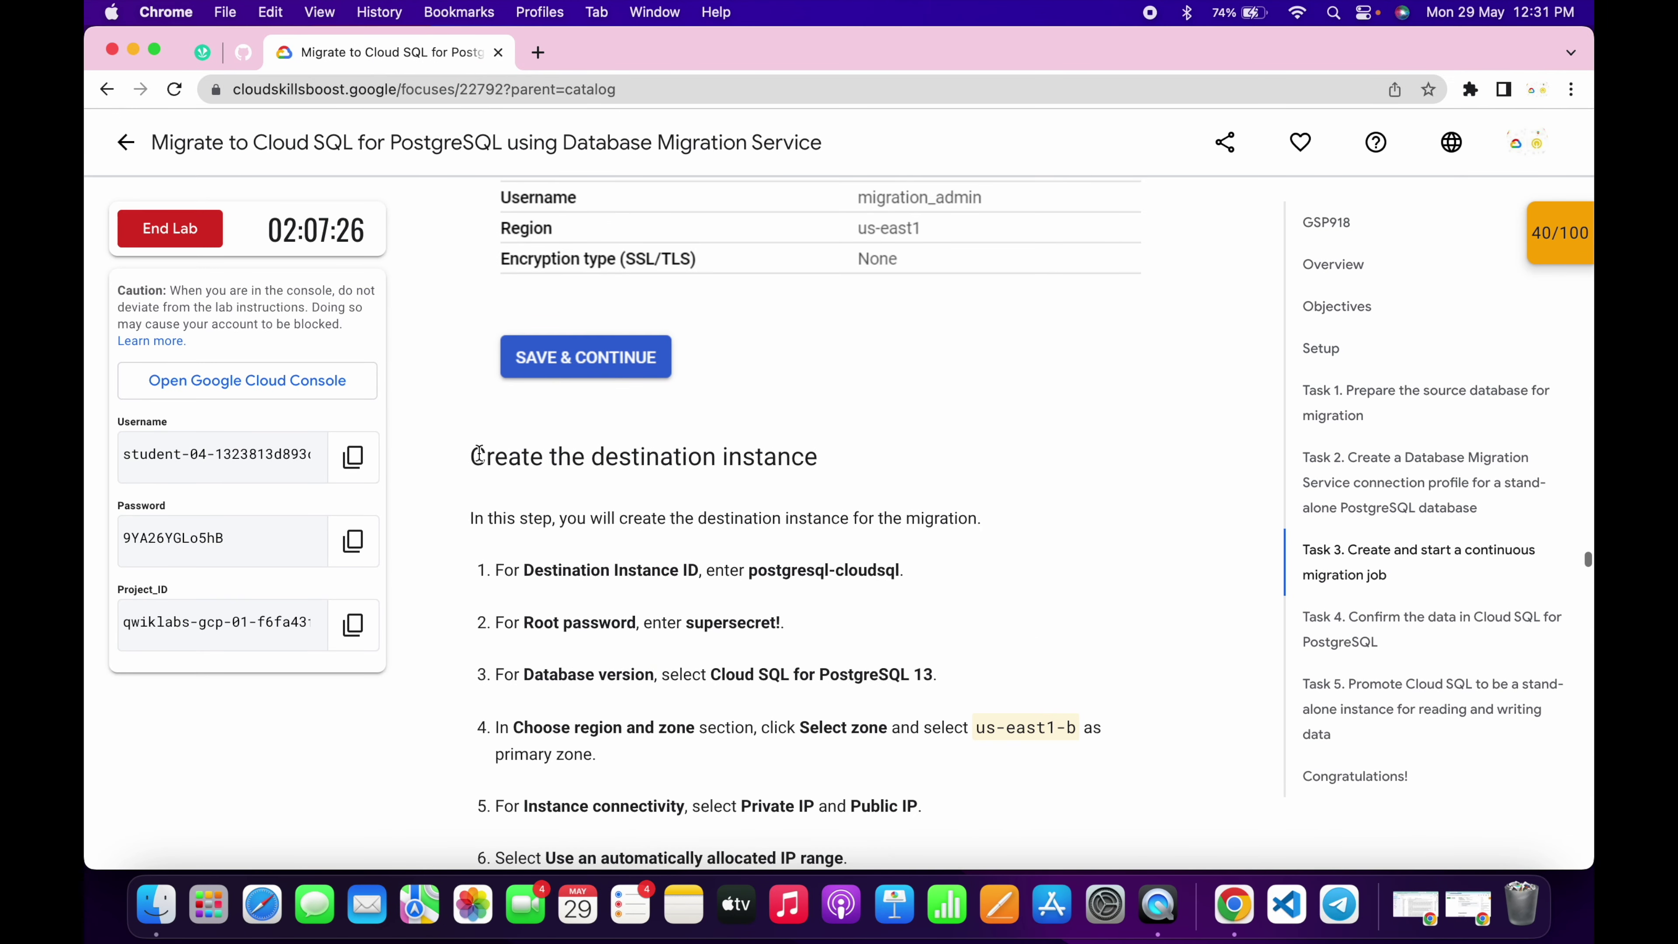
drag(458, 449, 858, 448)
scroll(859, 456, down, 3)
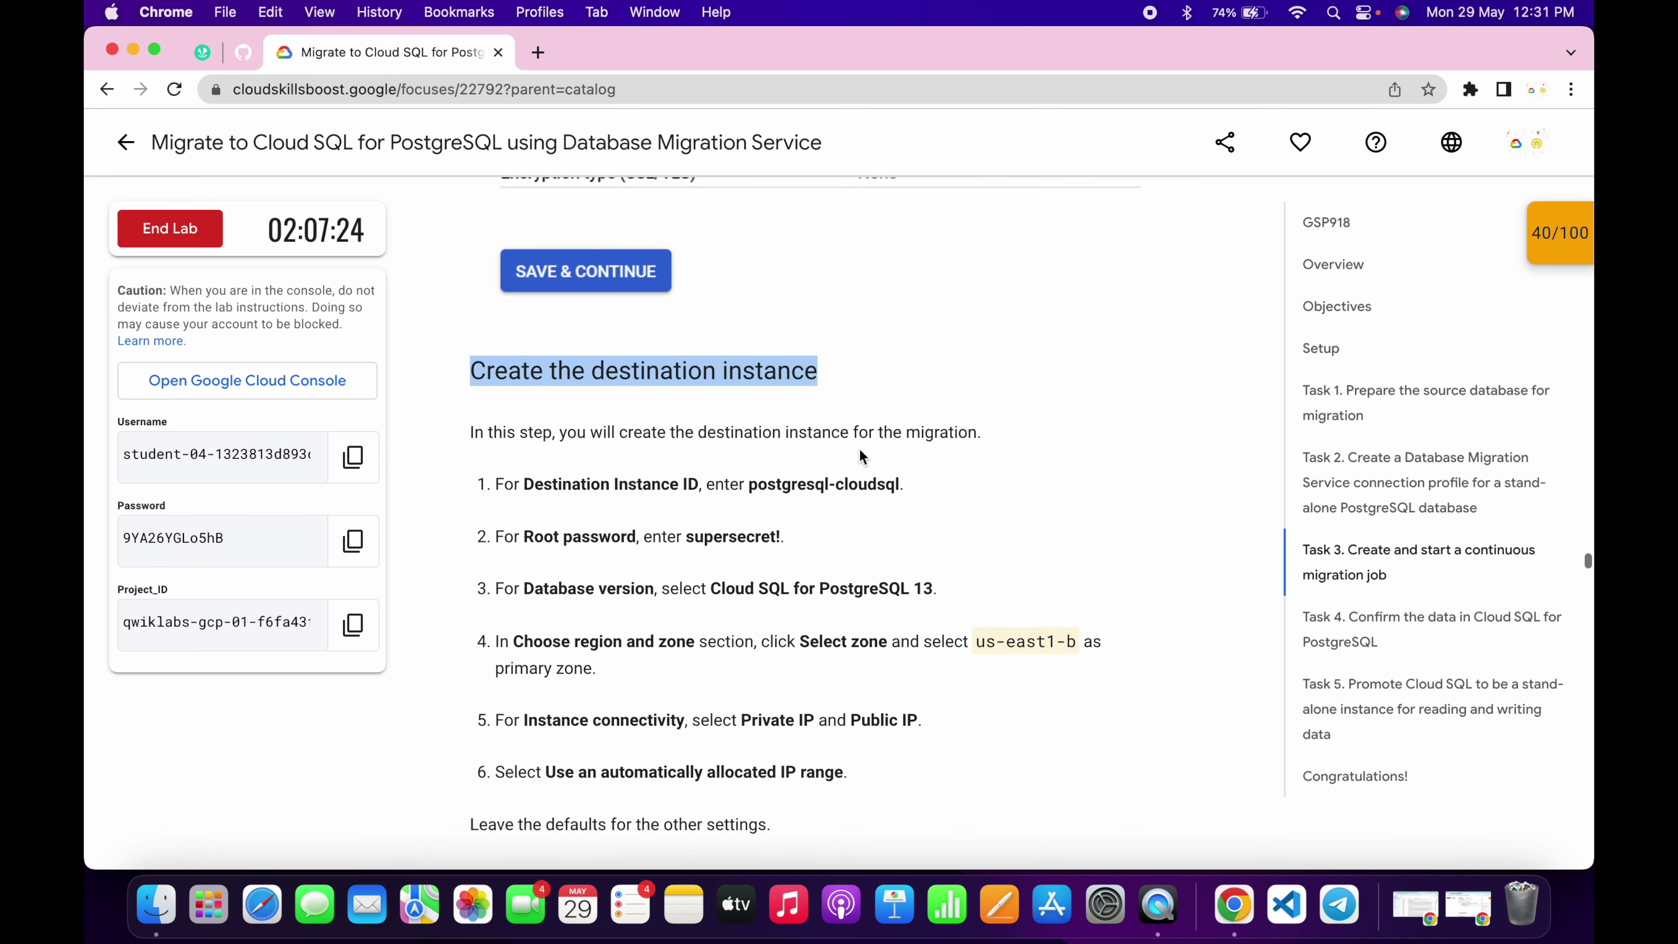
scroll(882, 495, up, 5)
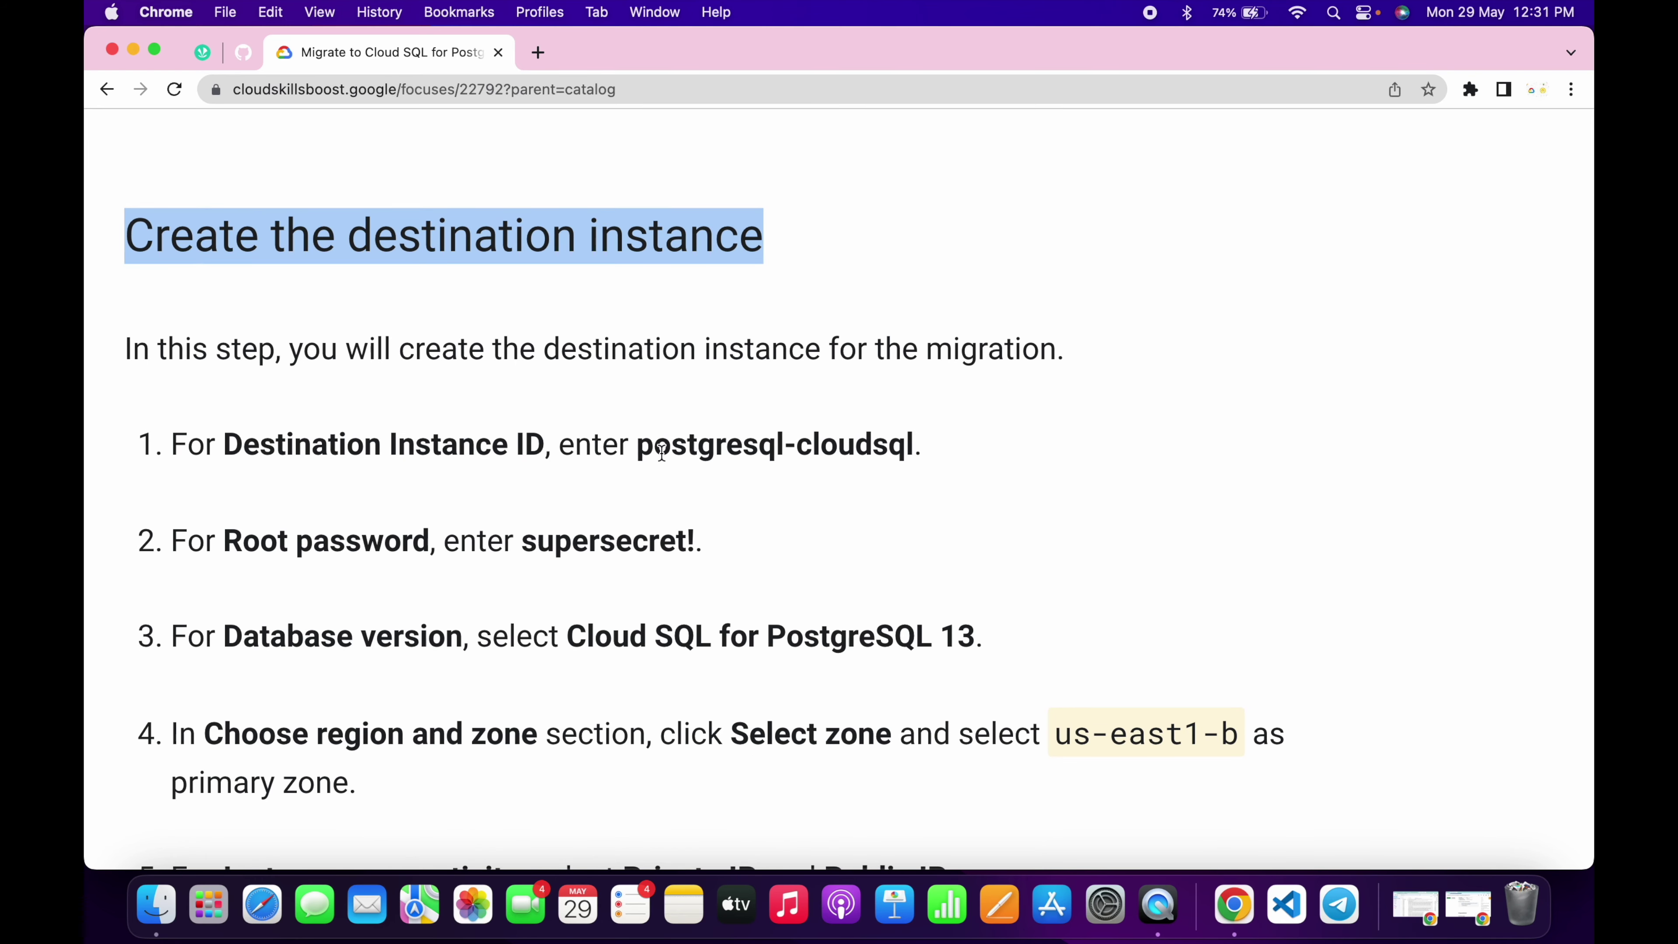
drag(640, 448, 915, 429)
key(super+c)
key(ctrl+Right)
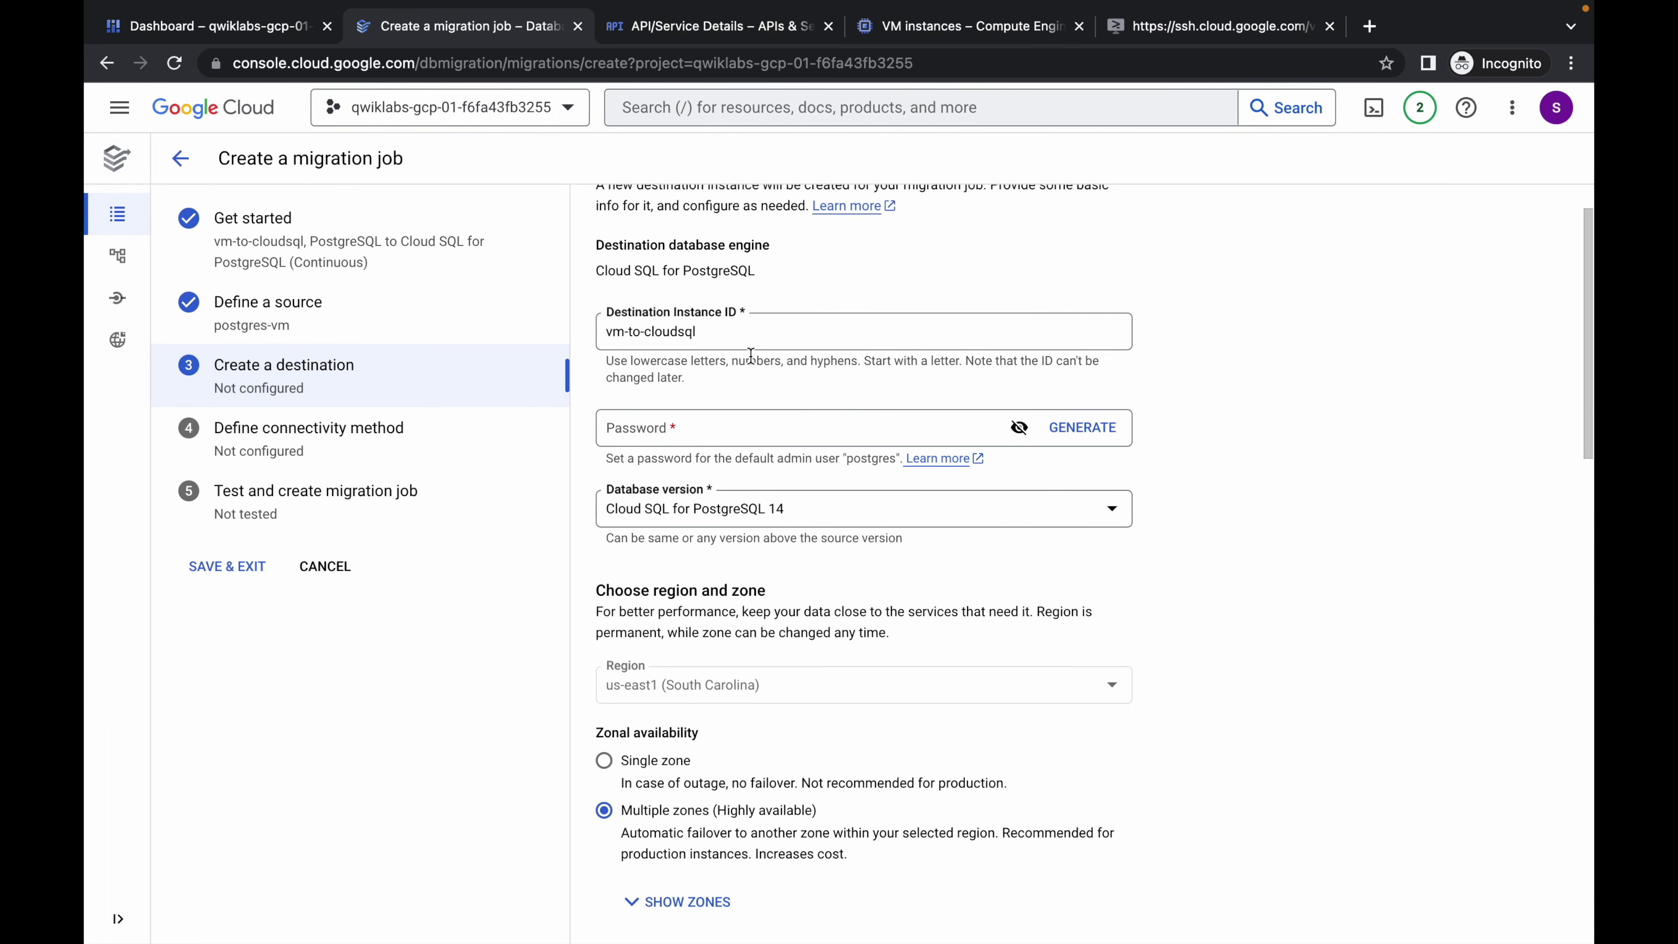
triple_click(727, 331)
key(super+v)
key(super+f)
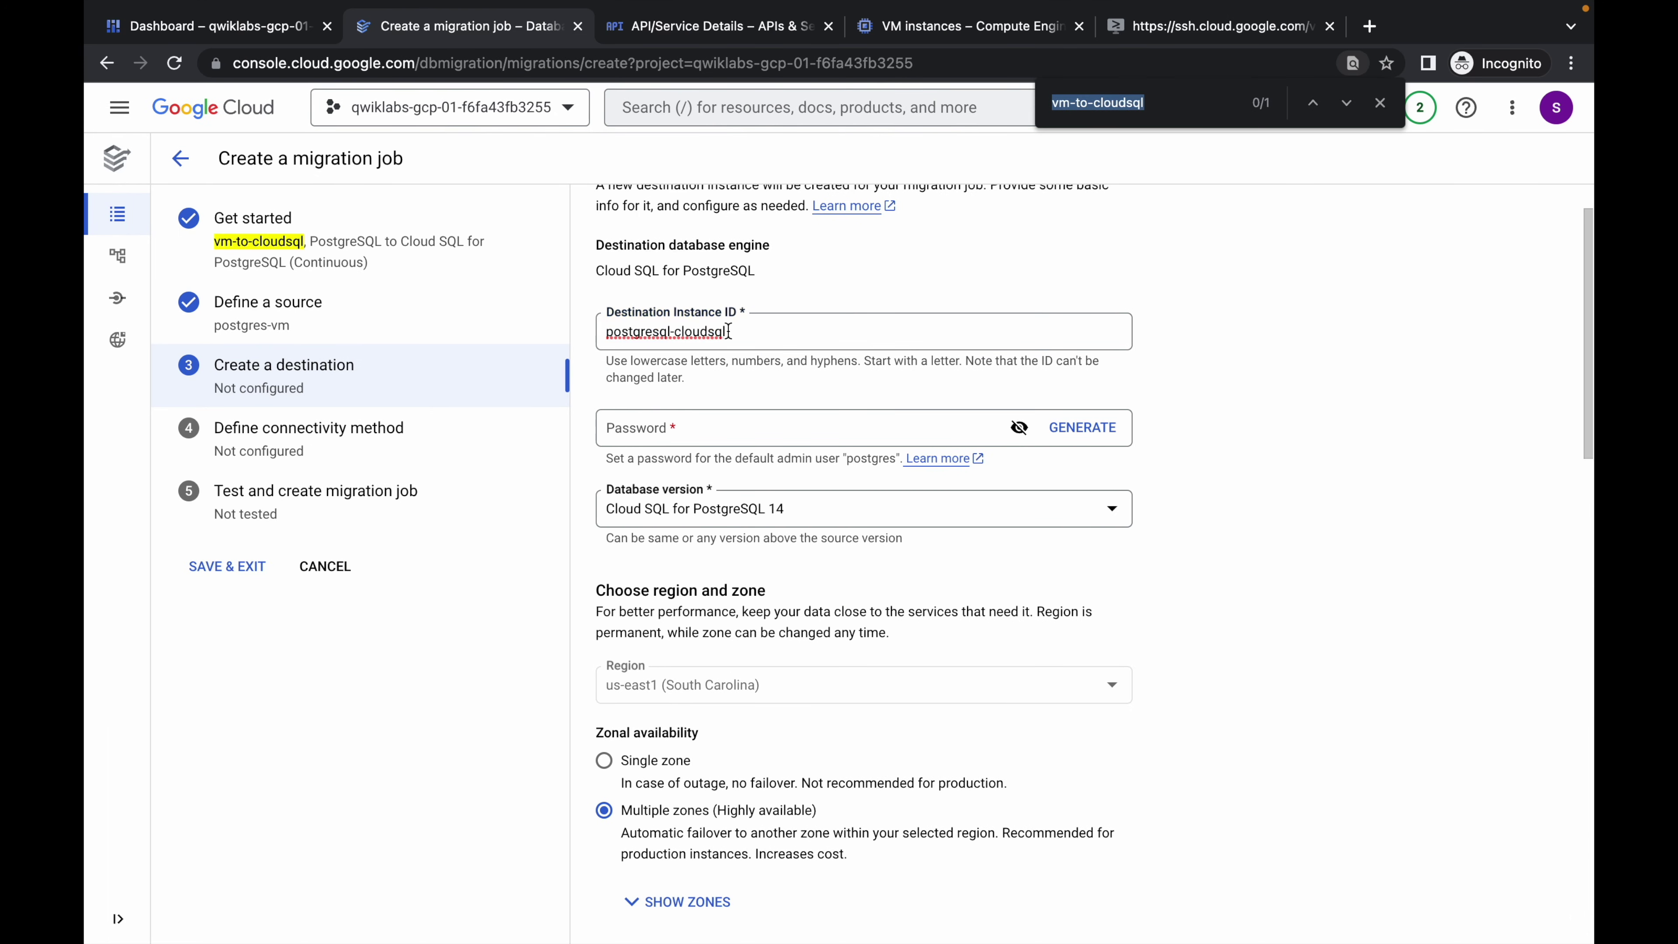
click(1507, 408)
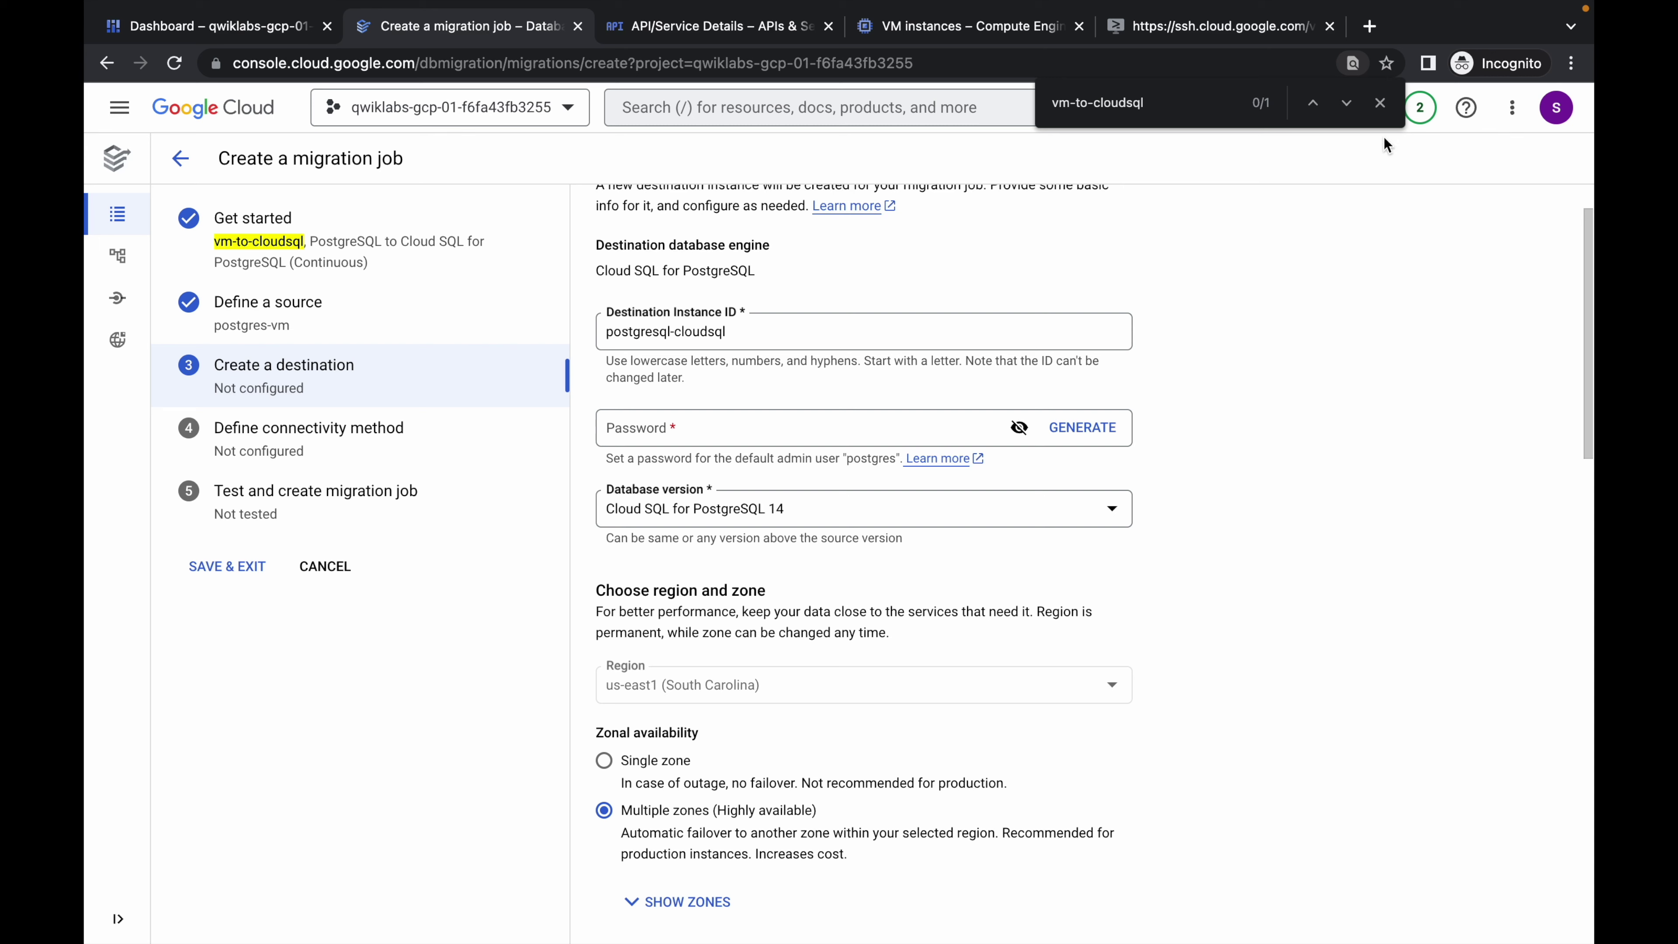
click(1380, 106)
- Copy the root password from the lab instructions into the destination instance's password field and set the database version to Cloud SQL for PostgreSQL 13
key(ctrl+Left)
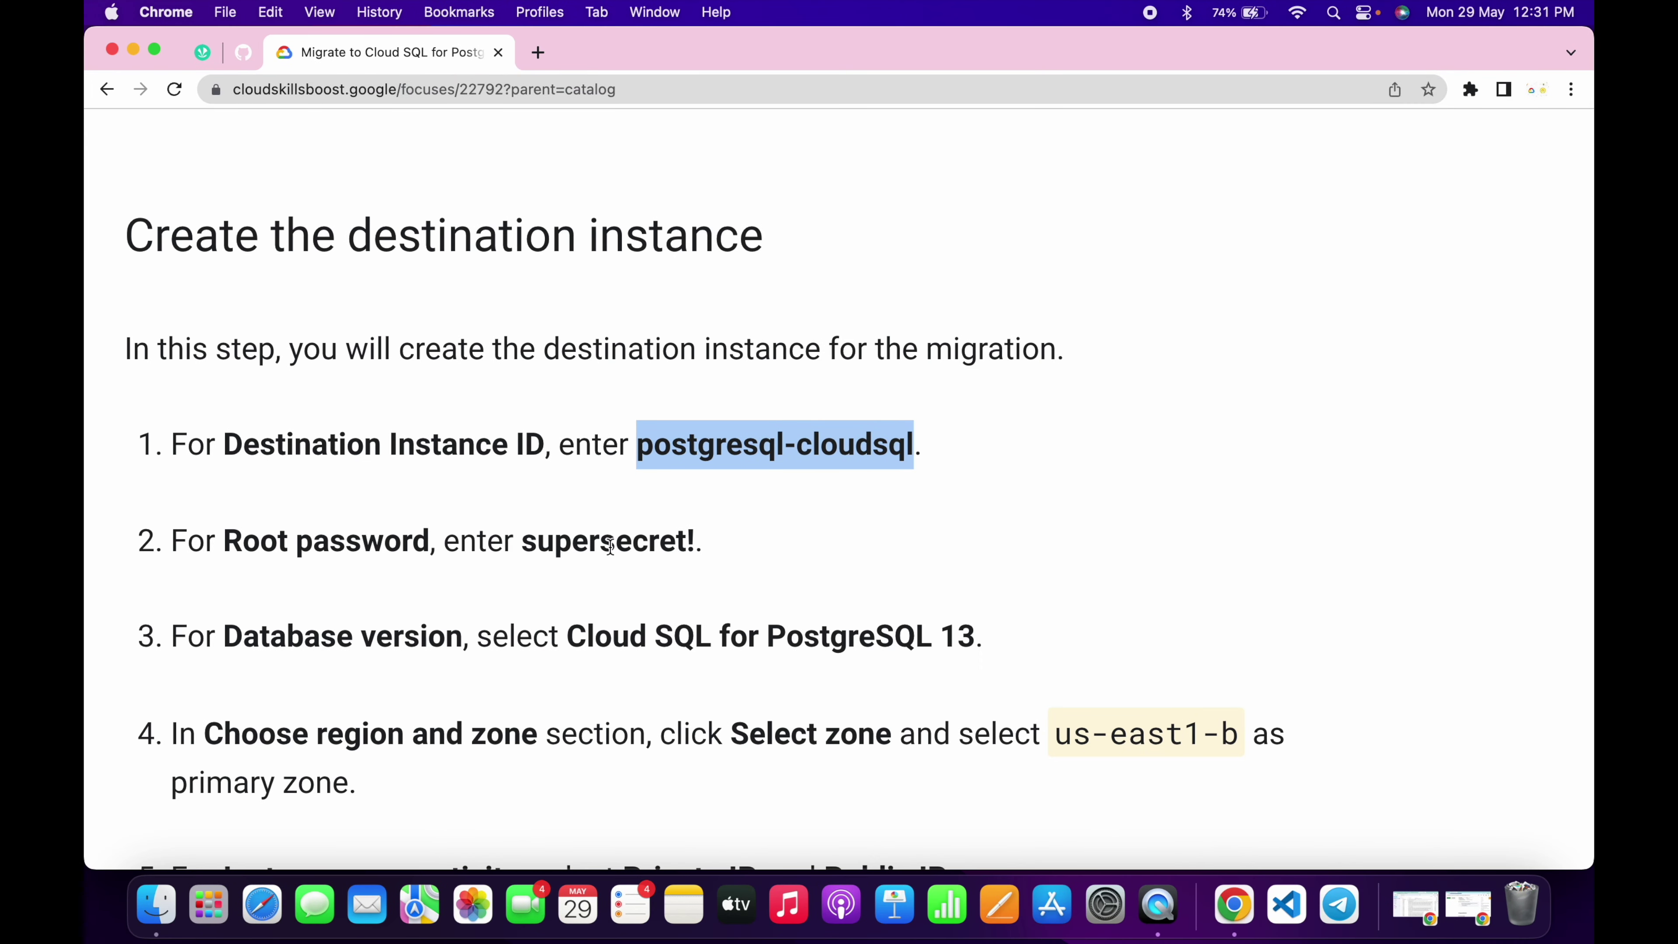
drag(526, 541, 693, 524)
key(ctrl+c)
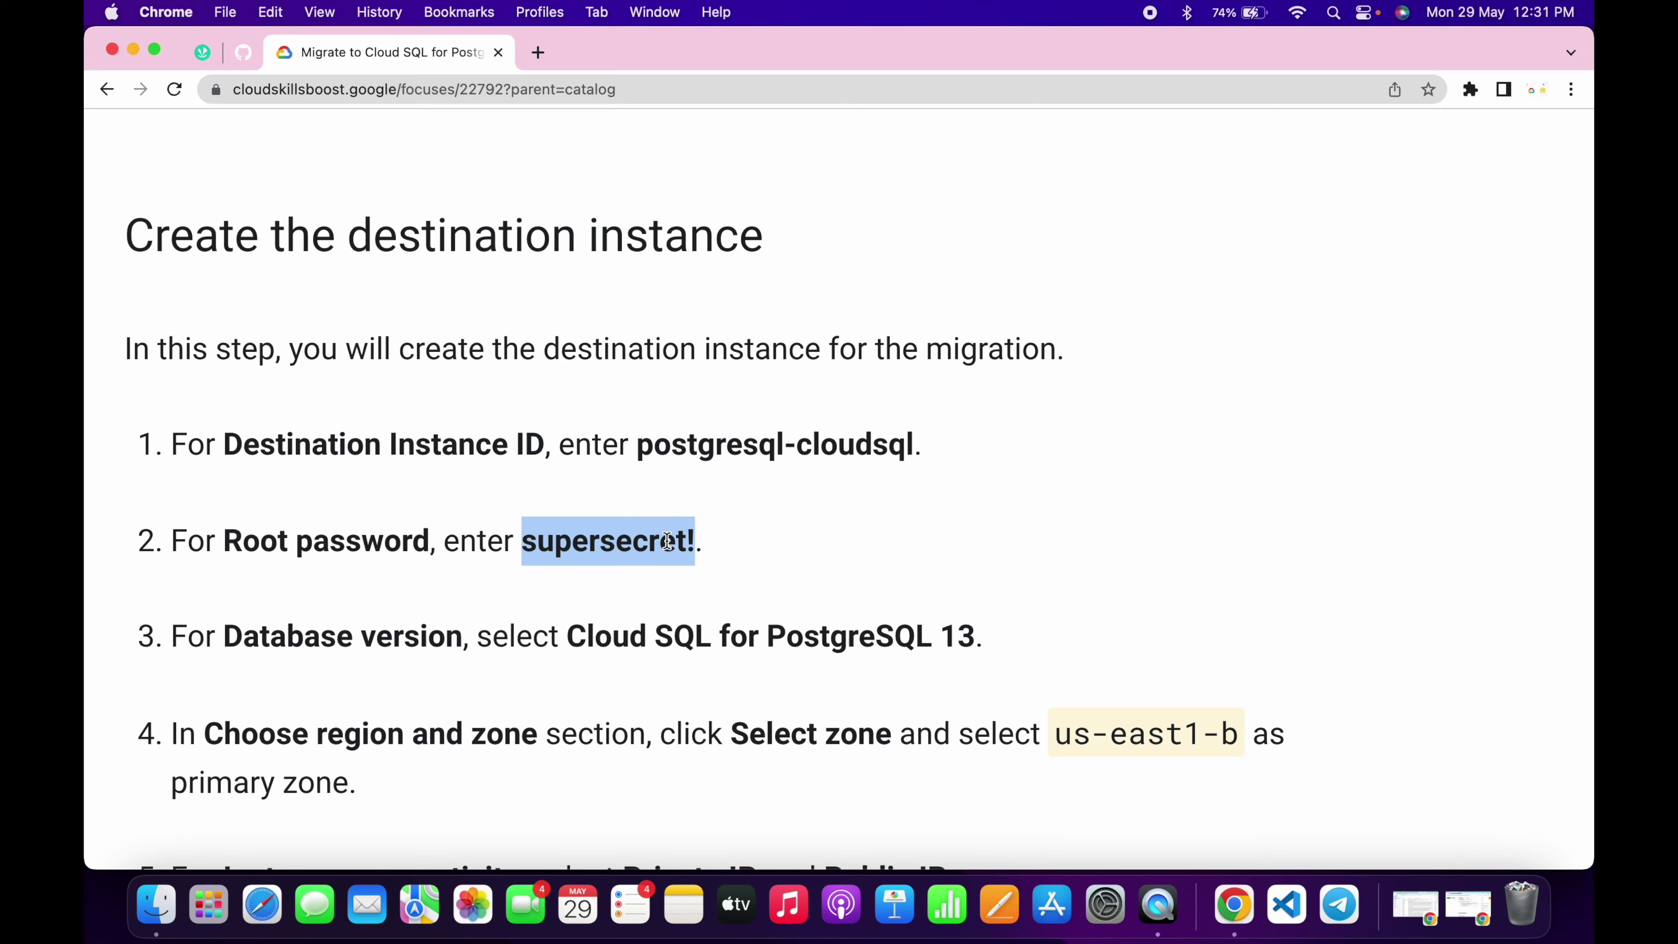
key(ctrl+Right)
click(760, 425)
key(ctrl+v)
click(1020, 427)
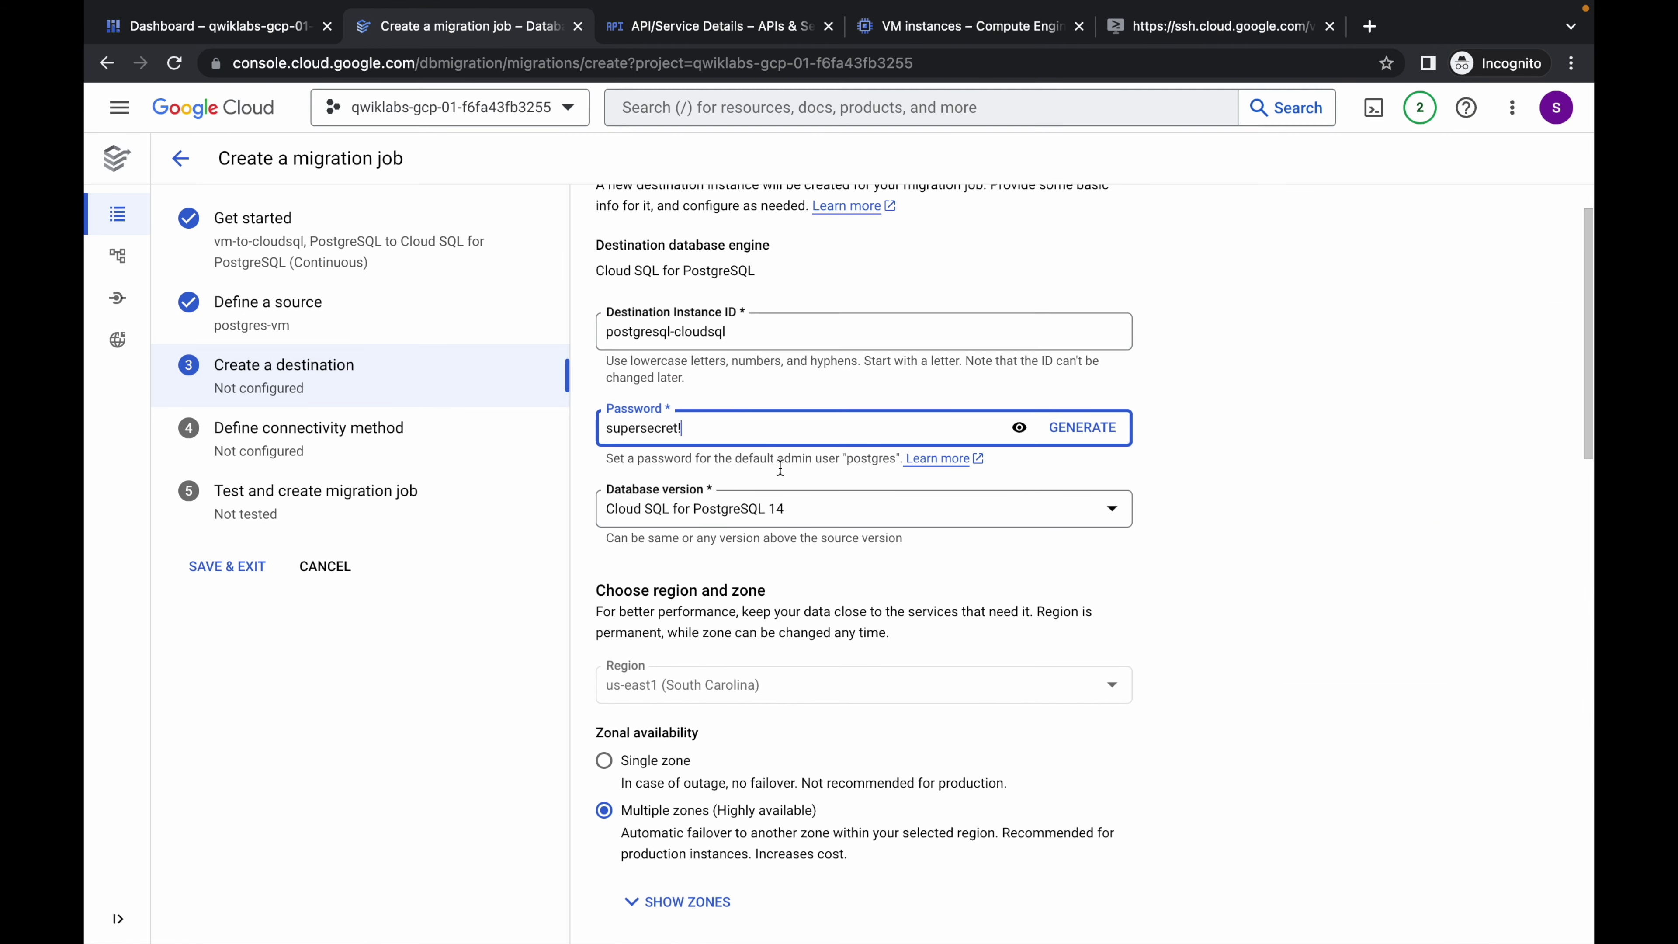
click(835, 516)
click(741, 557)
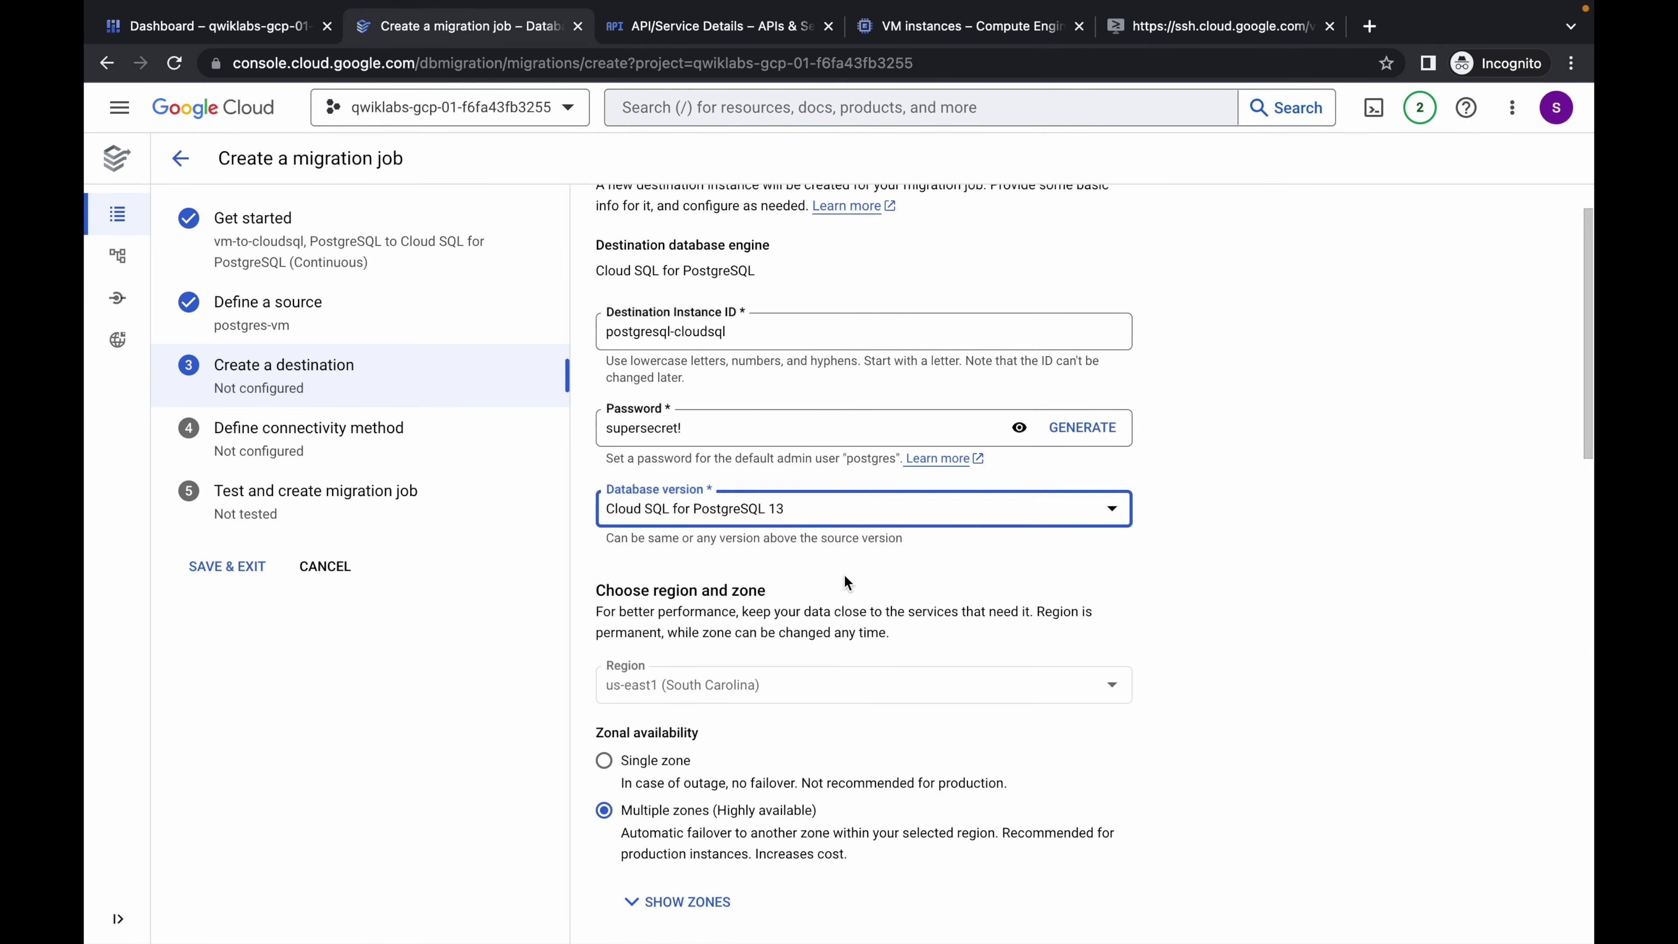
- Show the zone settings, check the required zone in the lab instructions and set the primary zone to us-east1-b
scroll(846, 568, down, 2)
scroll(664, 689, down, 3)
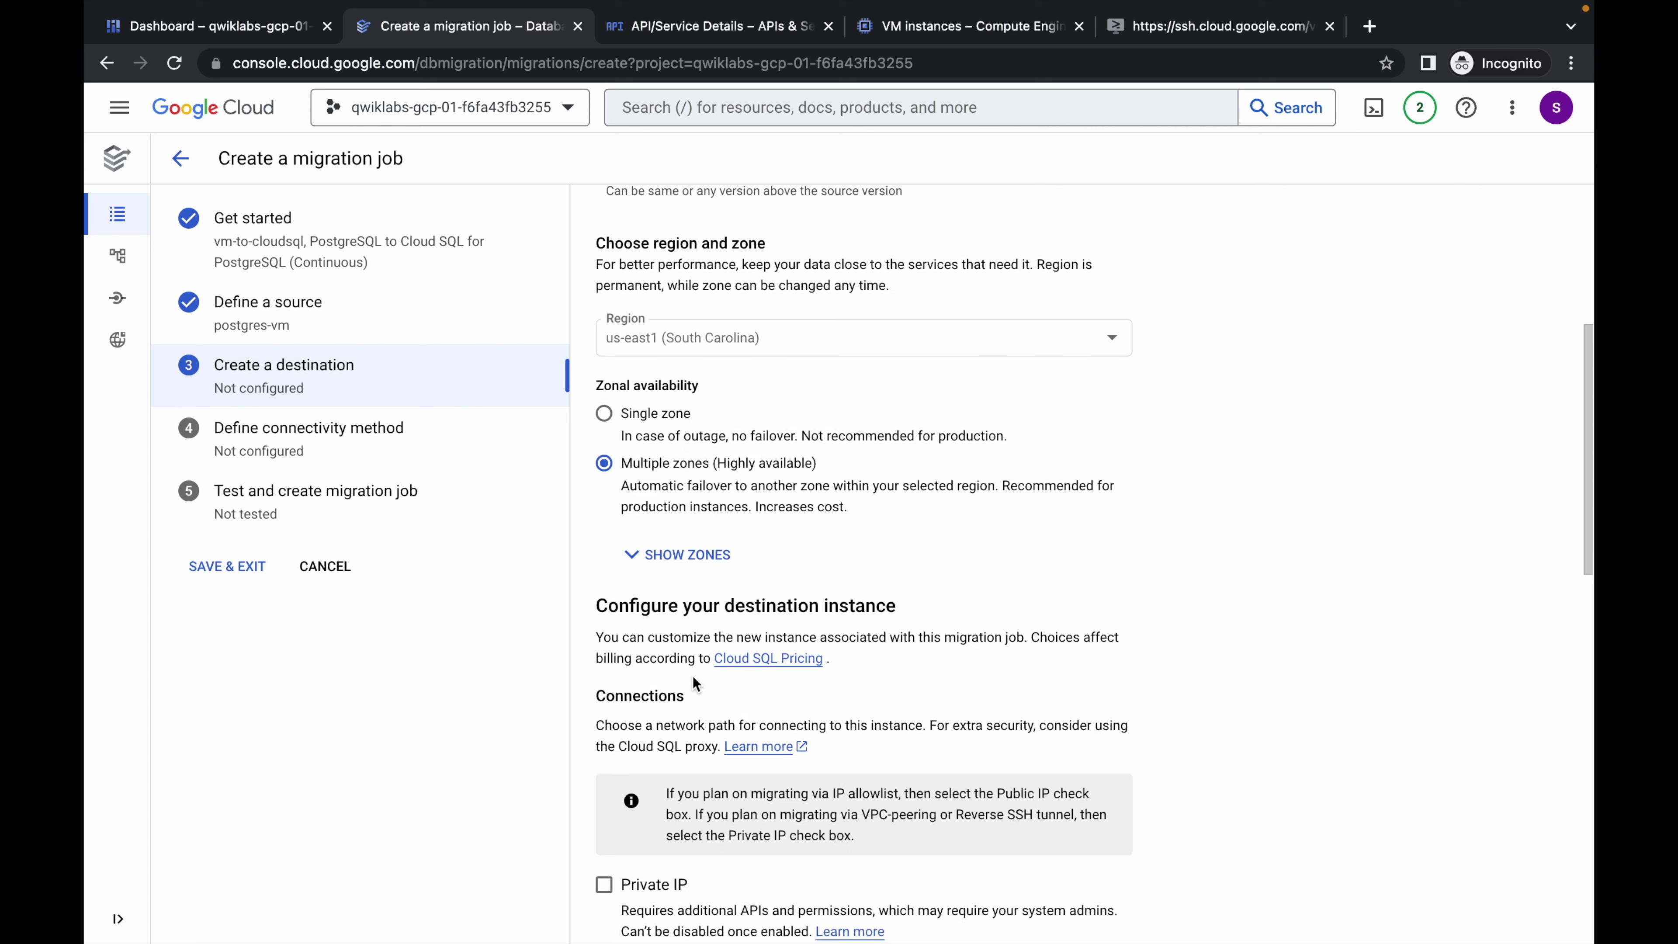
click(680, 555)
scroll(681, 559, down, 2)
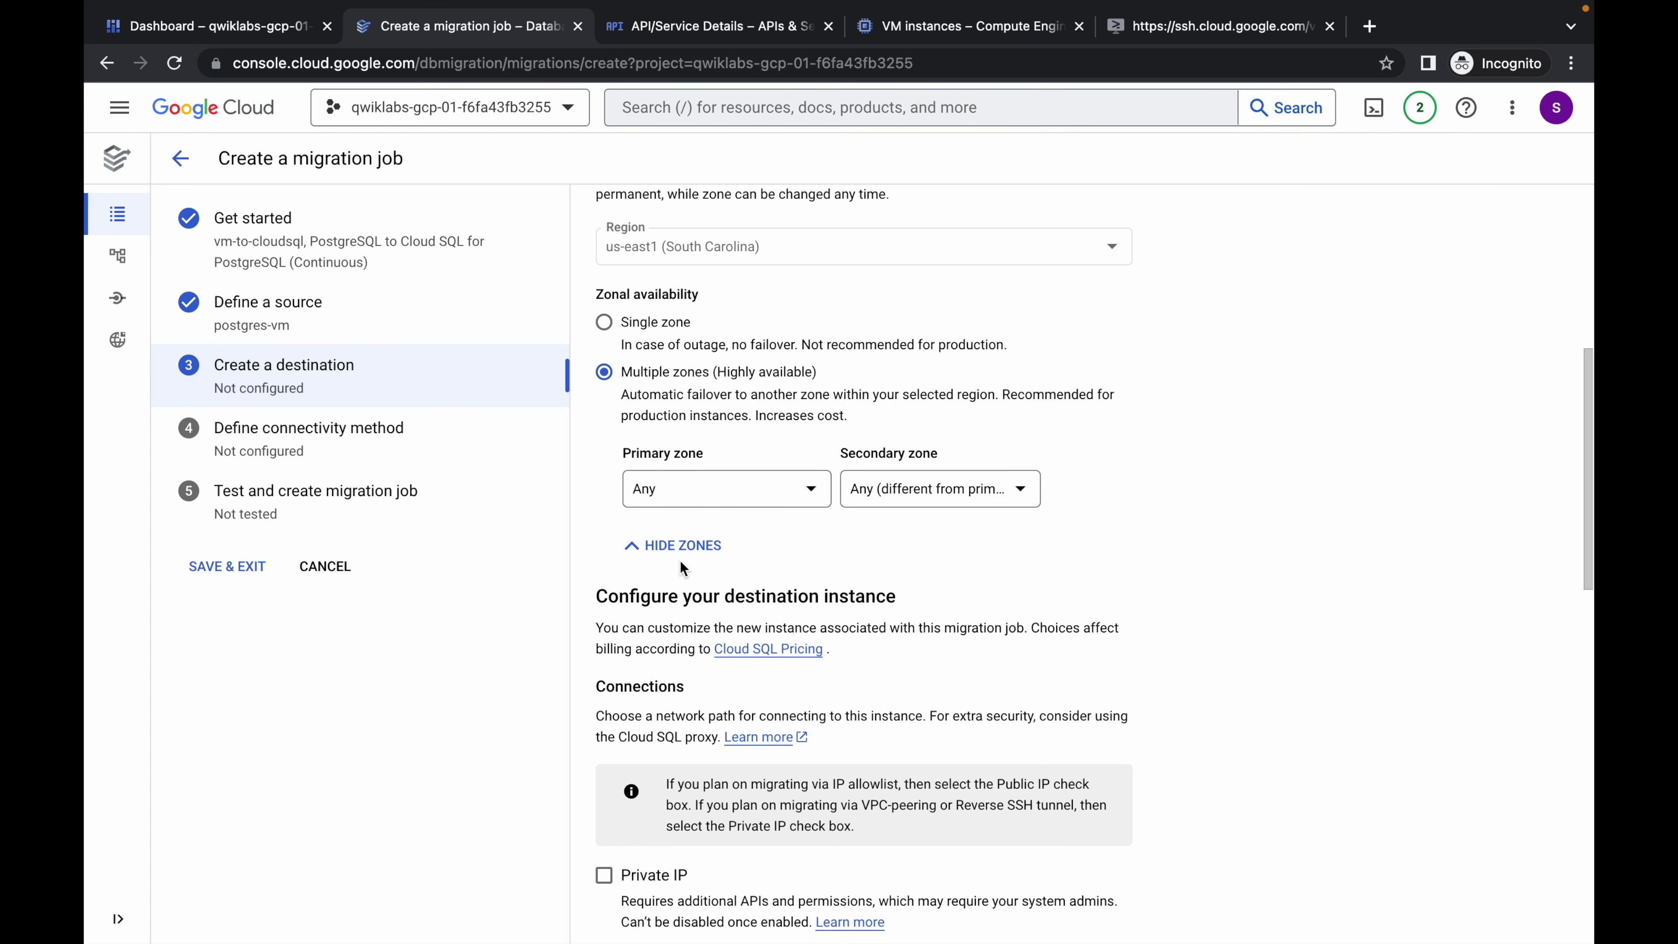
click(677, 493)
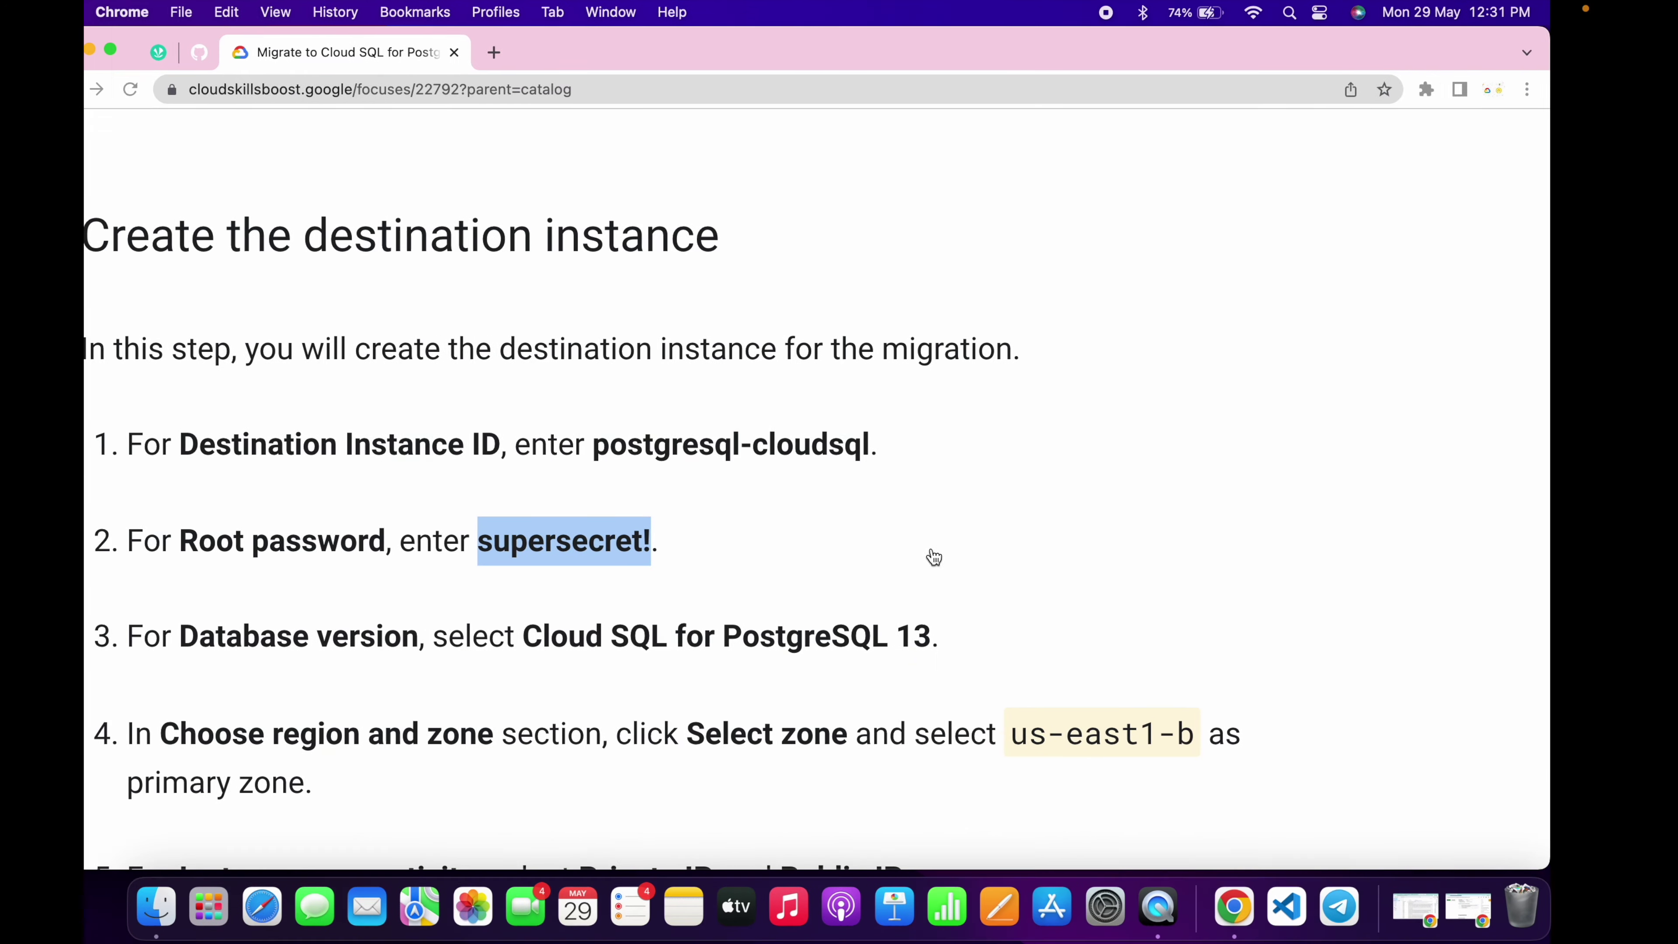
scroll(933, 557, down, 3)
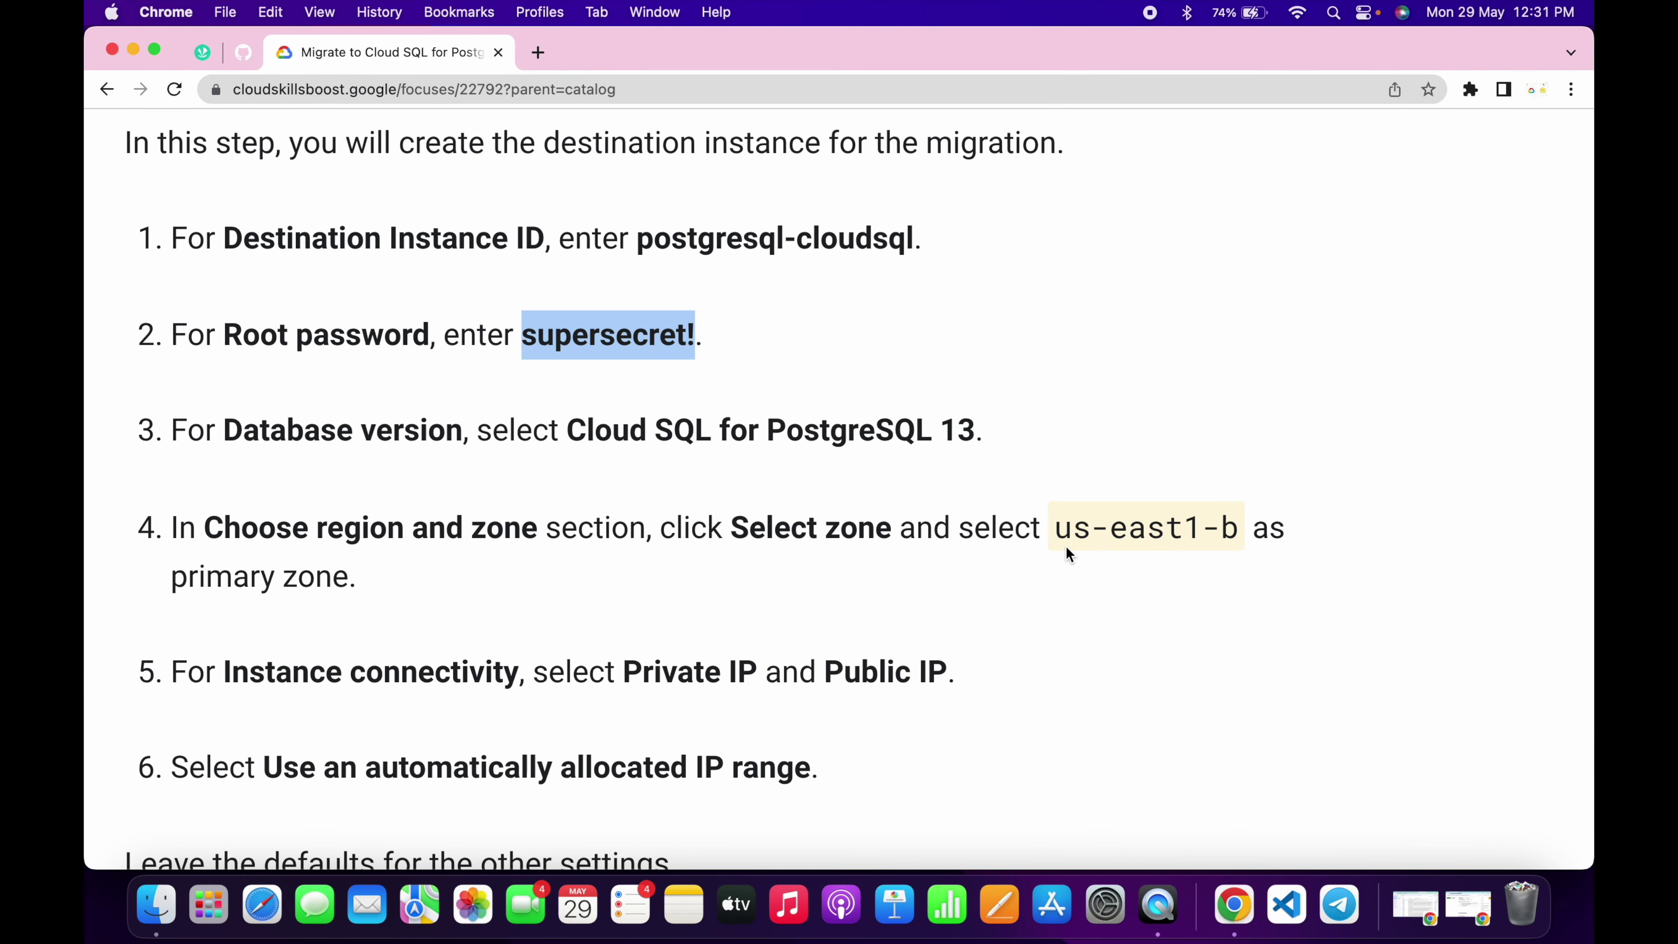
key(ctrl+Right)
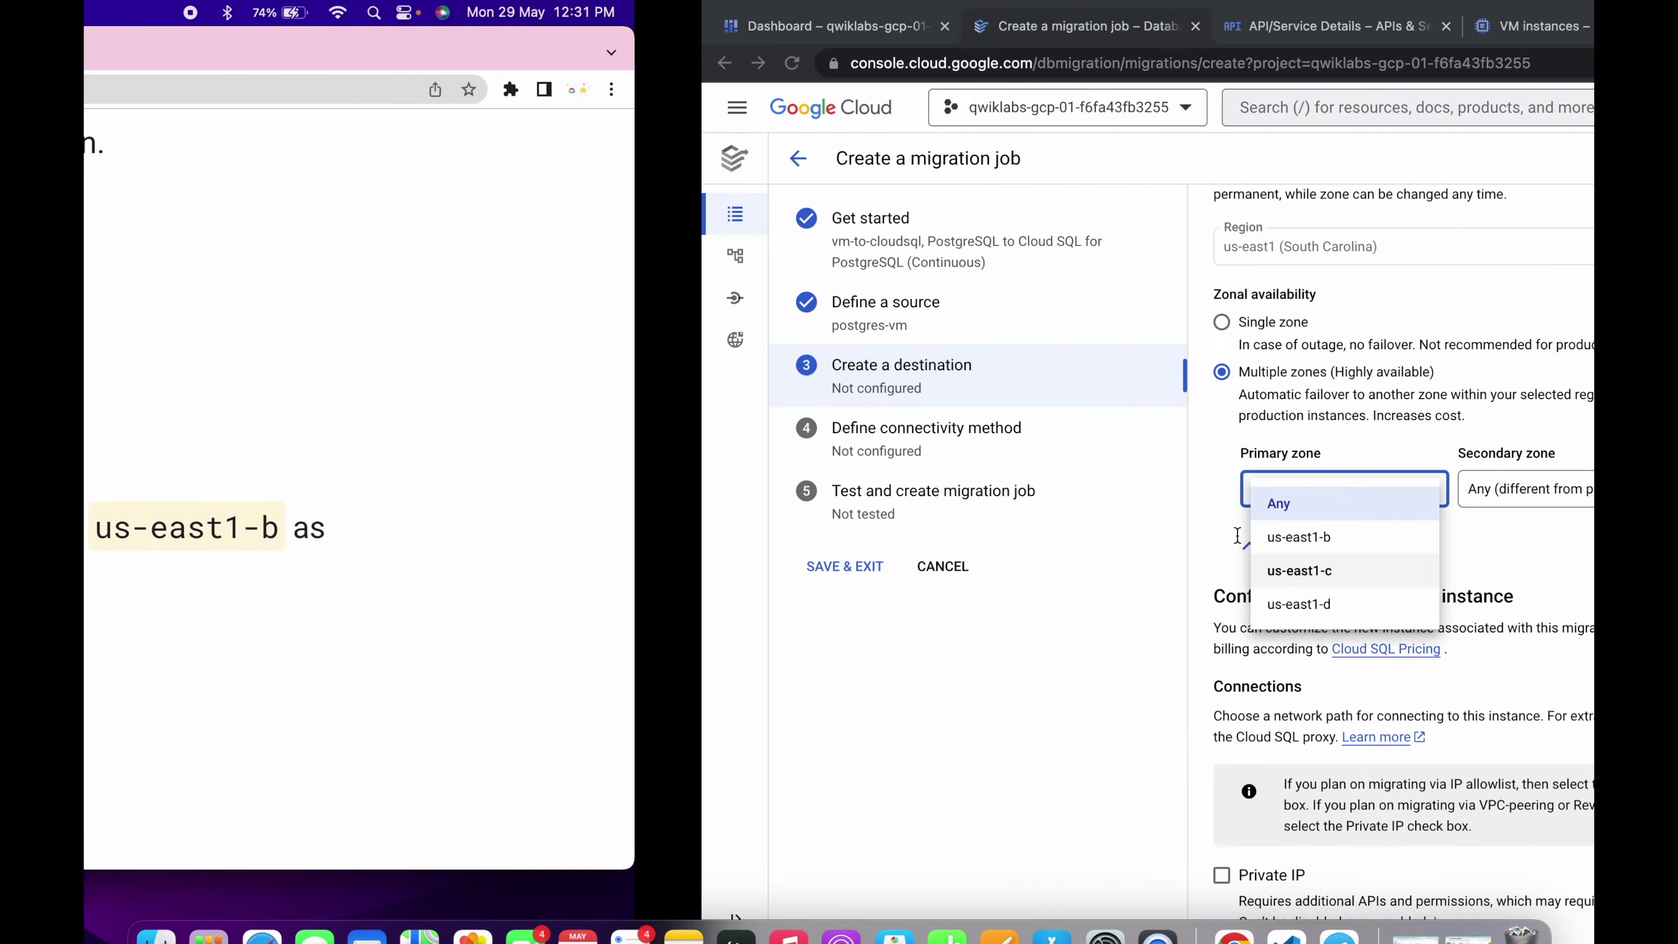
click(706, 536)
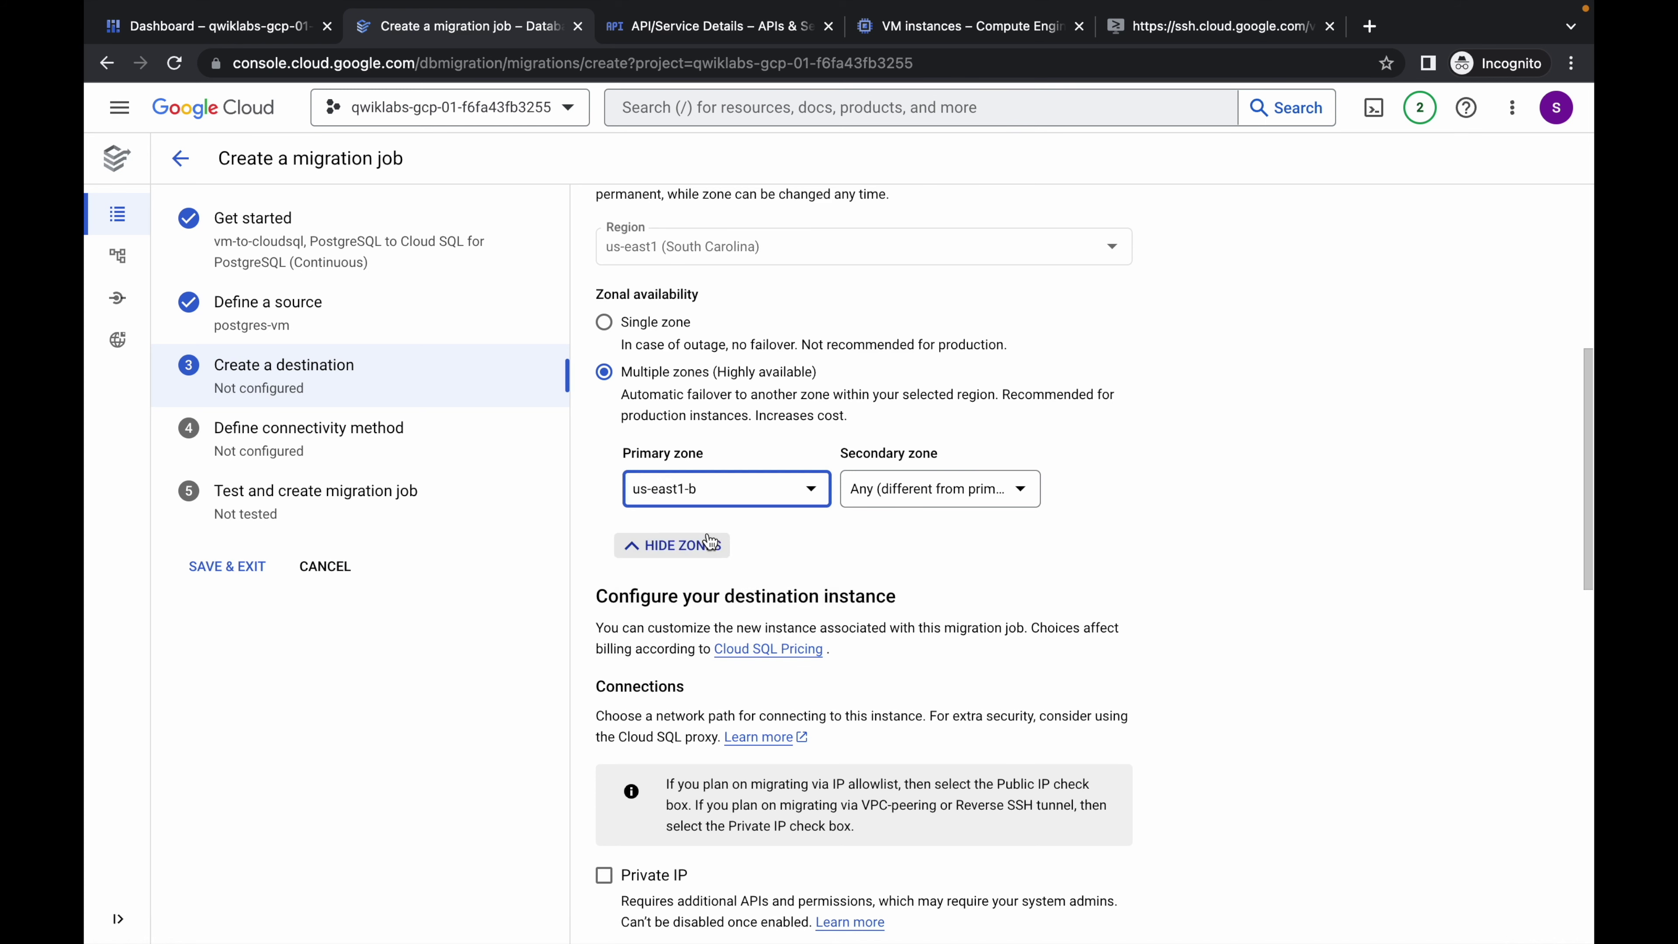
- Enable Private IP on the default VPC, then allocate and connect using an automatically allocated IP range
scroll(710, 542, down, 5)
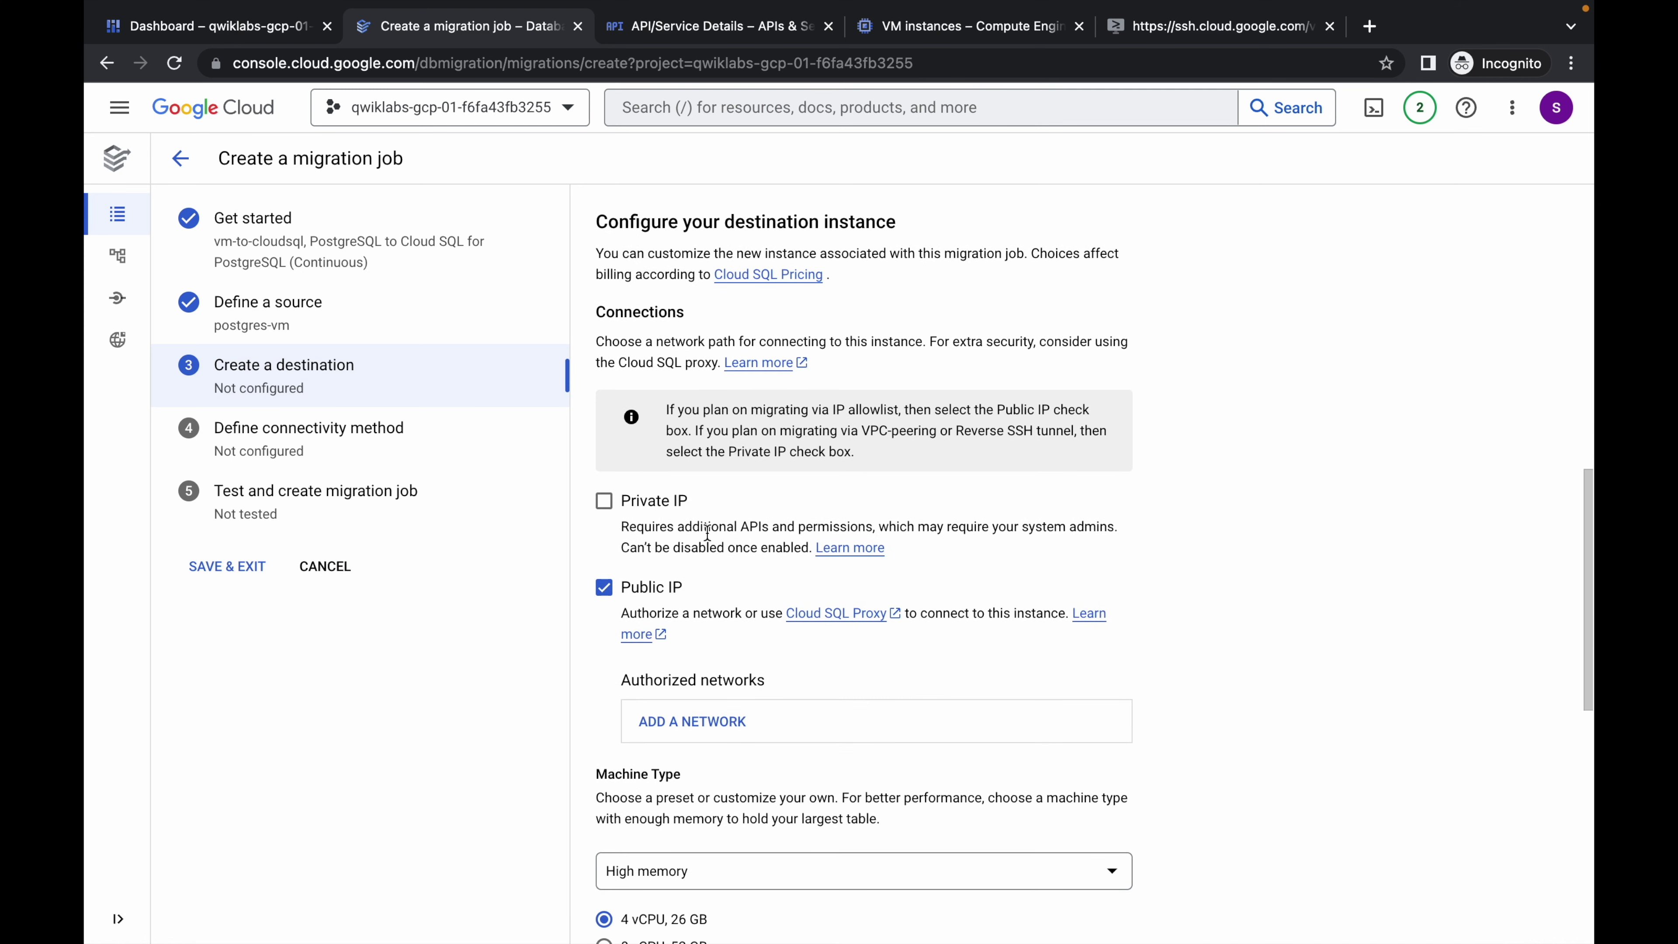
click(627, 504)
scroll(628, 506, down, 4)
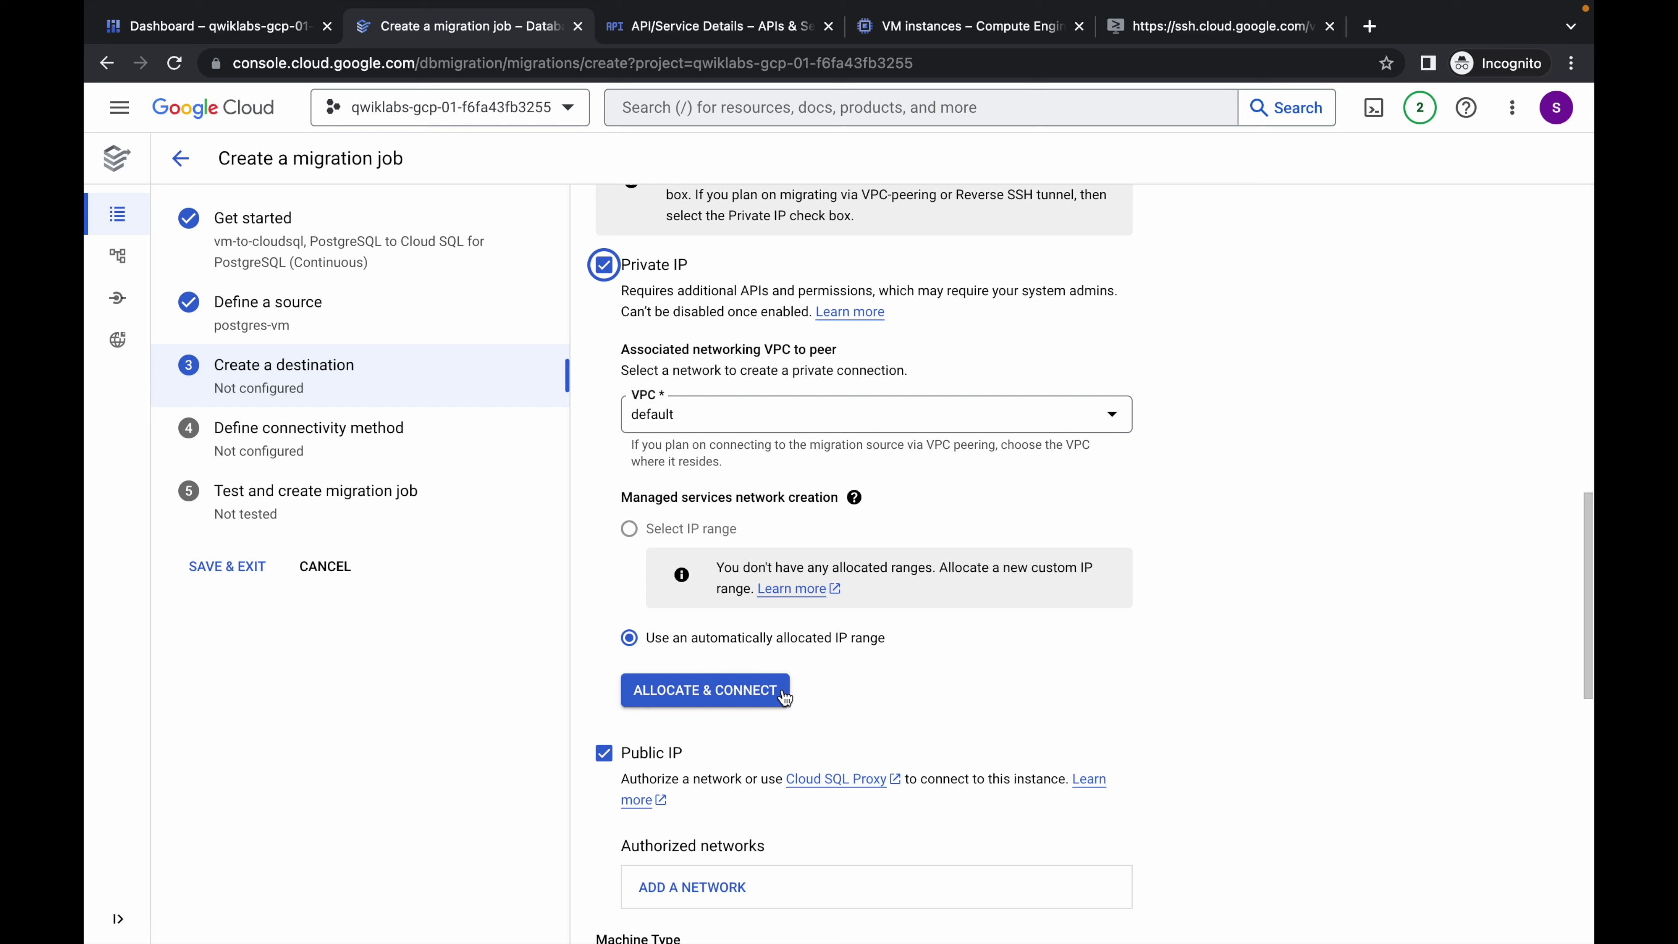
click(689, 691)
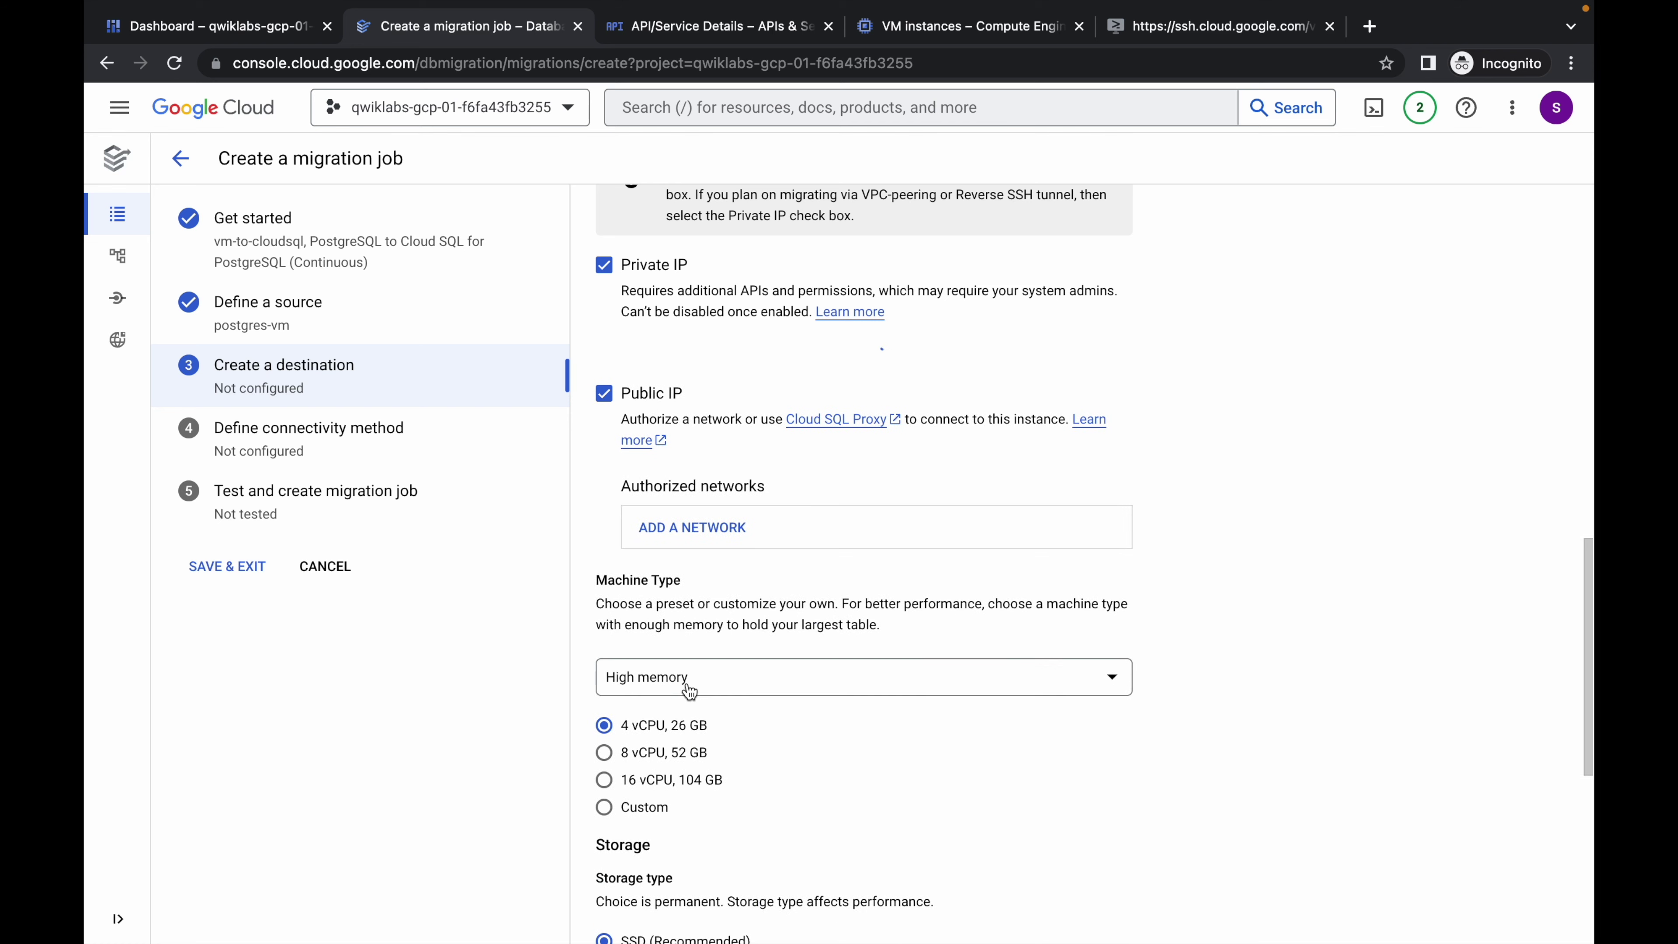
- Set the destination instance's machine type to 1 vCPU, 3.75 GB and its storage capacity to 10 GB
scroll(690, 691, down, 5)
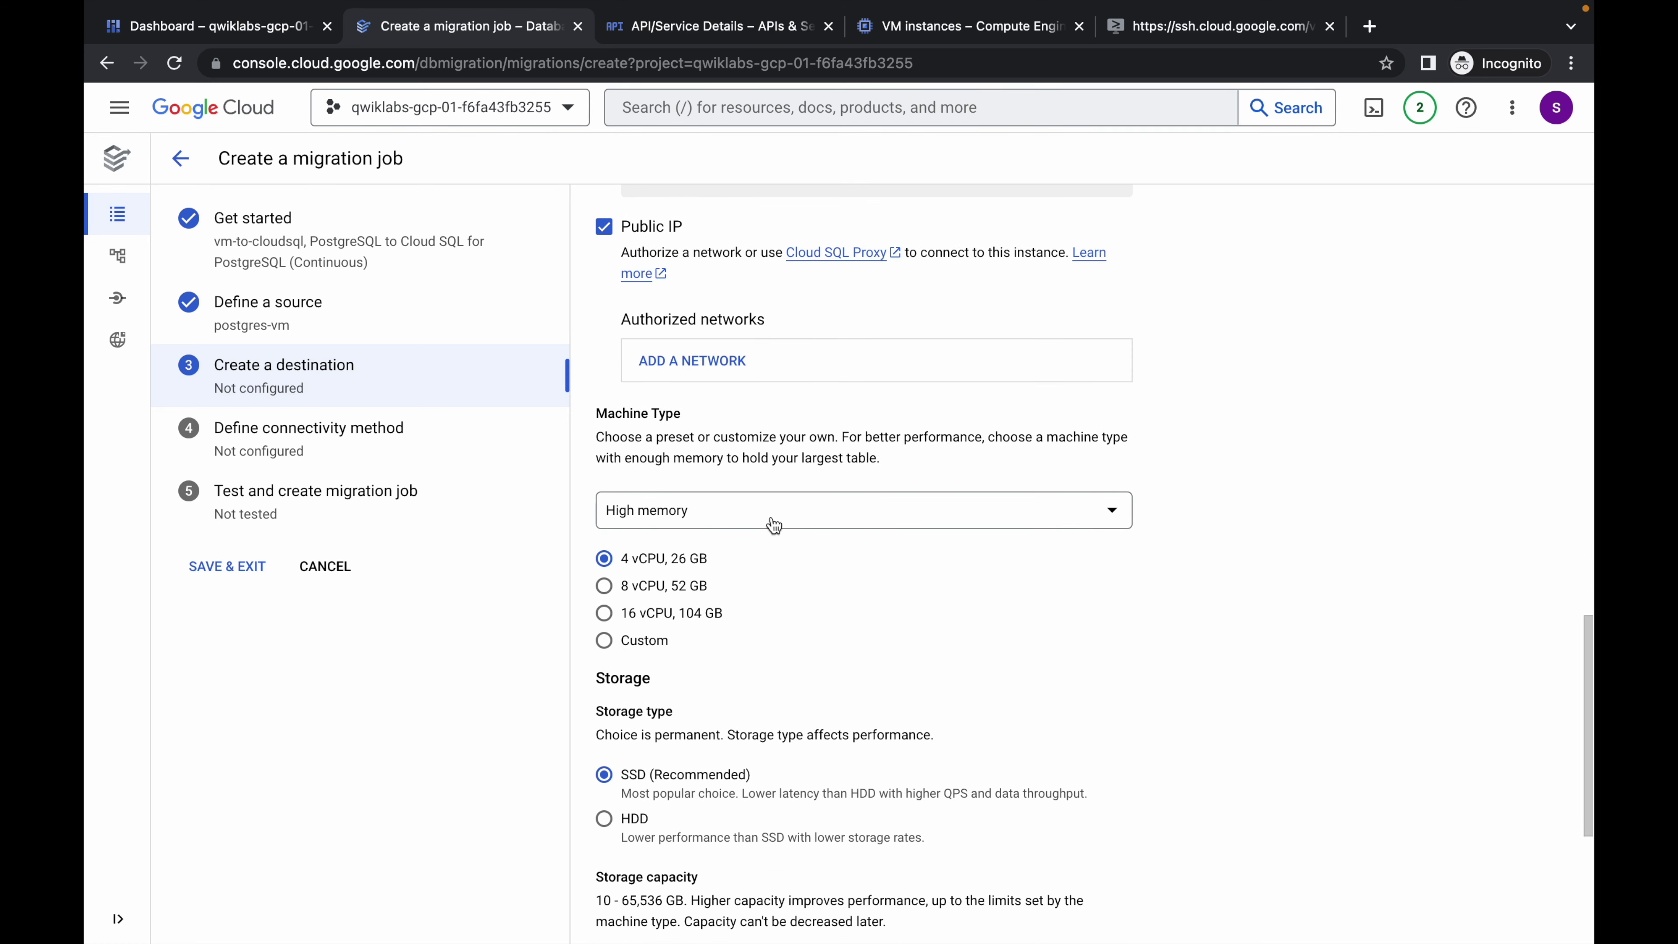
click(772, 522)
click(639, 562)
scroll(639, 568, down, 5)
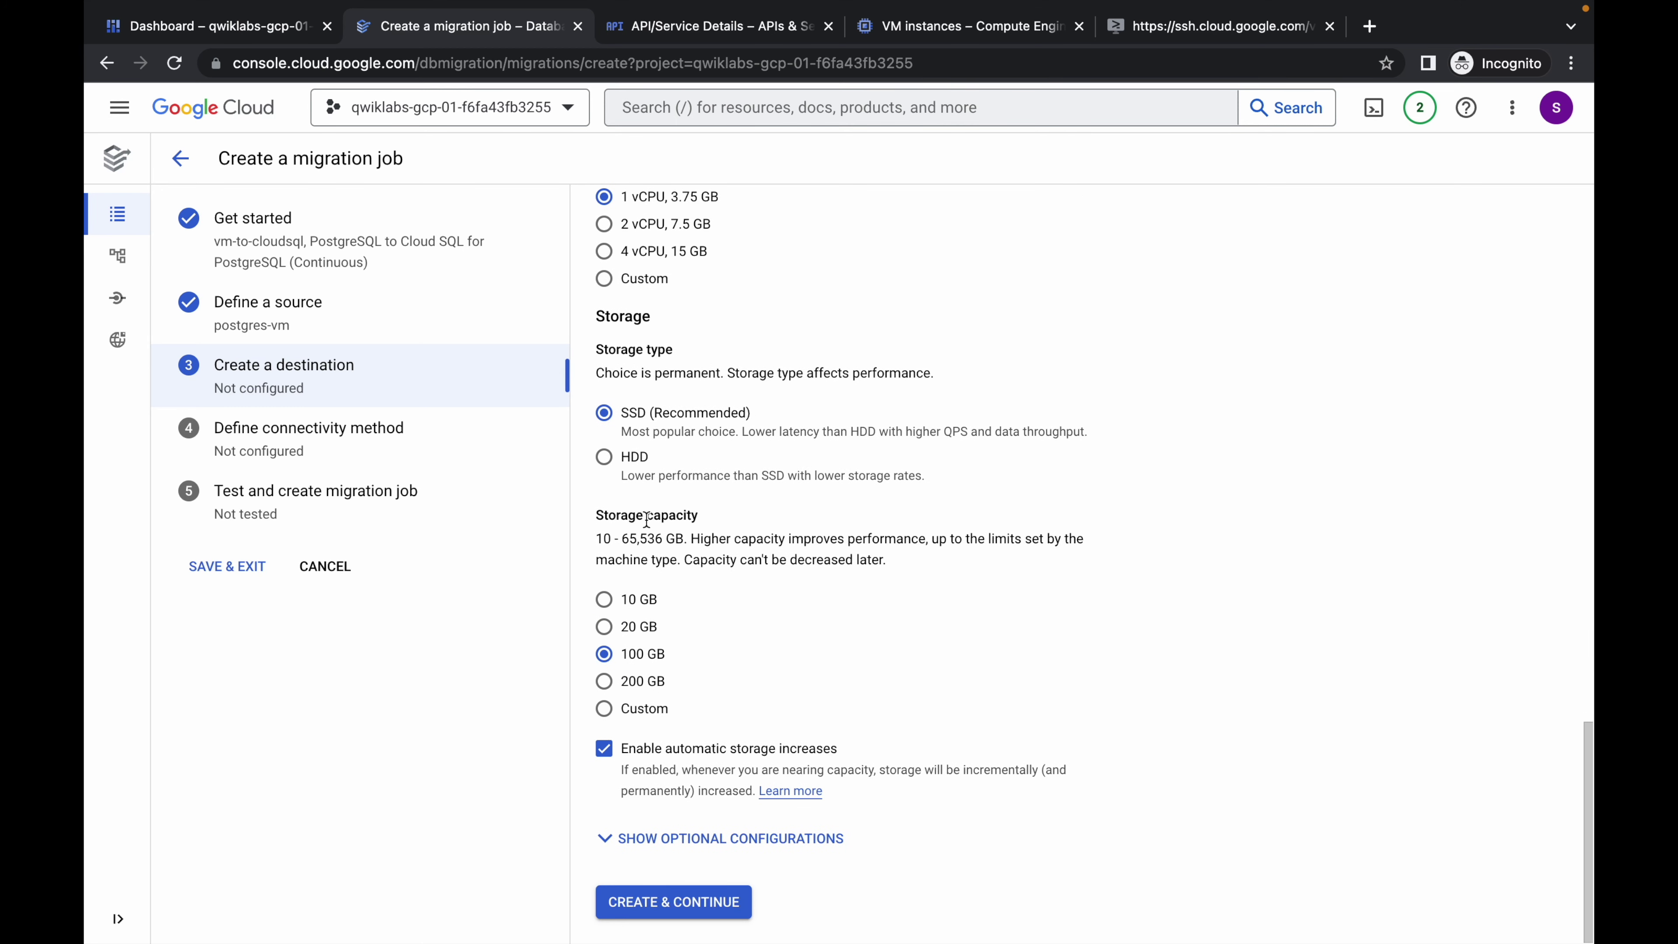
click(607, 600)
- Create the destination database, confirm its launch, and choose VPC peering as the migration job's connectivity method
click(661, 906)
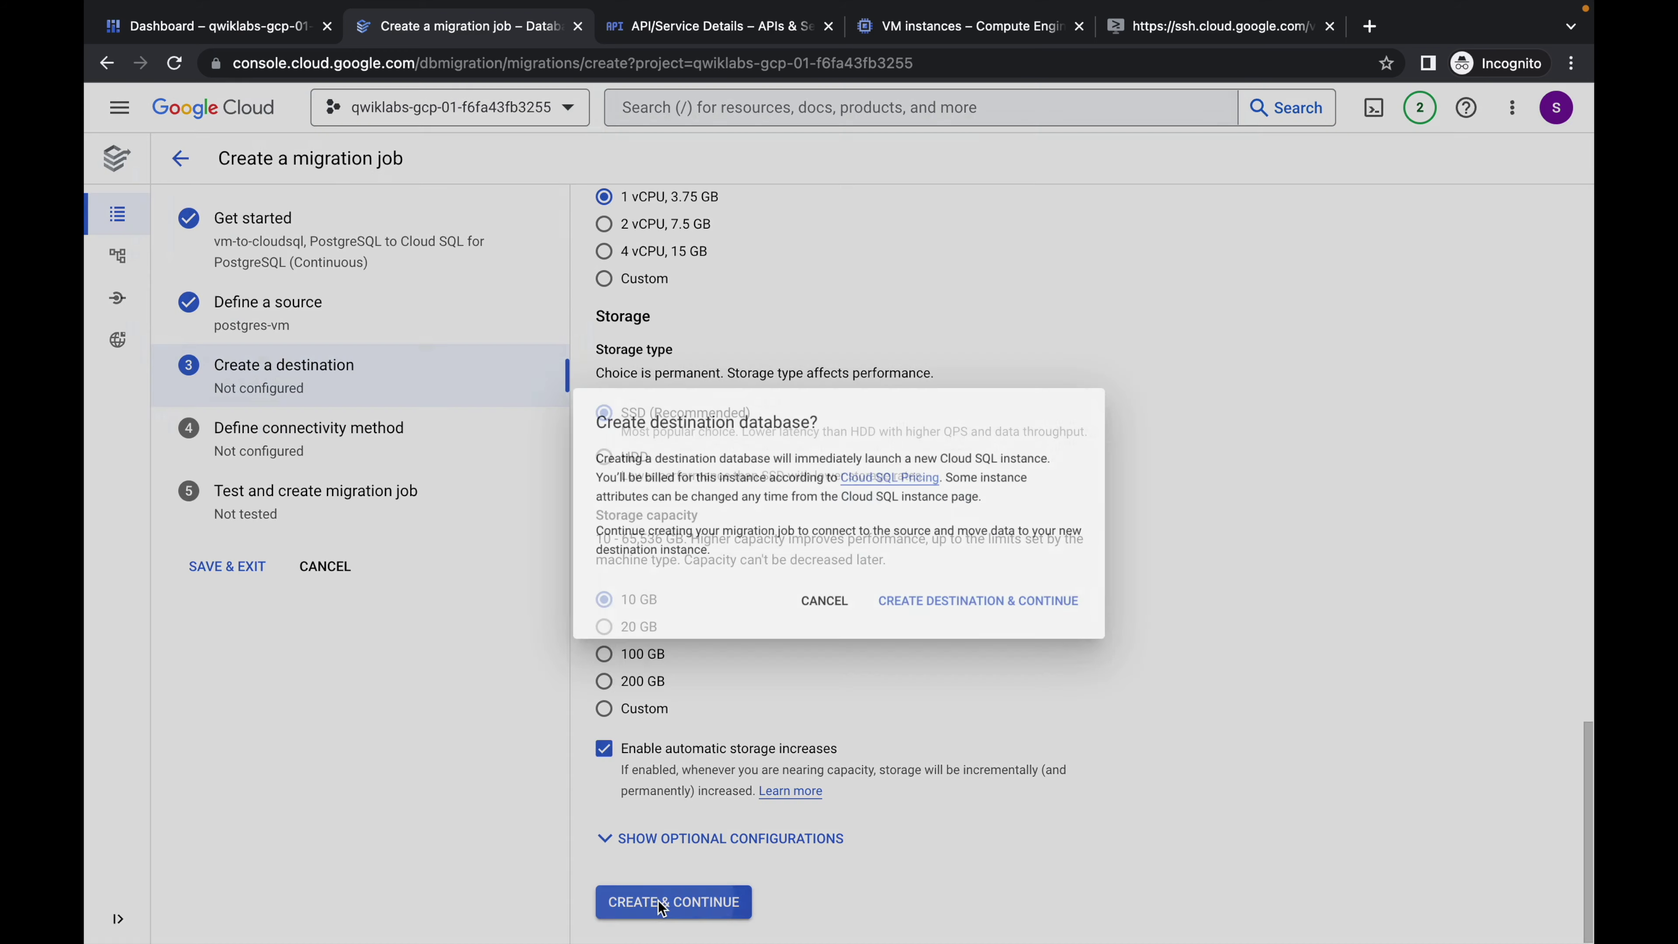
click(980, 611)
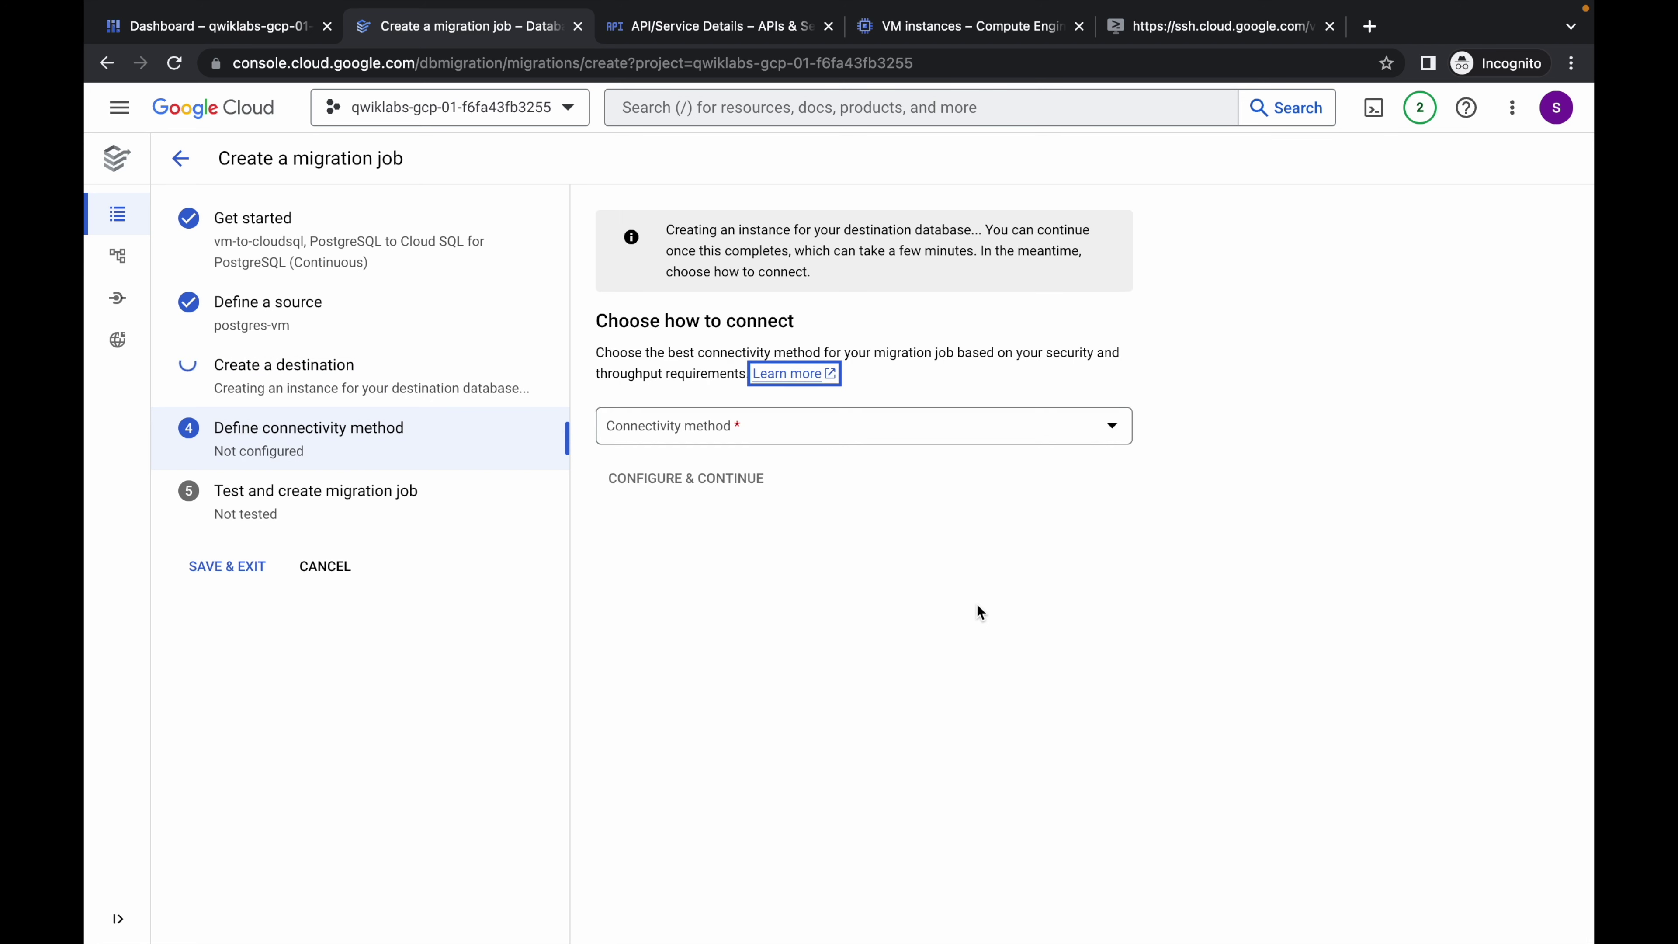
click(696, 423)
click(656, 570)
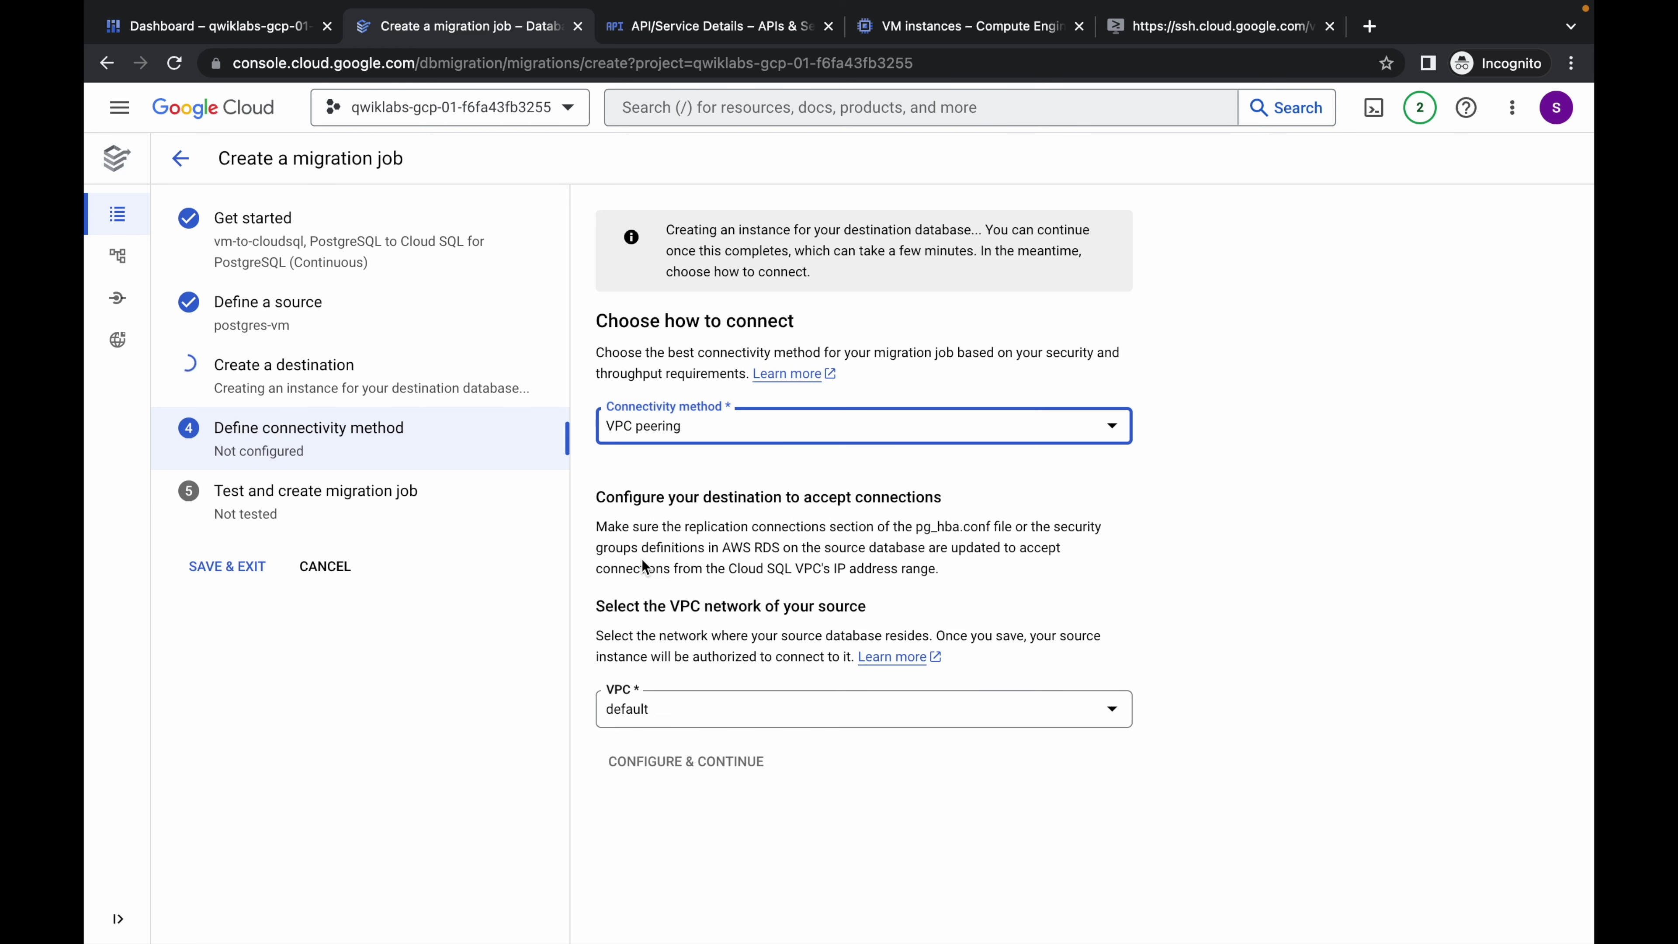